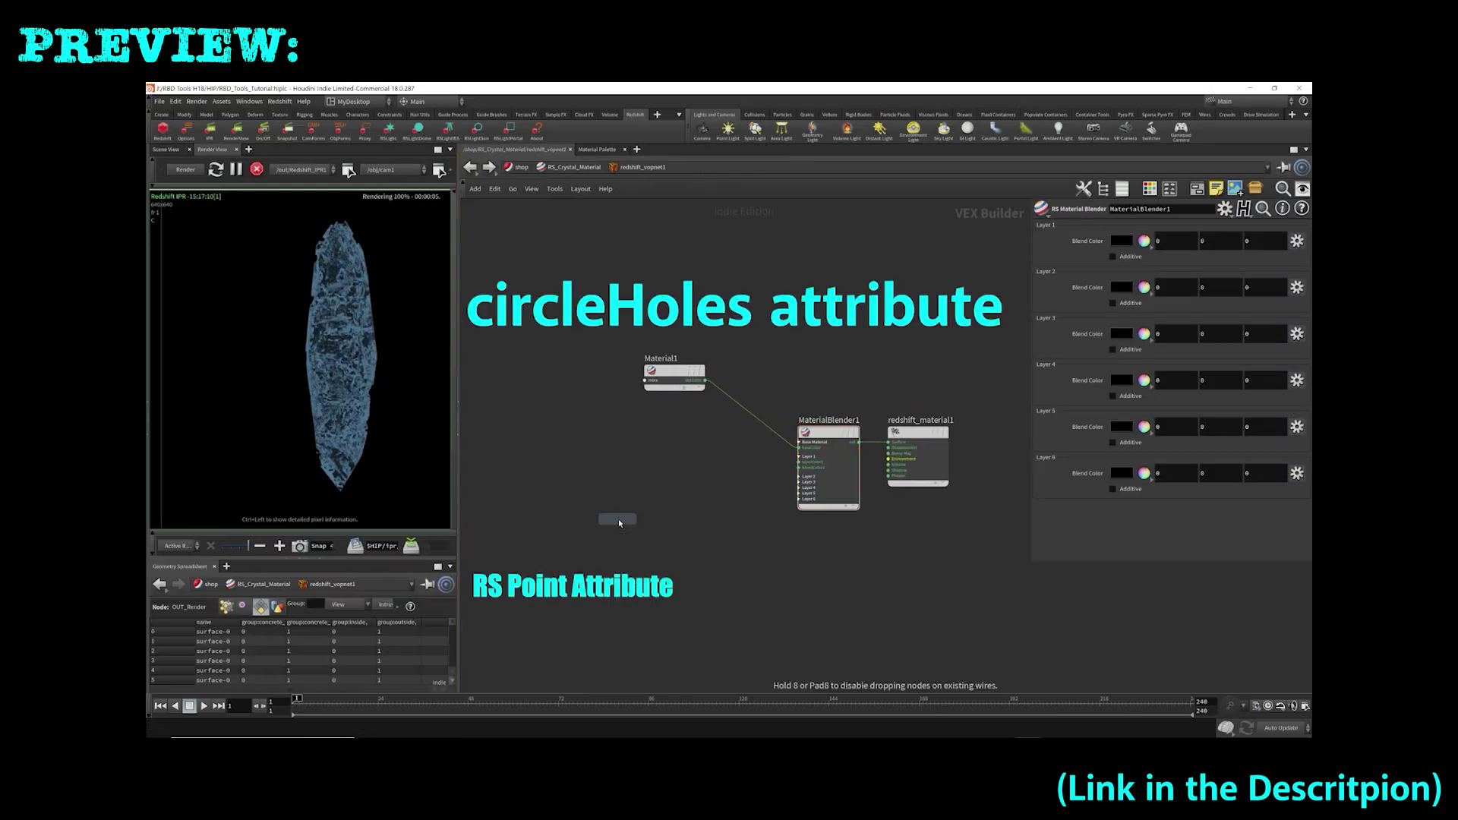
click(618, 519)
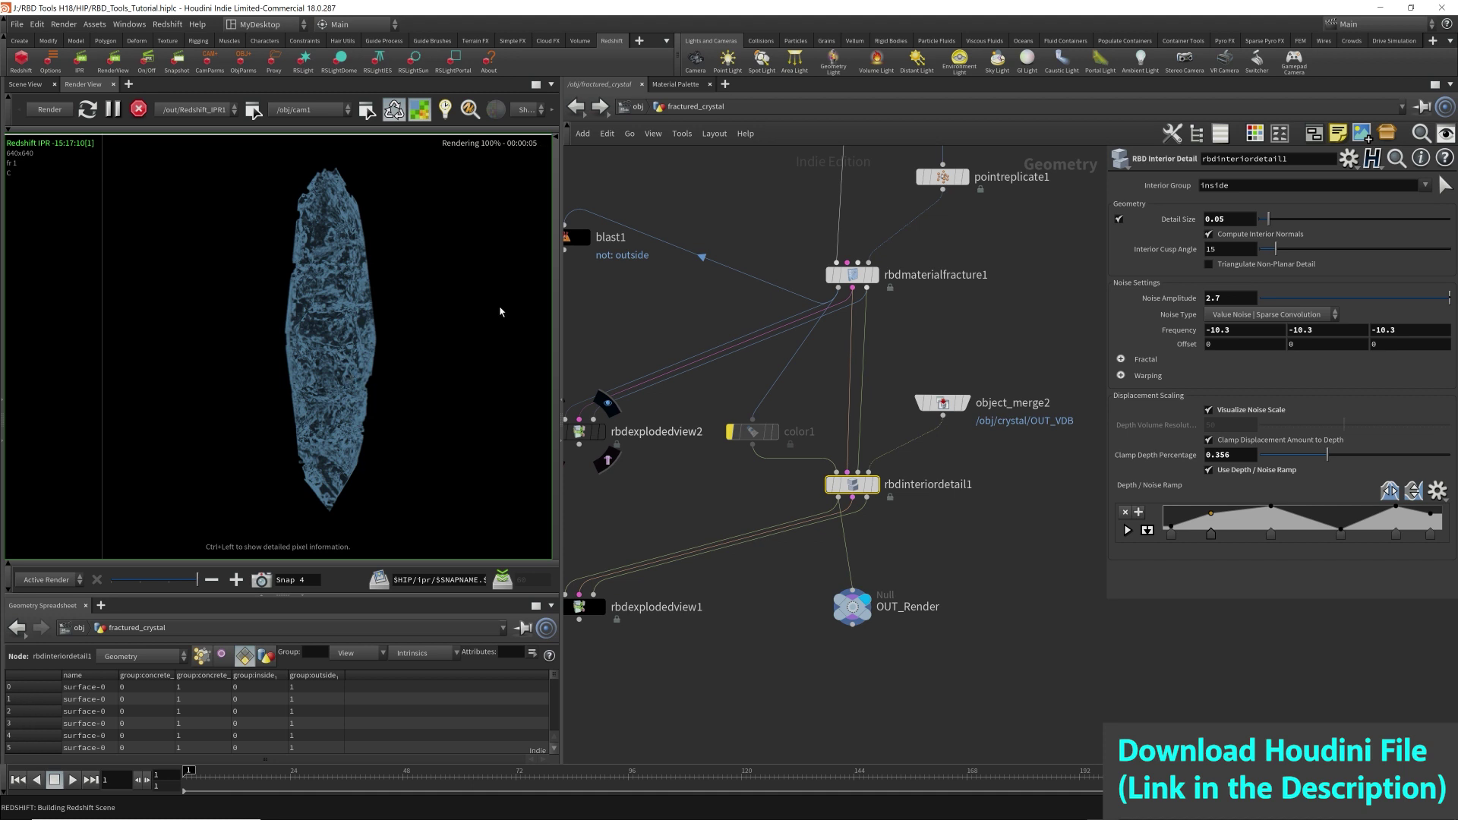
Examine the Attribute Transfer nodes in the crystal geometry network that supply the circleHoles attribute.
key(h)
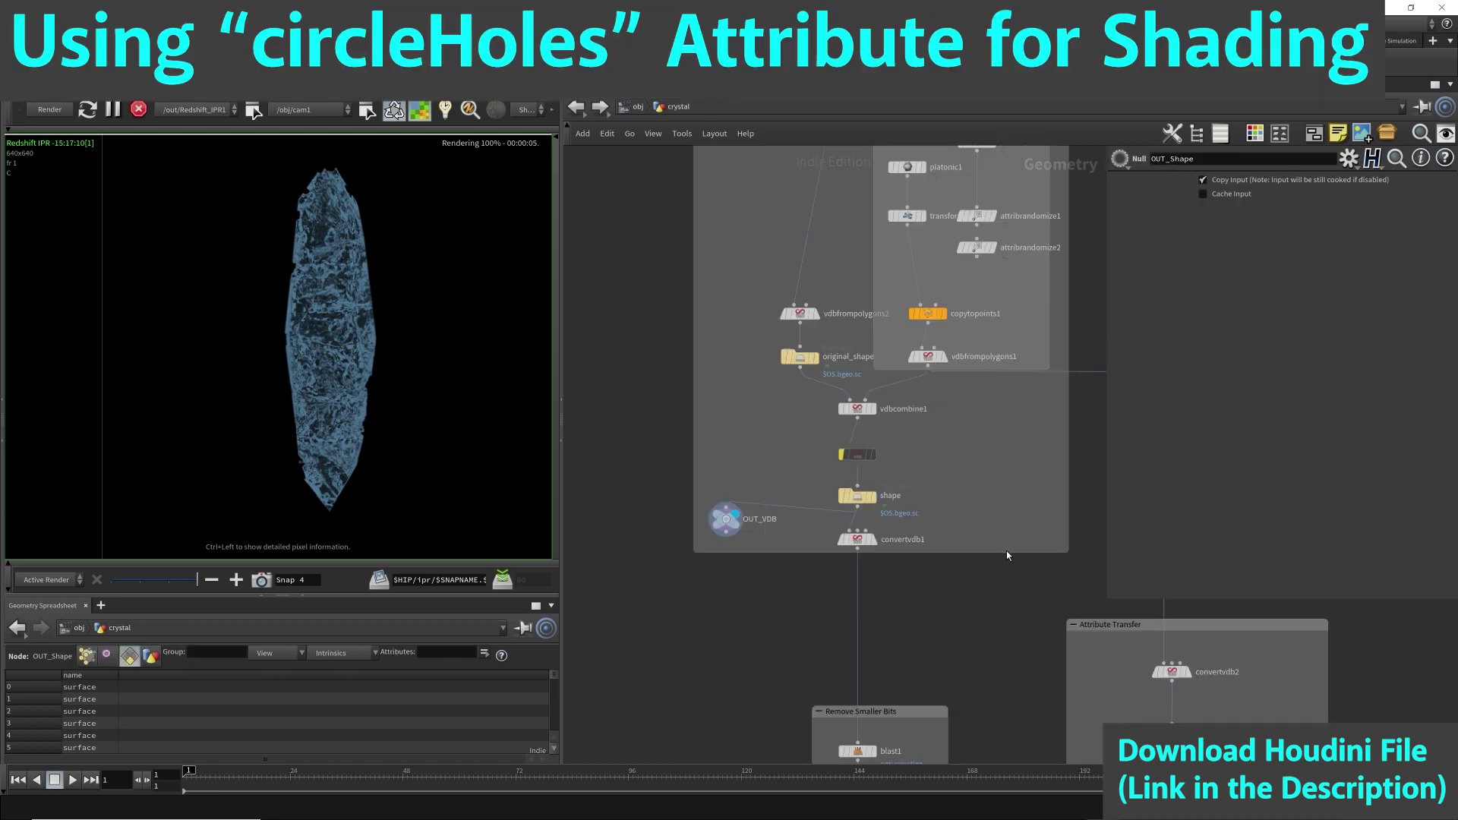
scroll(1000, 585, down, 1)
middle_drag(998, 589, 757, 320)
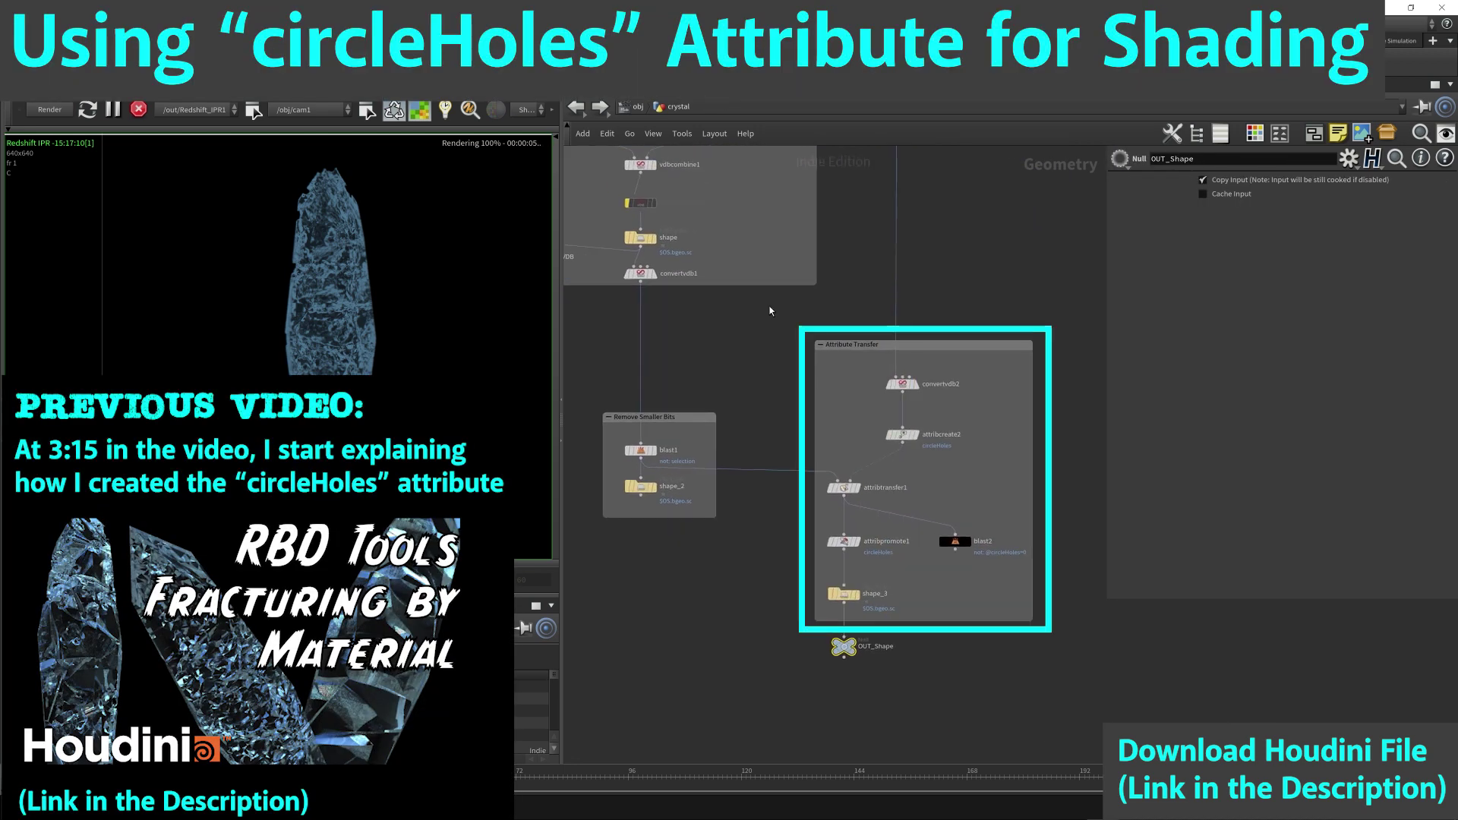
drag(804, 333, 1034, 622)
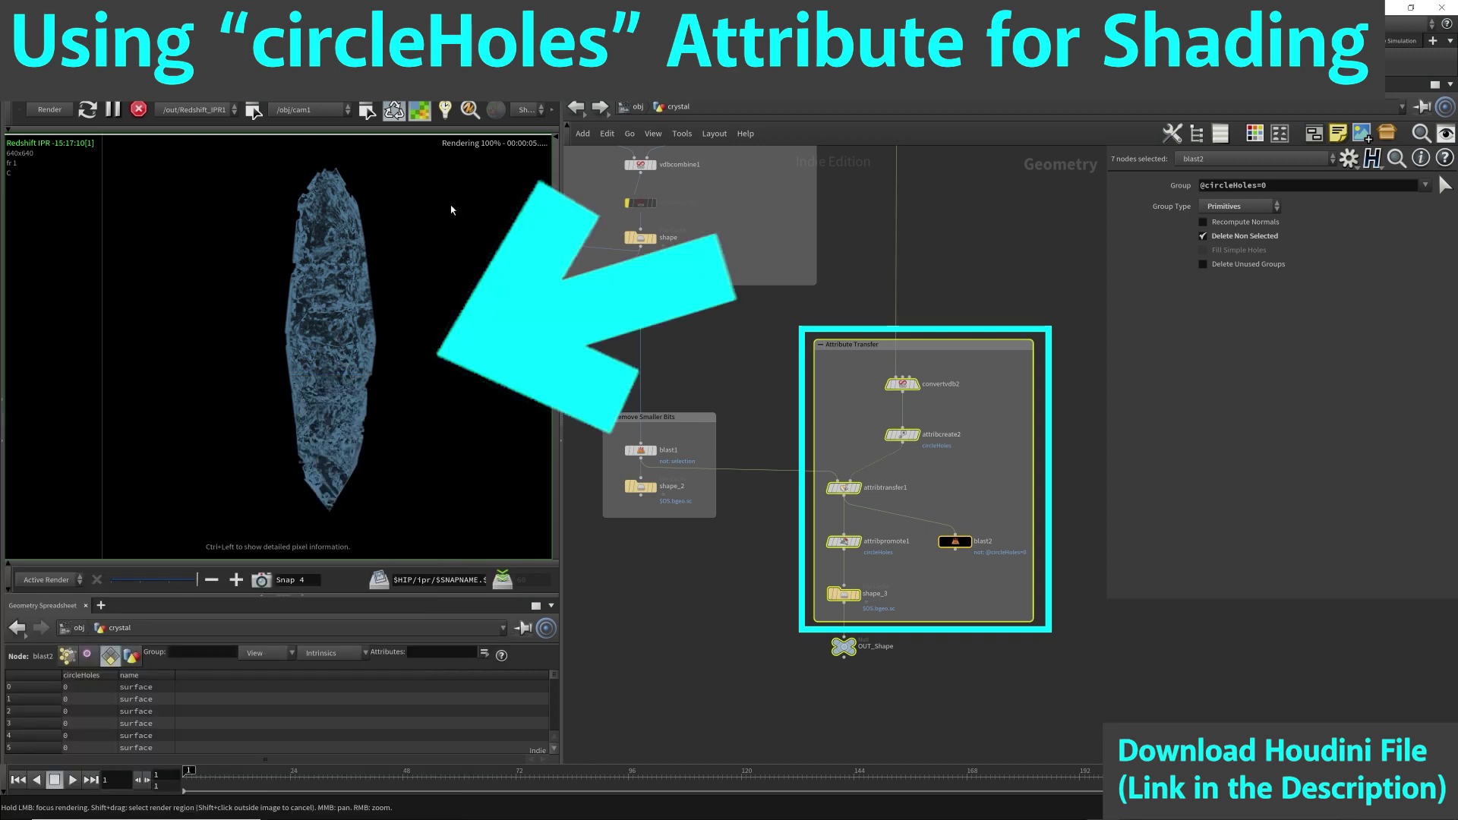
Go to the shop network and allow editing of the RS_Crystal_Material shader's contents.
click(637, 107)
click(678, 108)
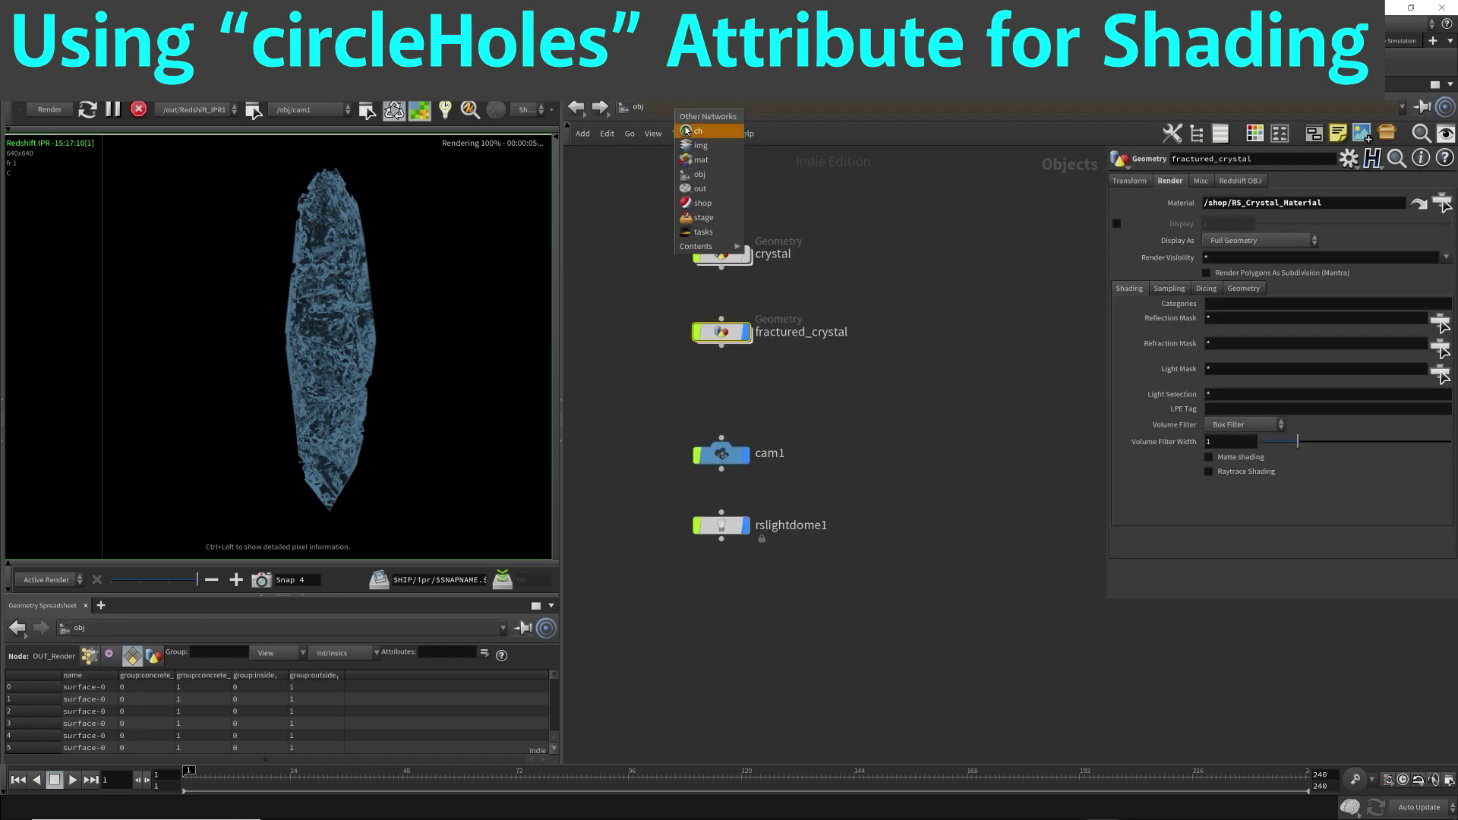
click(702, 203)
double_click(786, 325)
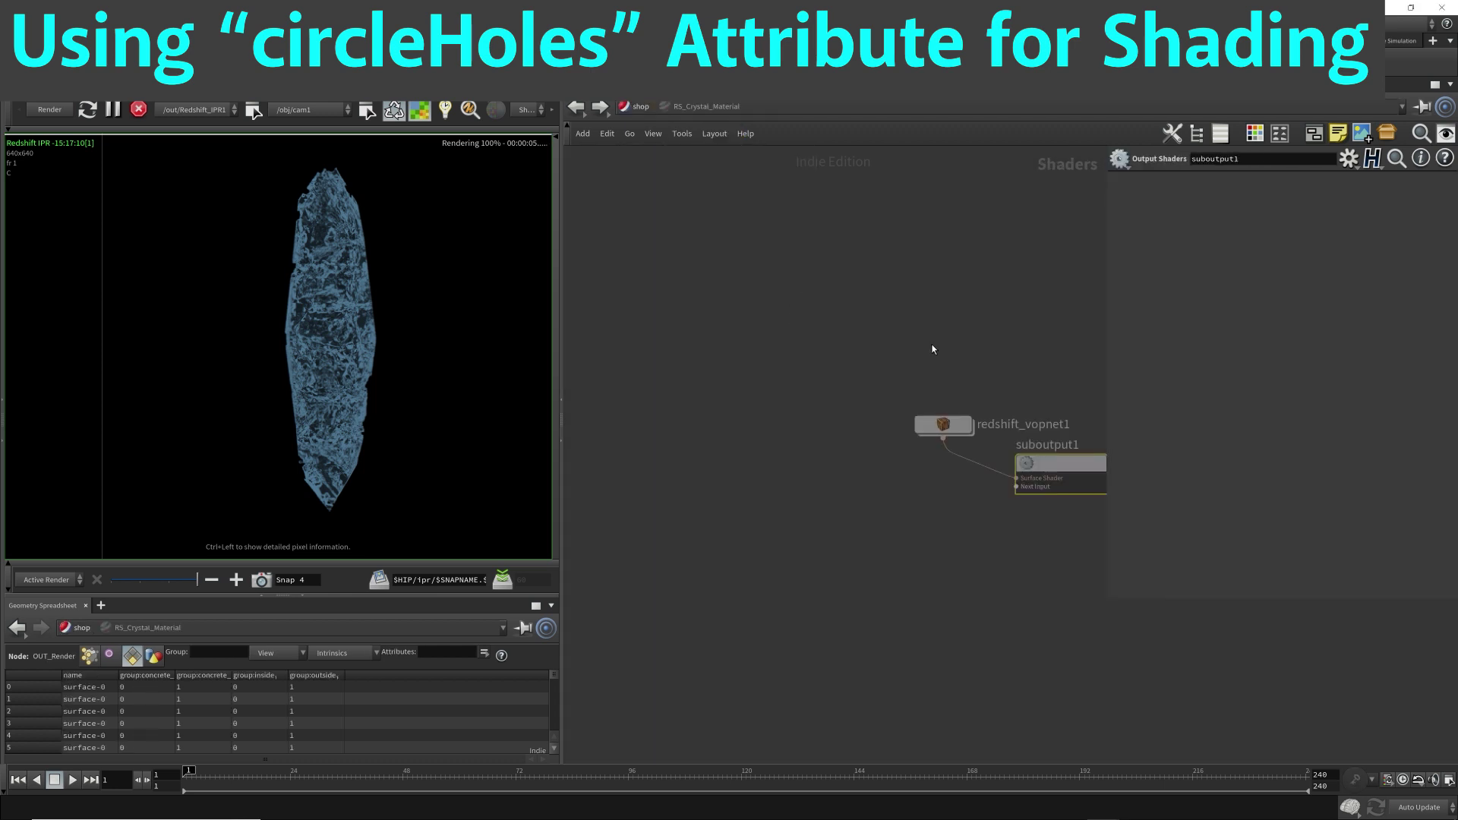
click(636, 107)
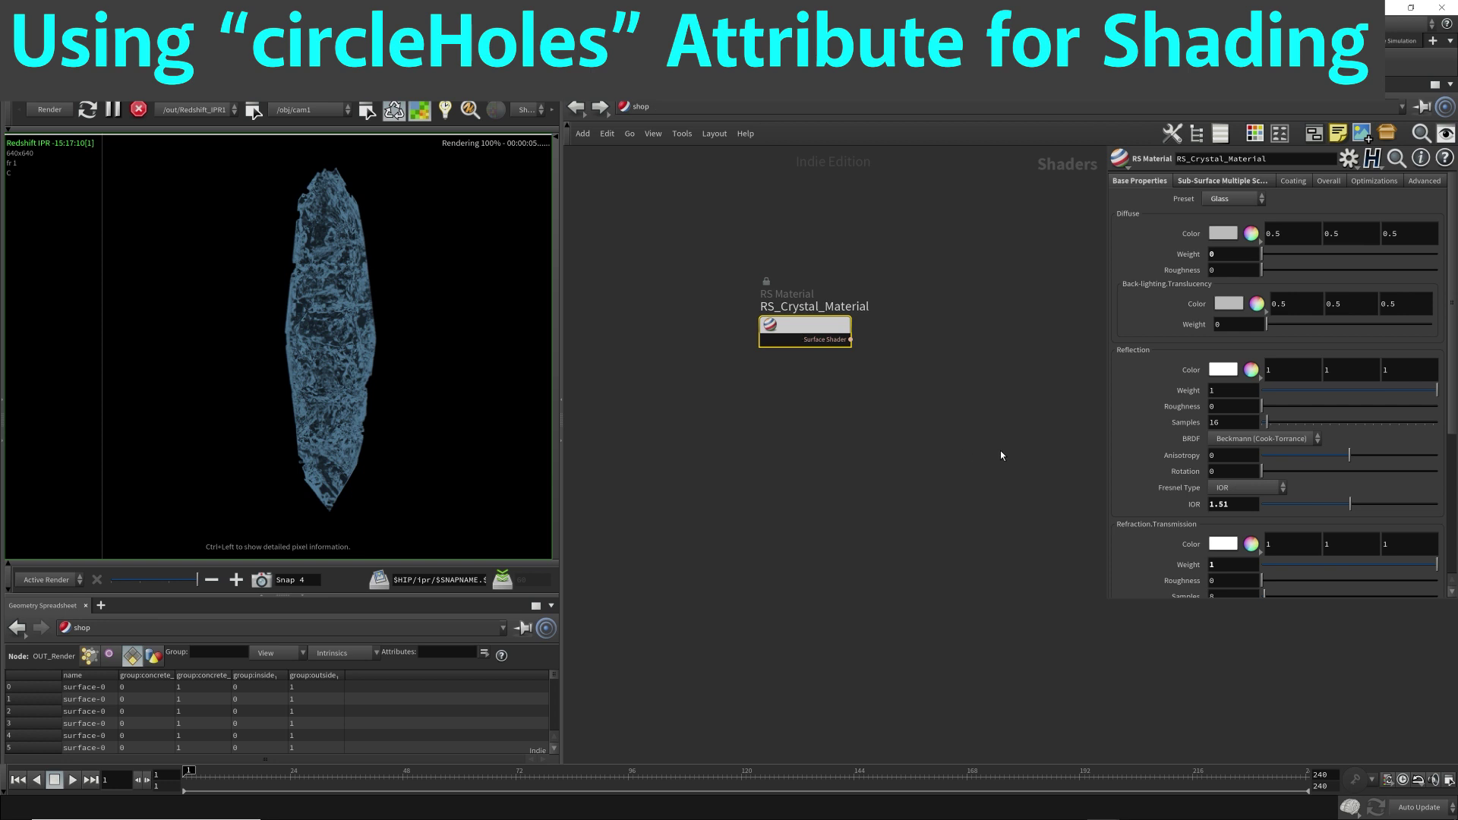
right_click(796, 328)
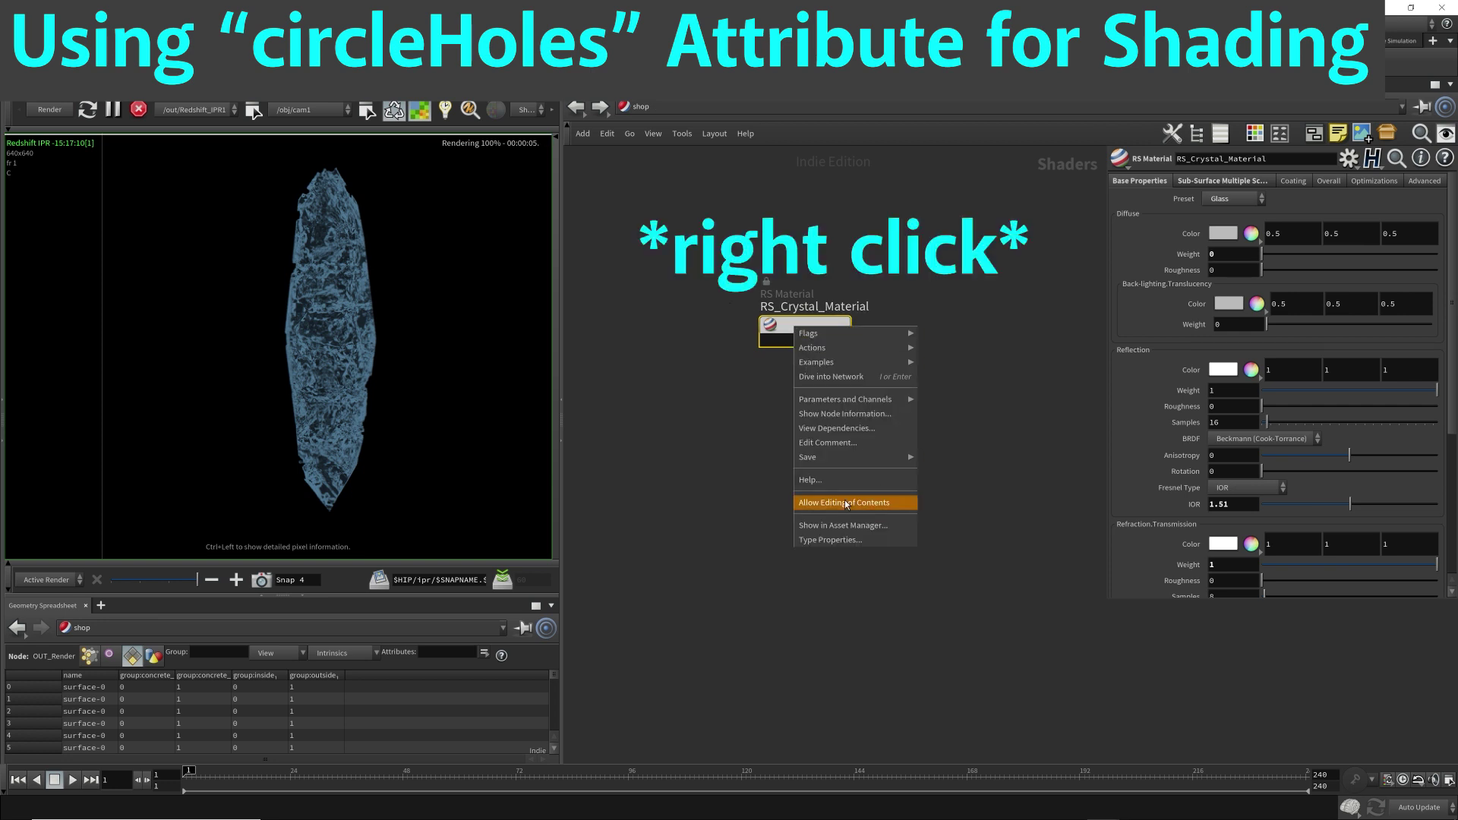
click(853, 508)
key(ctrl+z)
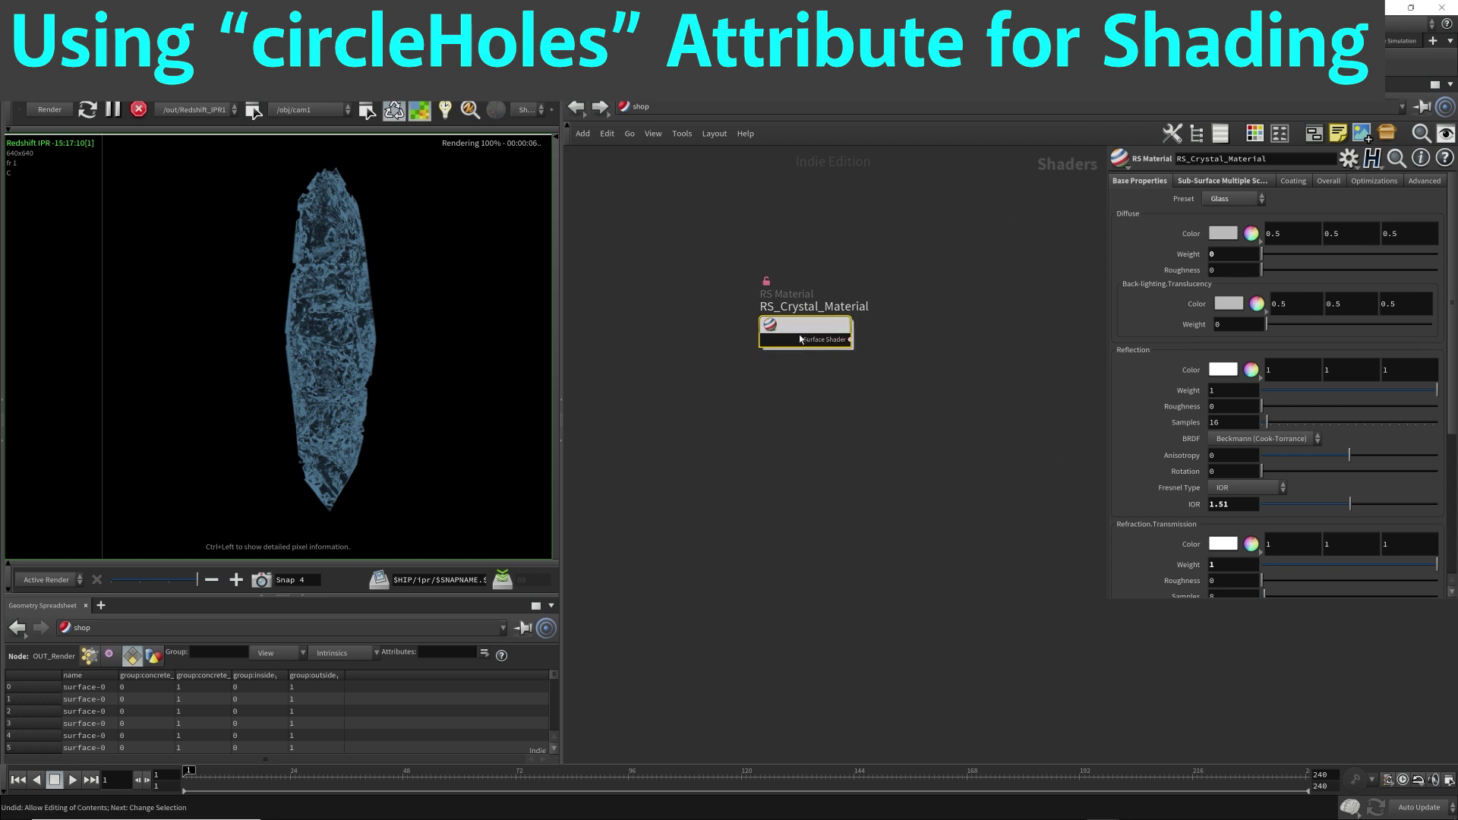
Open the redshift_vopnet1 network inside RS_Crystal_Material.
double_click(799, 334)
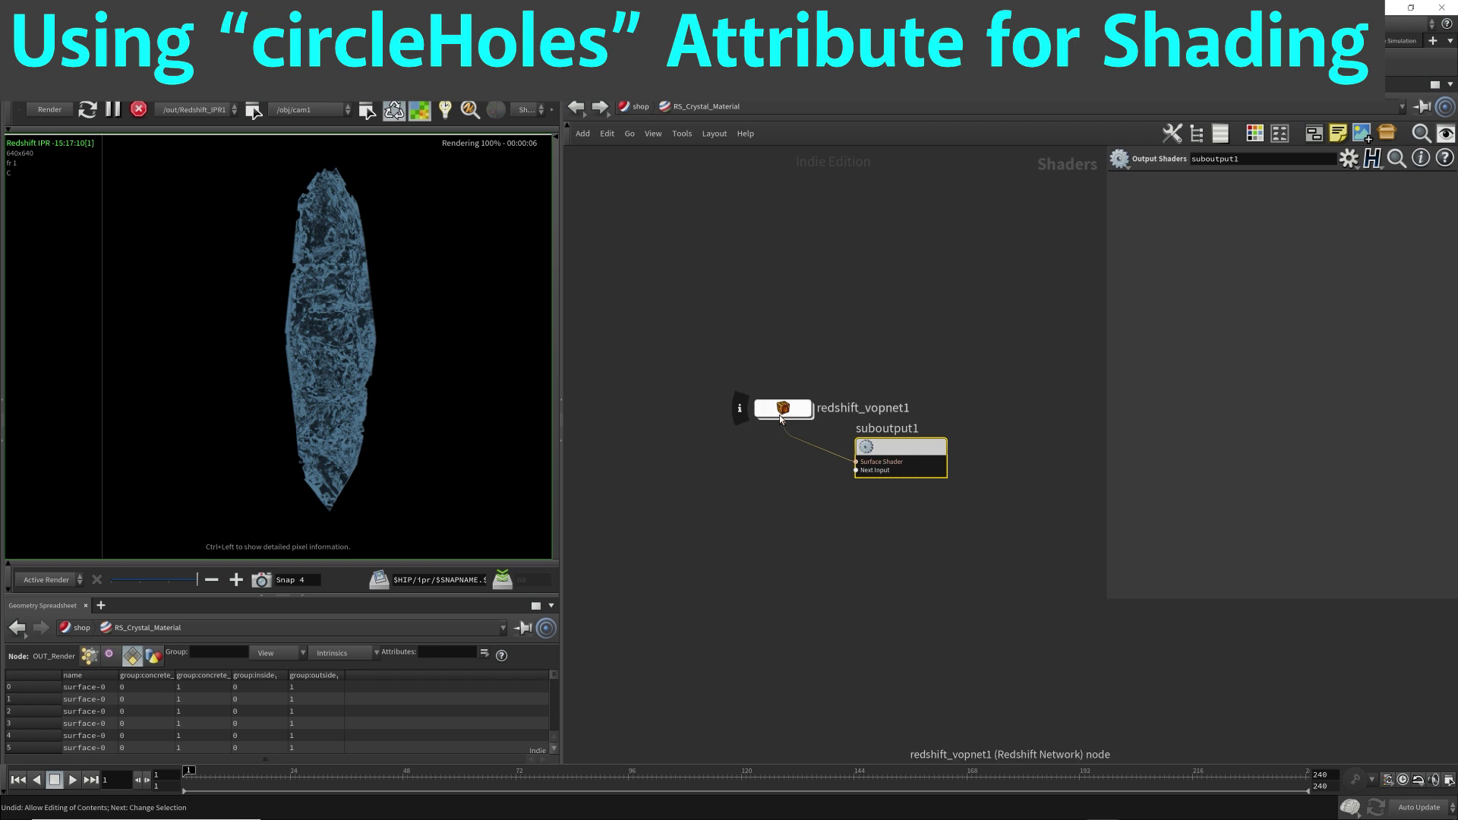
double_click(782, 410)
drag(909, 631, 847, 274)
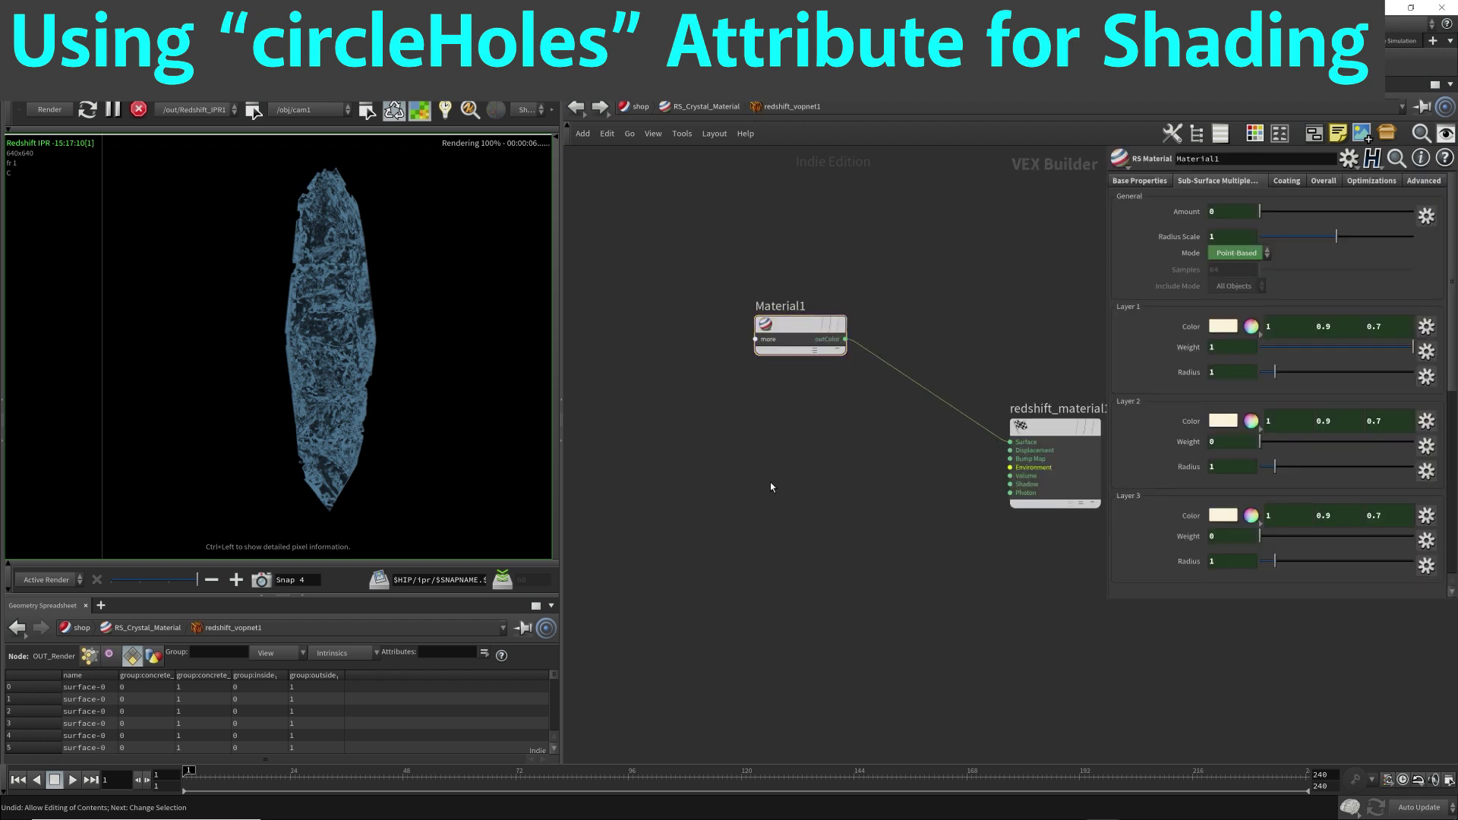
Add an RS Material Blender node between Material1 and redshift_material1.
key(Tab)
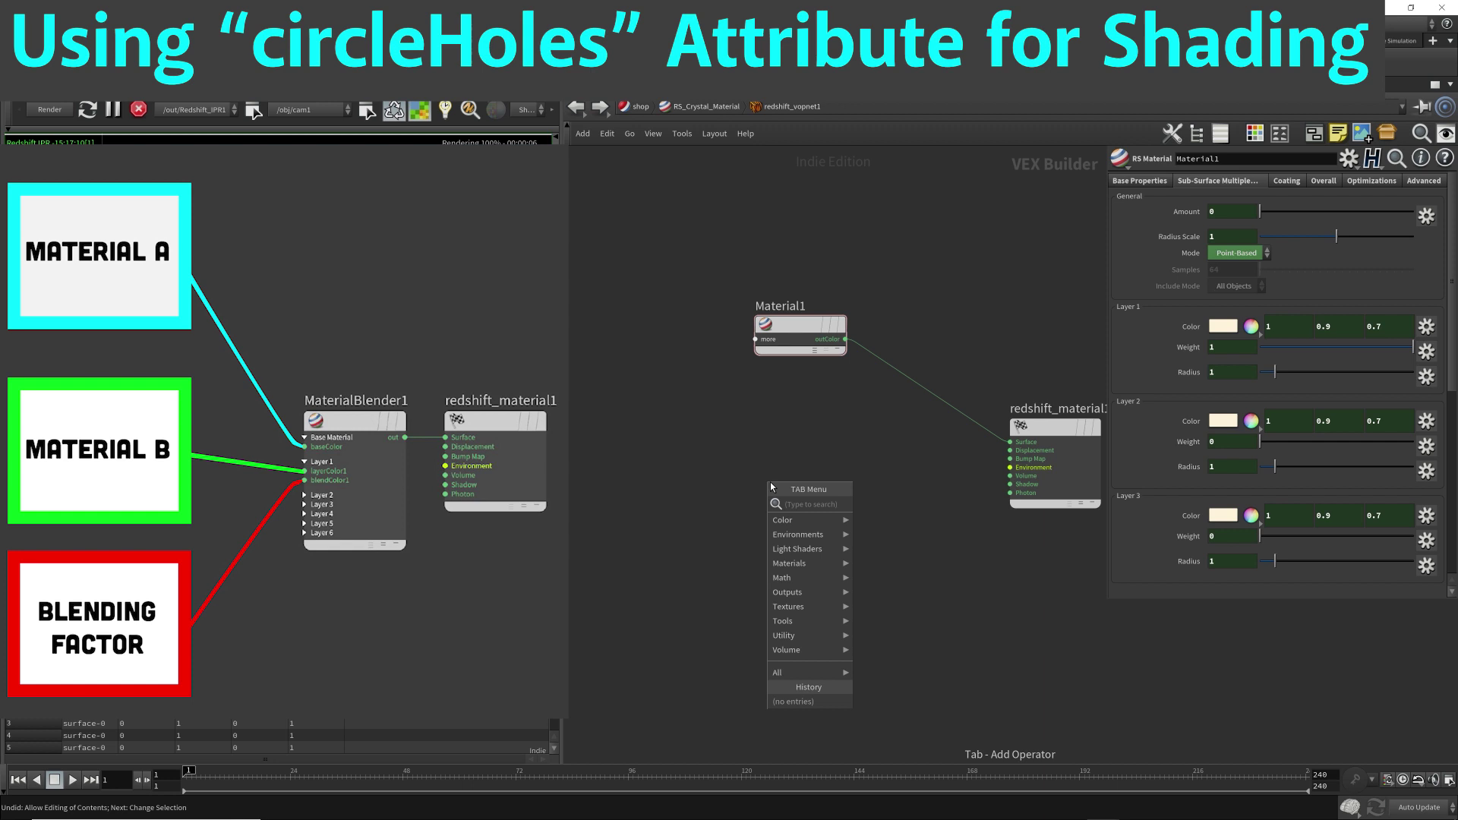
text(mat)
key(Down)
key(Down)
key(Return)
click(909, 464)
Connect Material1's outColor to the blender's baseColor and the blender's output to the Surface input of redshift_material1.
drag(843, 353, 867, 493)
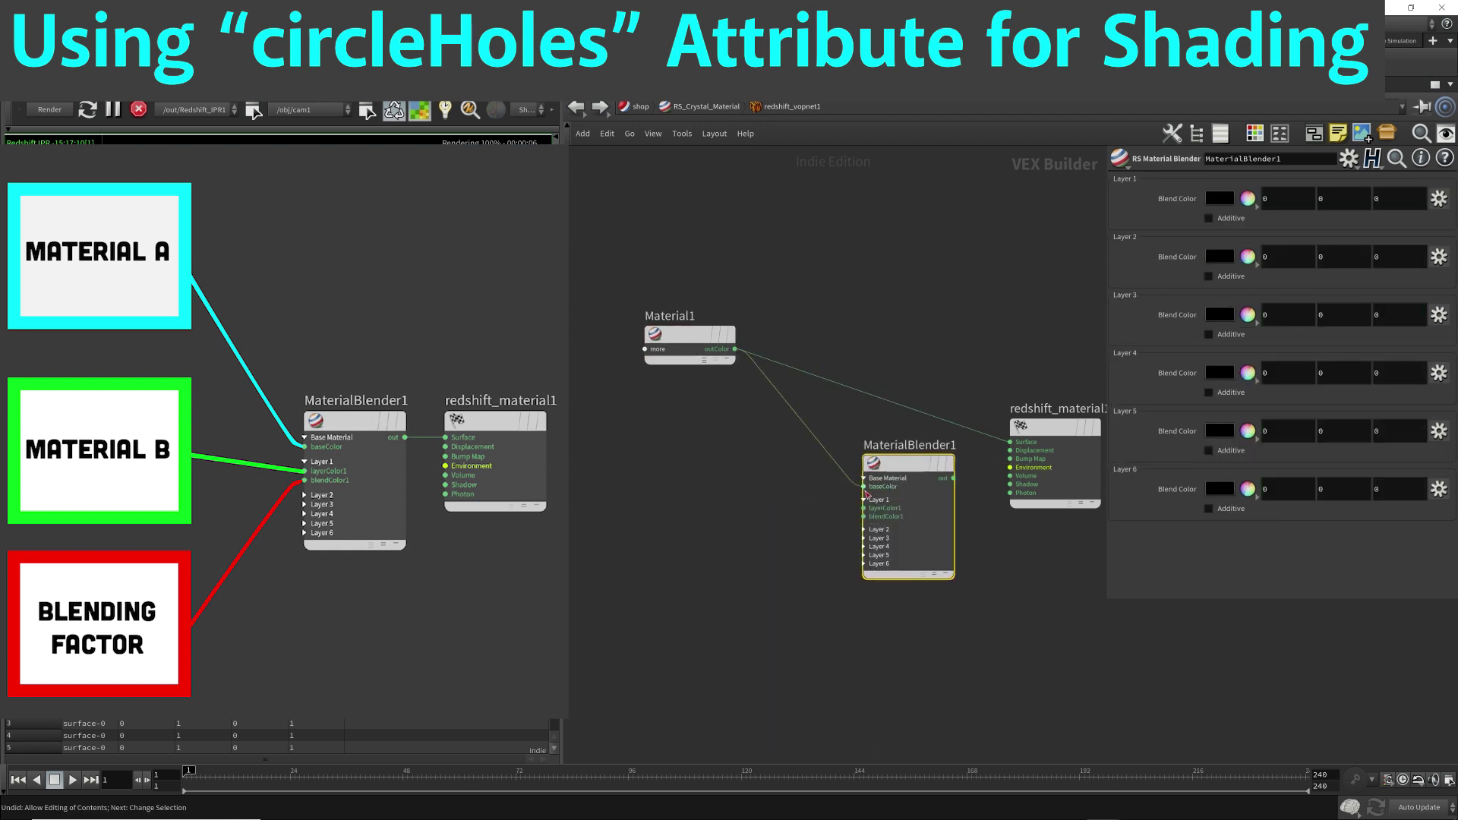
drag(953, 477, 1010, 442)
key(l)
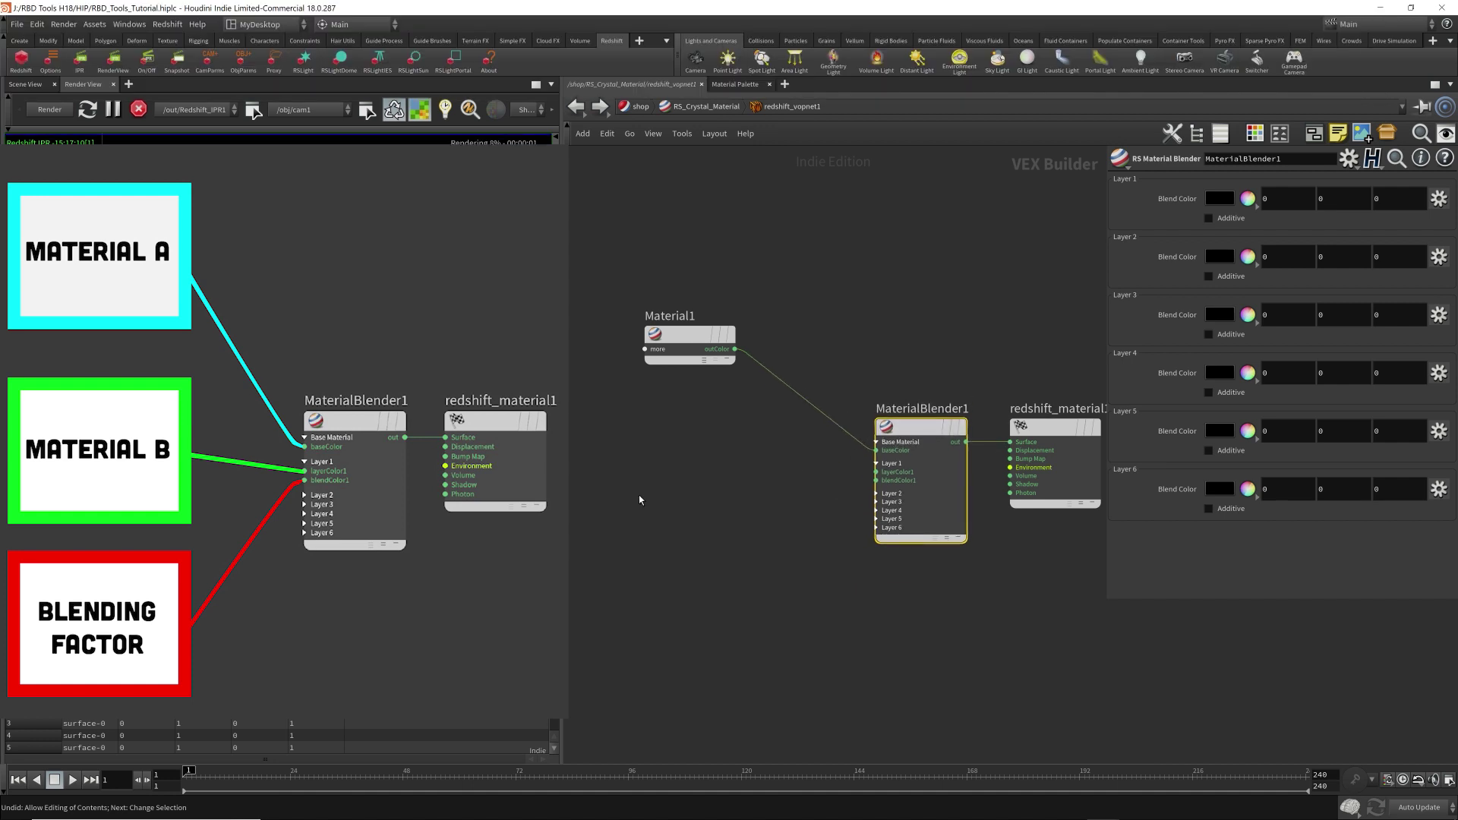
Widen the network area and add an RS Point Attribute node below and to the left of Material1.
drag(563, 395, 383, 396)
key(Tab)
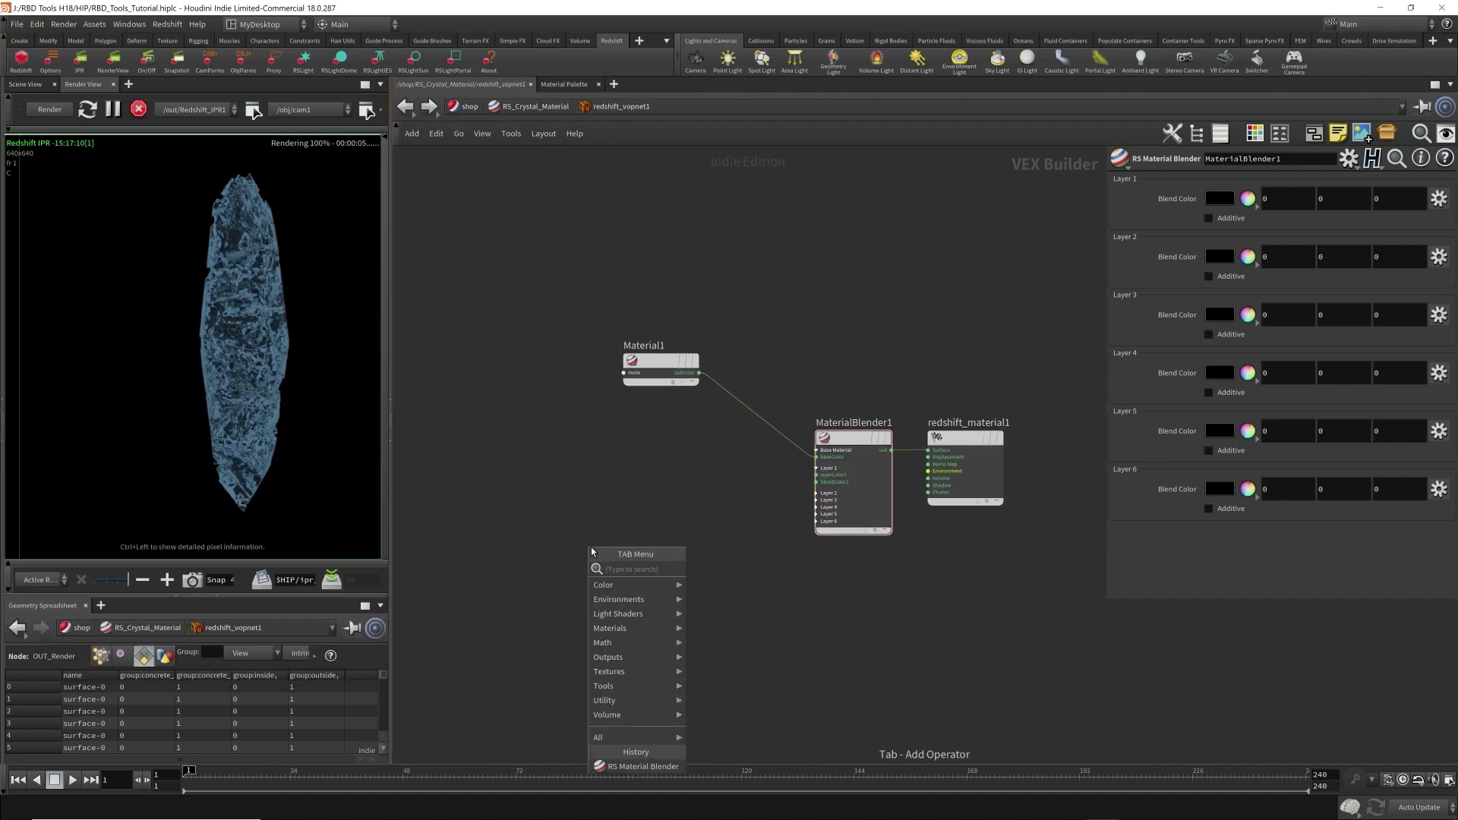
text(poin)
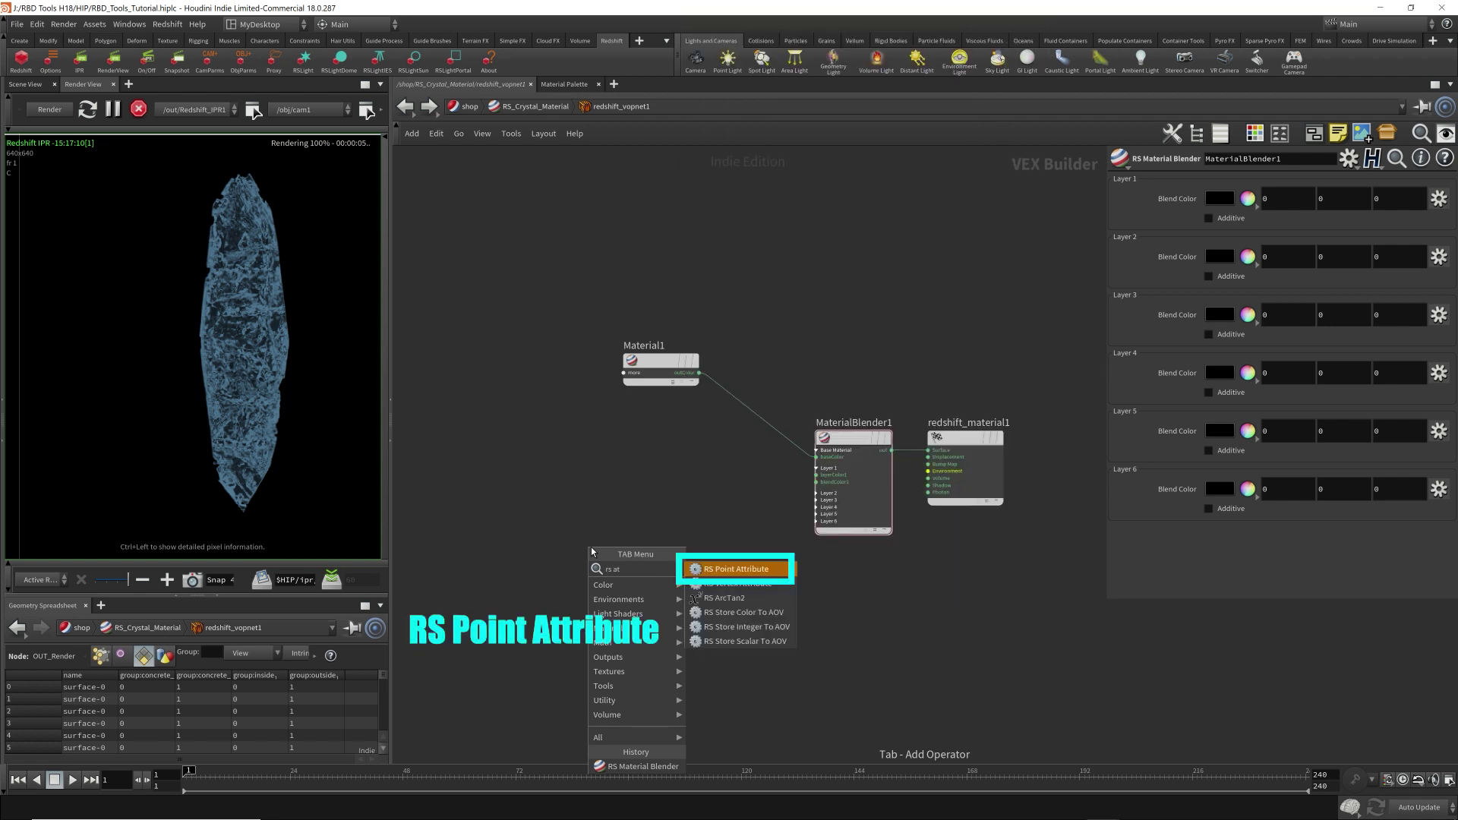
key(Return)
click(513, 520)
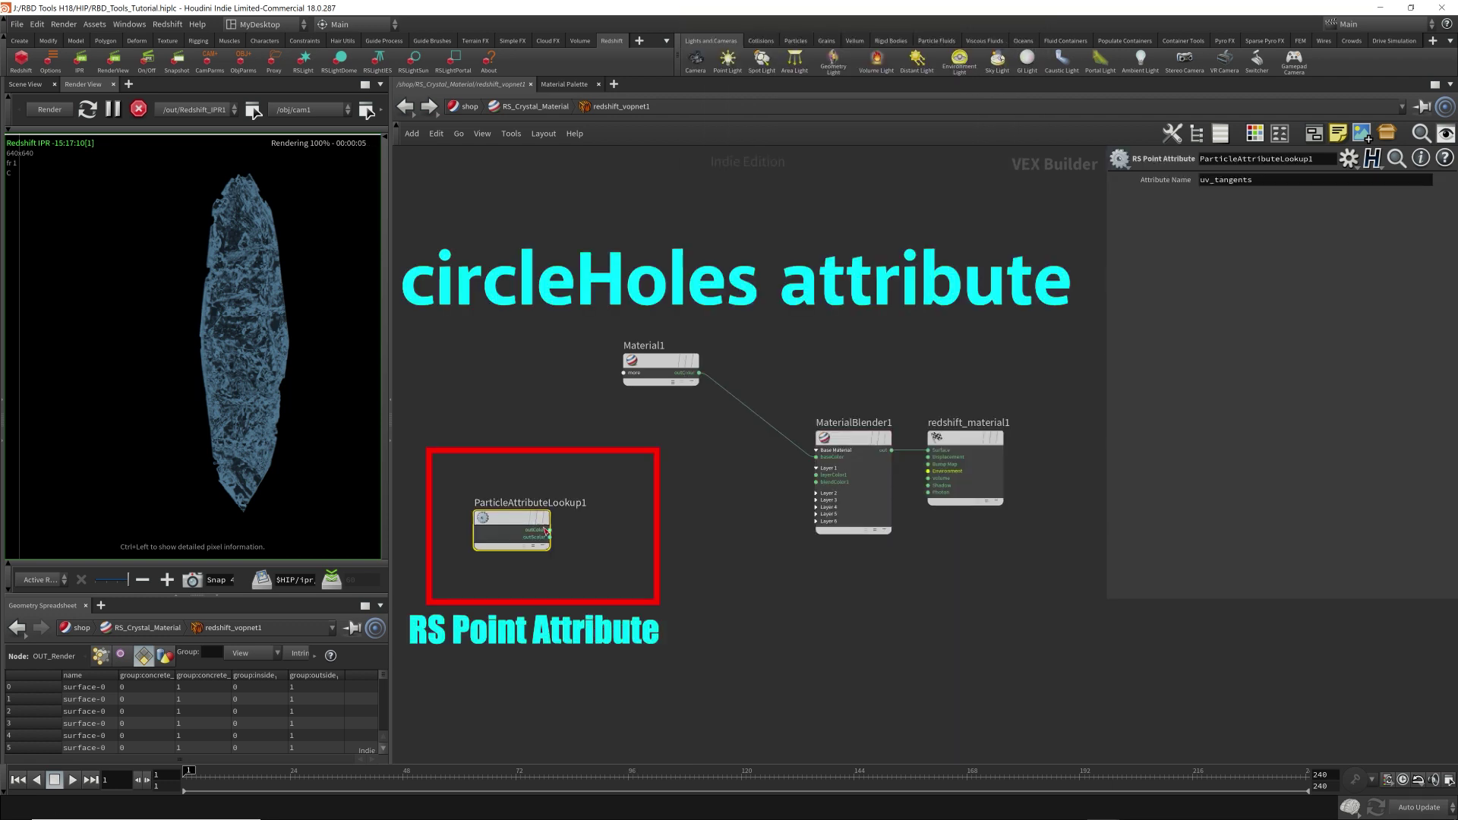
Set the RS Point Attribute node's attribute name to circleHoles and rename the node circleHoles.
drag(1270, 180, 1047, 180)
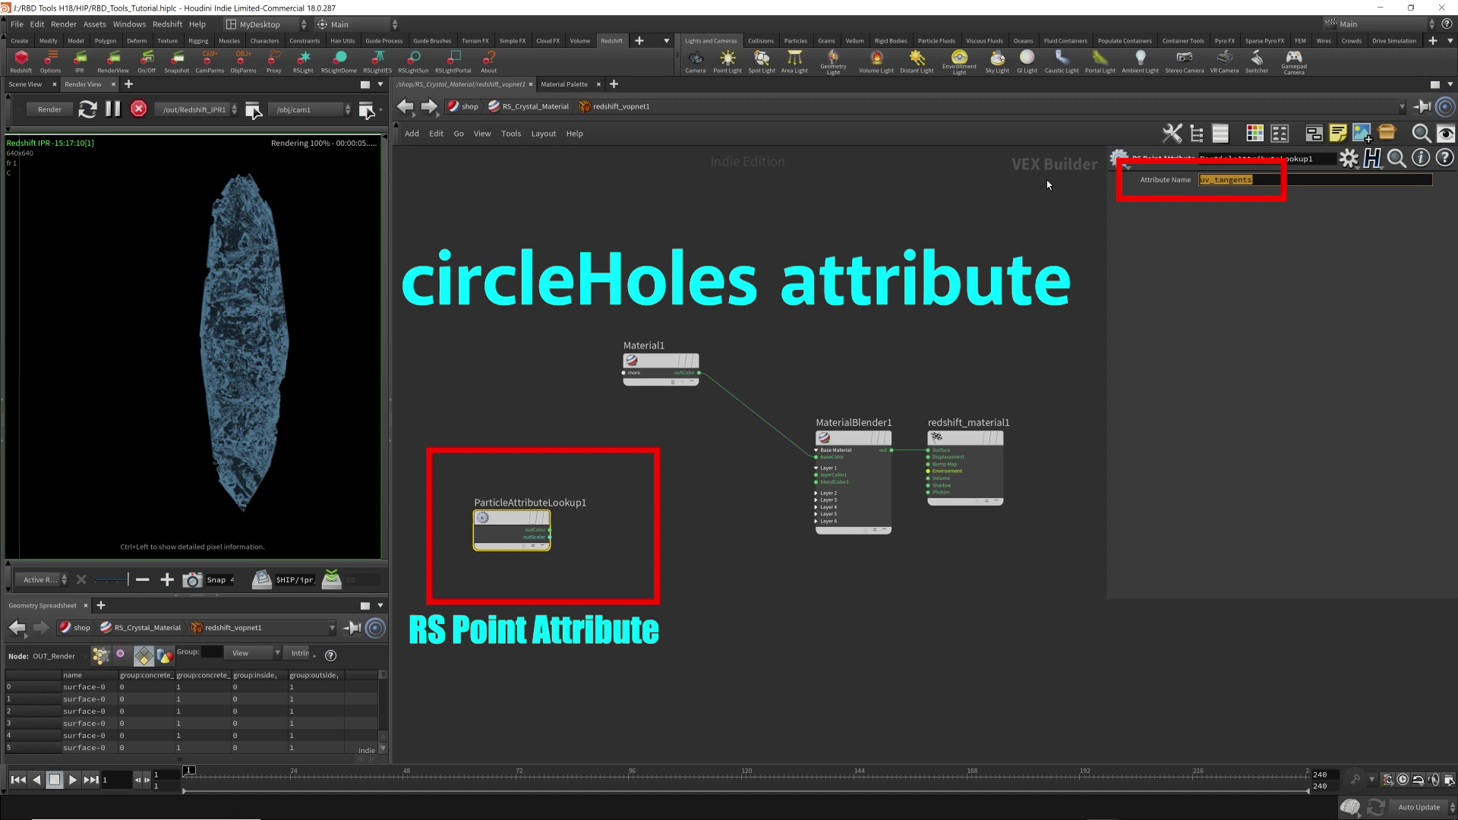
text(circleHoles)
key(Return)
key(ctrl+c)
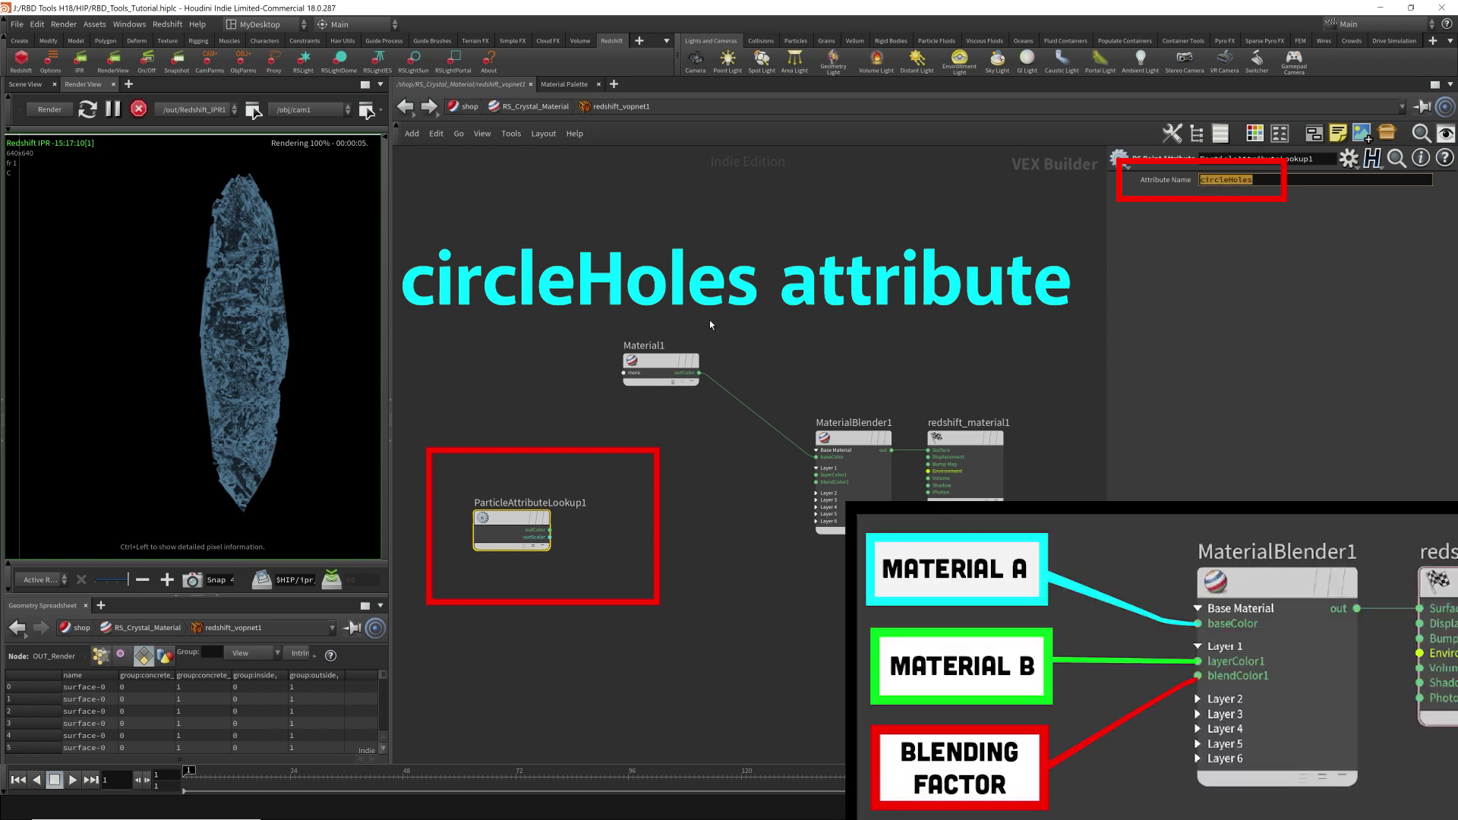
click(534, 503)
key(ctrl+v)
click(597, 538)
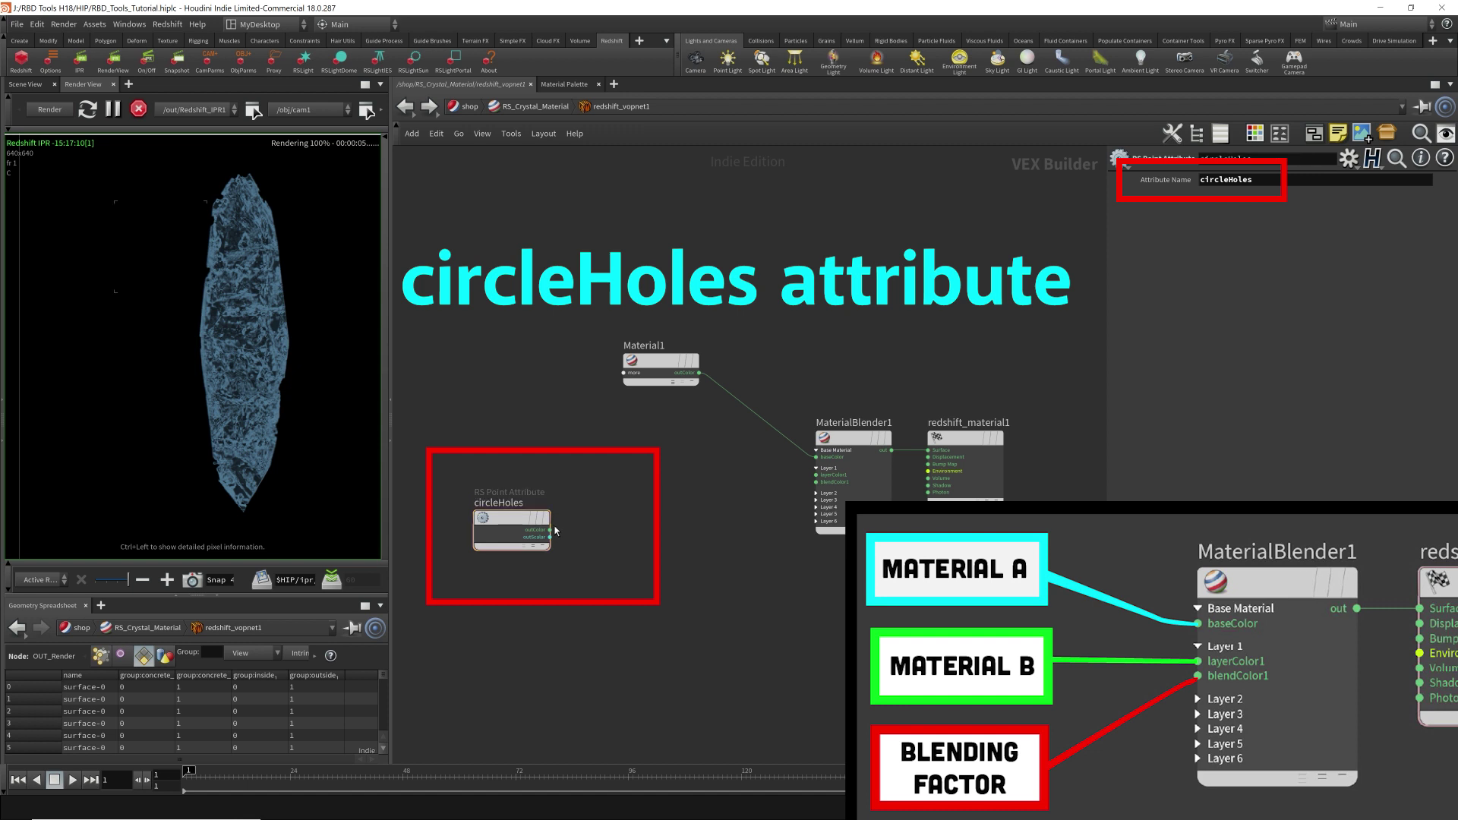
Connect the circleHoles node's outColor to the blendColor1 input of MaterialBlender1.
drag(549, 537, 811, 487)
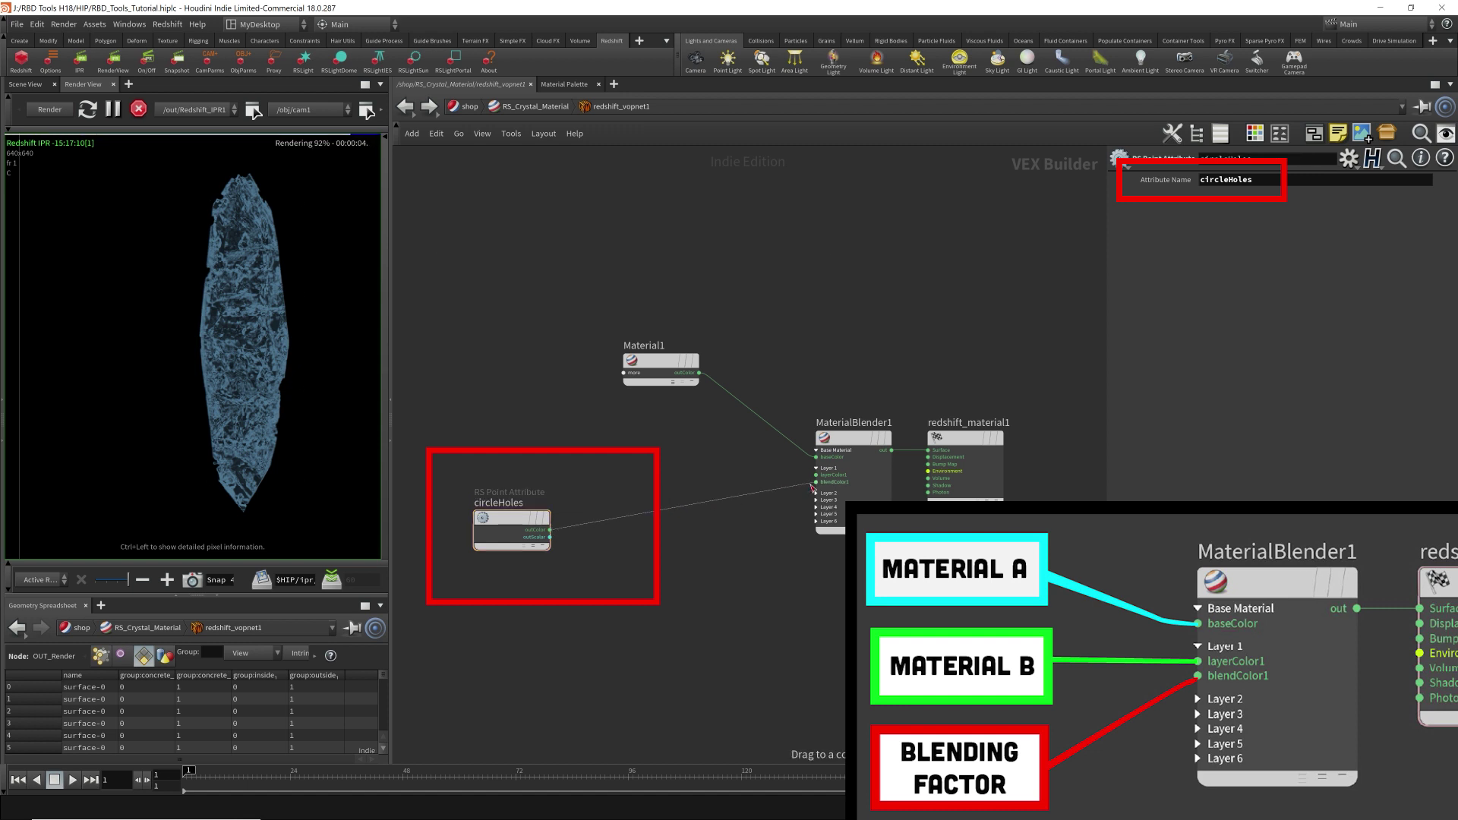
drag(811, 486, 810, 488)
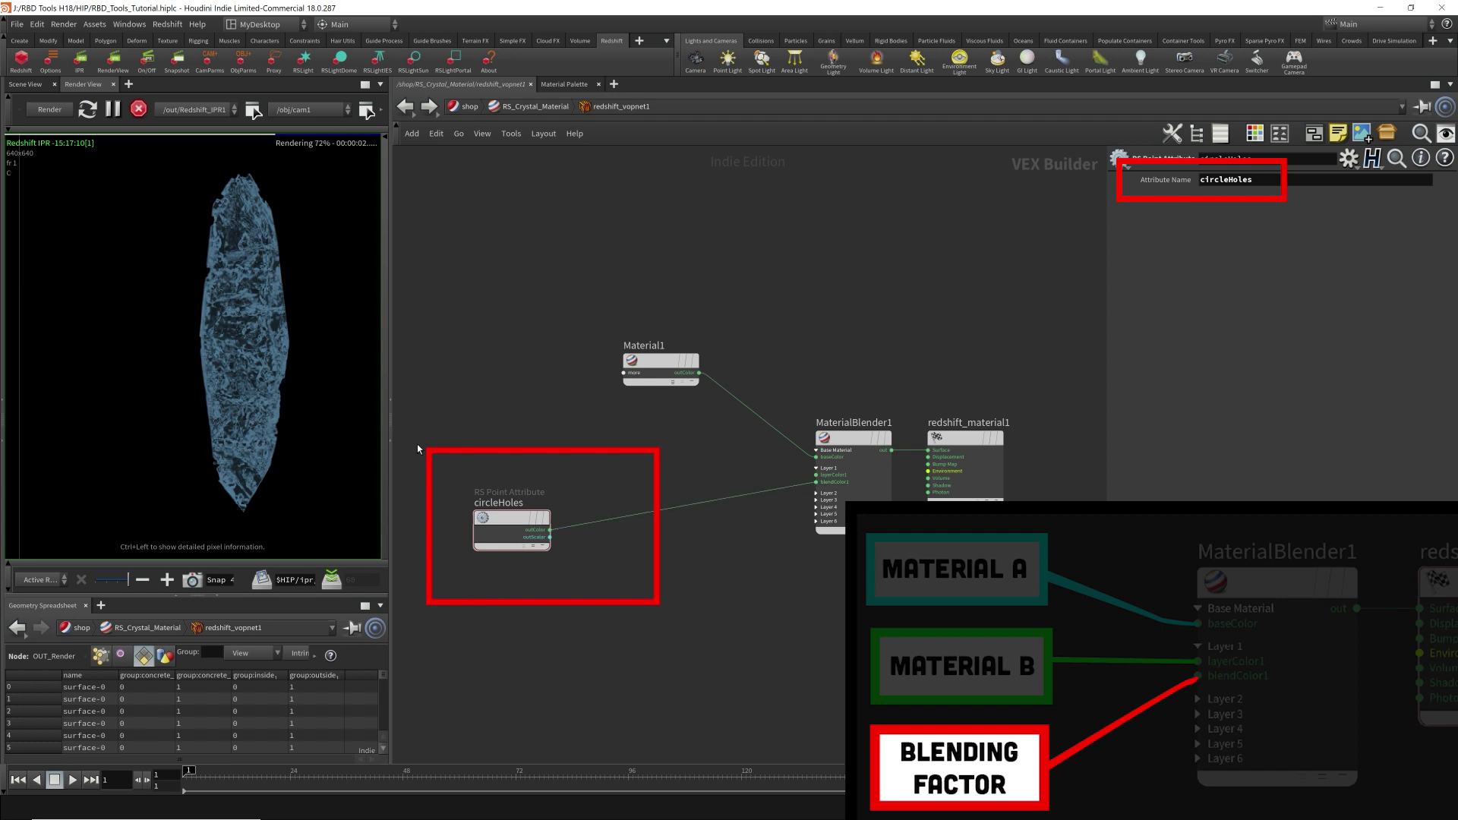
drag(416, 444, 571, 608)
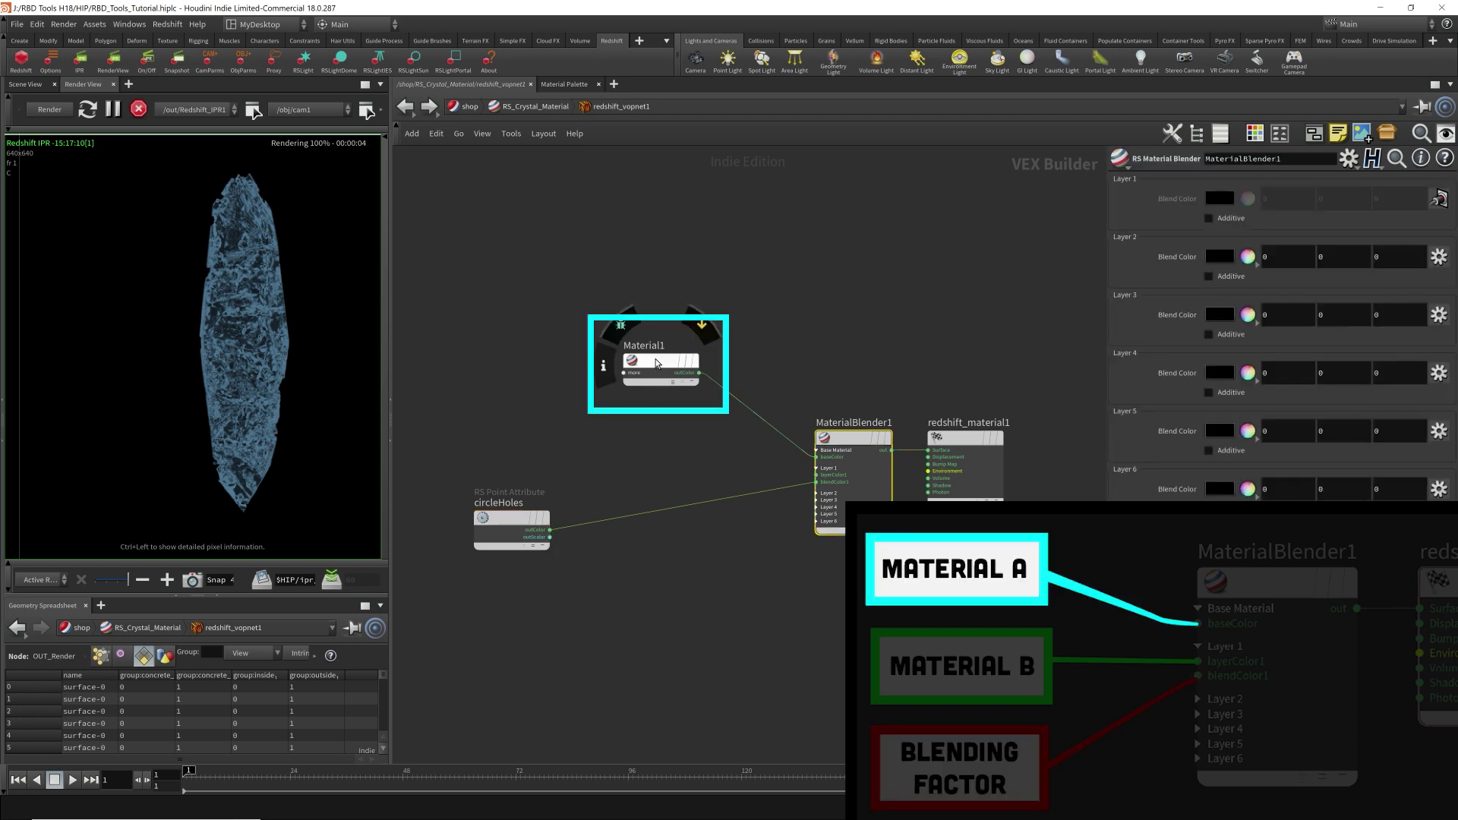
Rename the Material1 node as glass_mat.
double_click(648, 346)
double_click(652, 346)
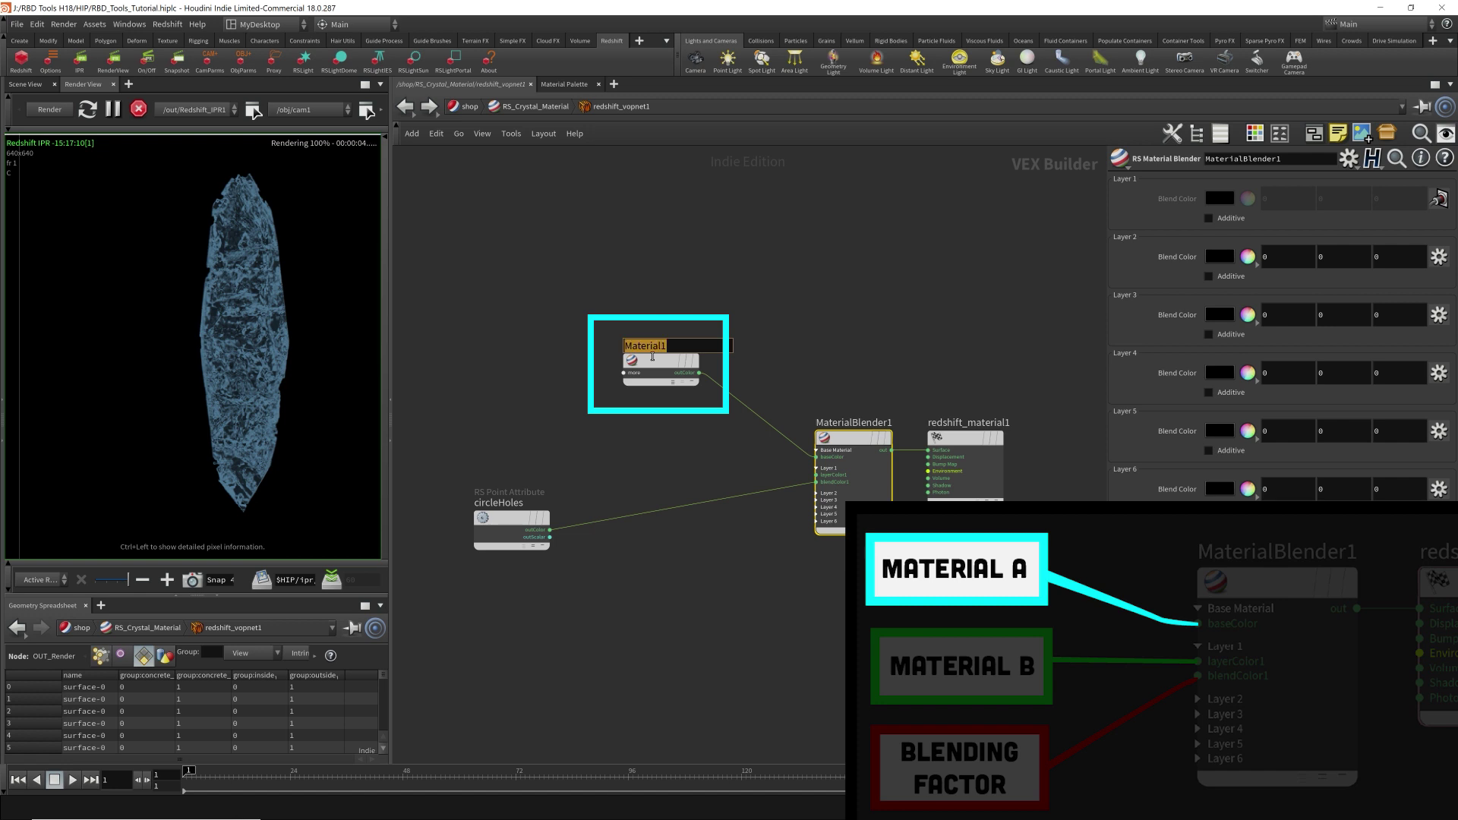
text(glass_)
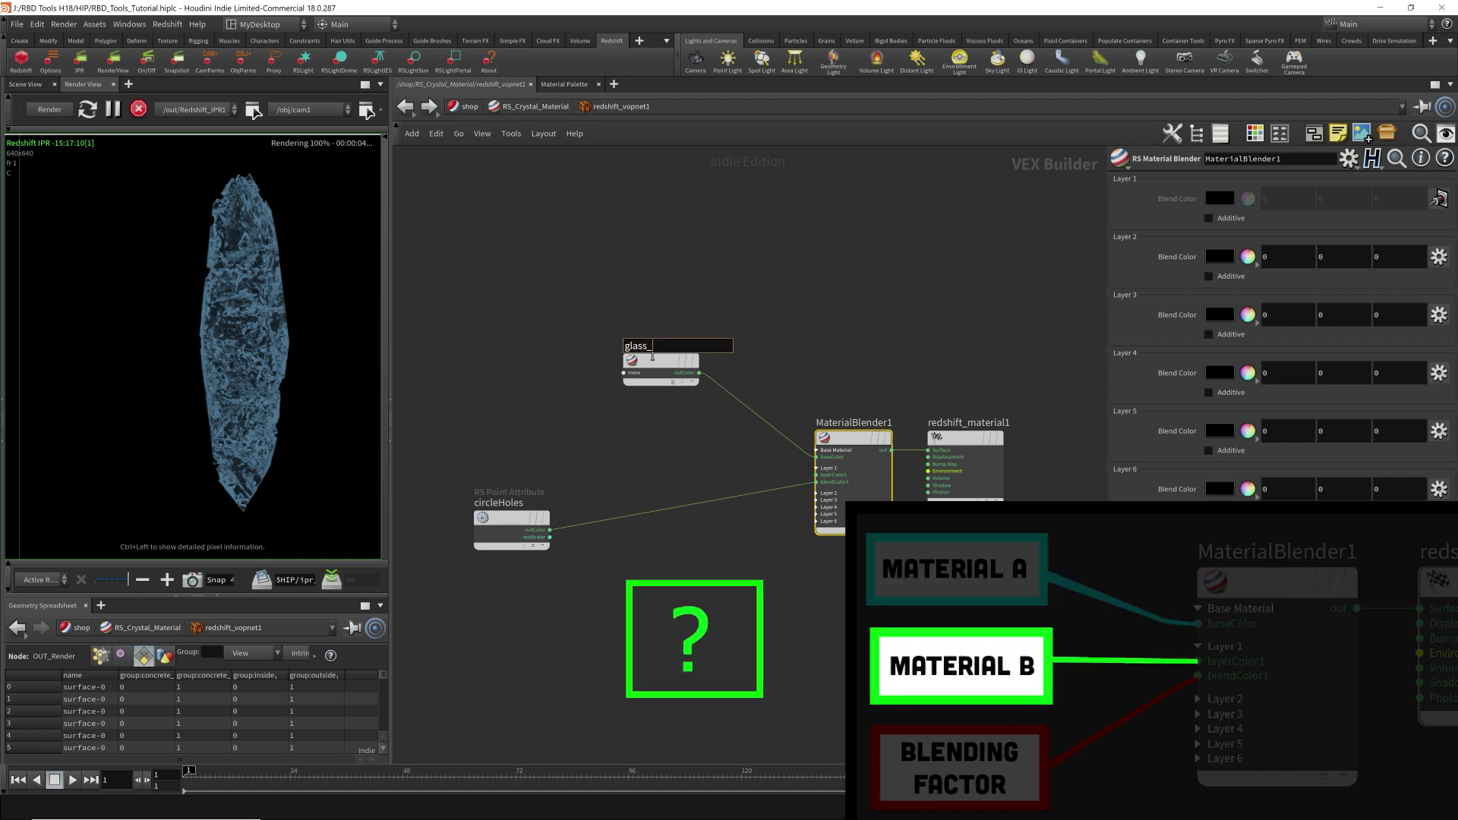
text(mat)
key(Return)
Add a new RS Material node below glass_mat.
key(Tab)
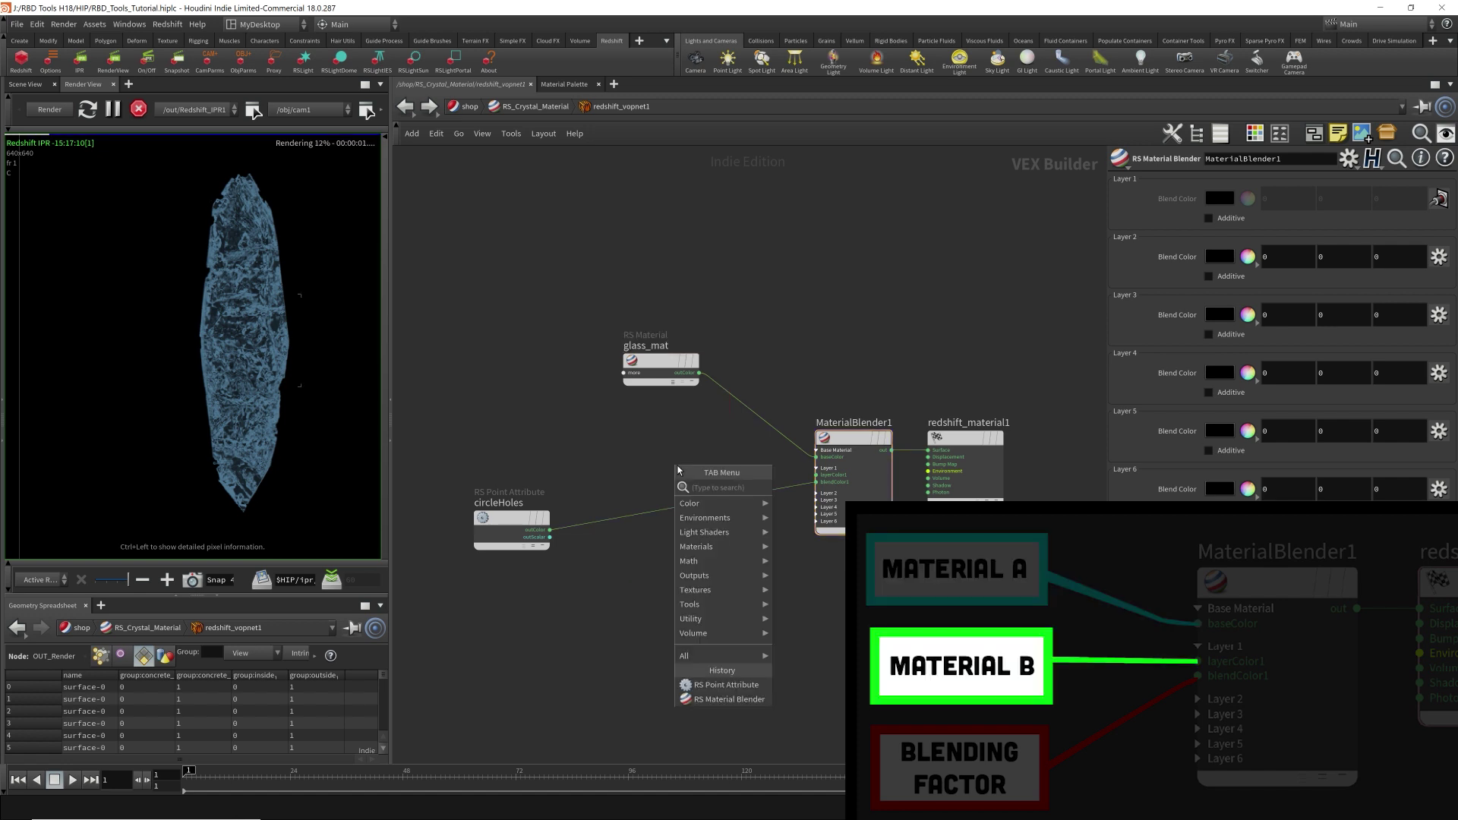
text(mat)
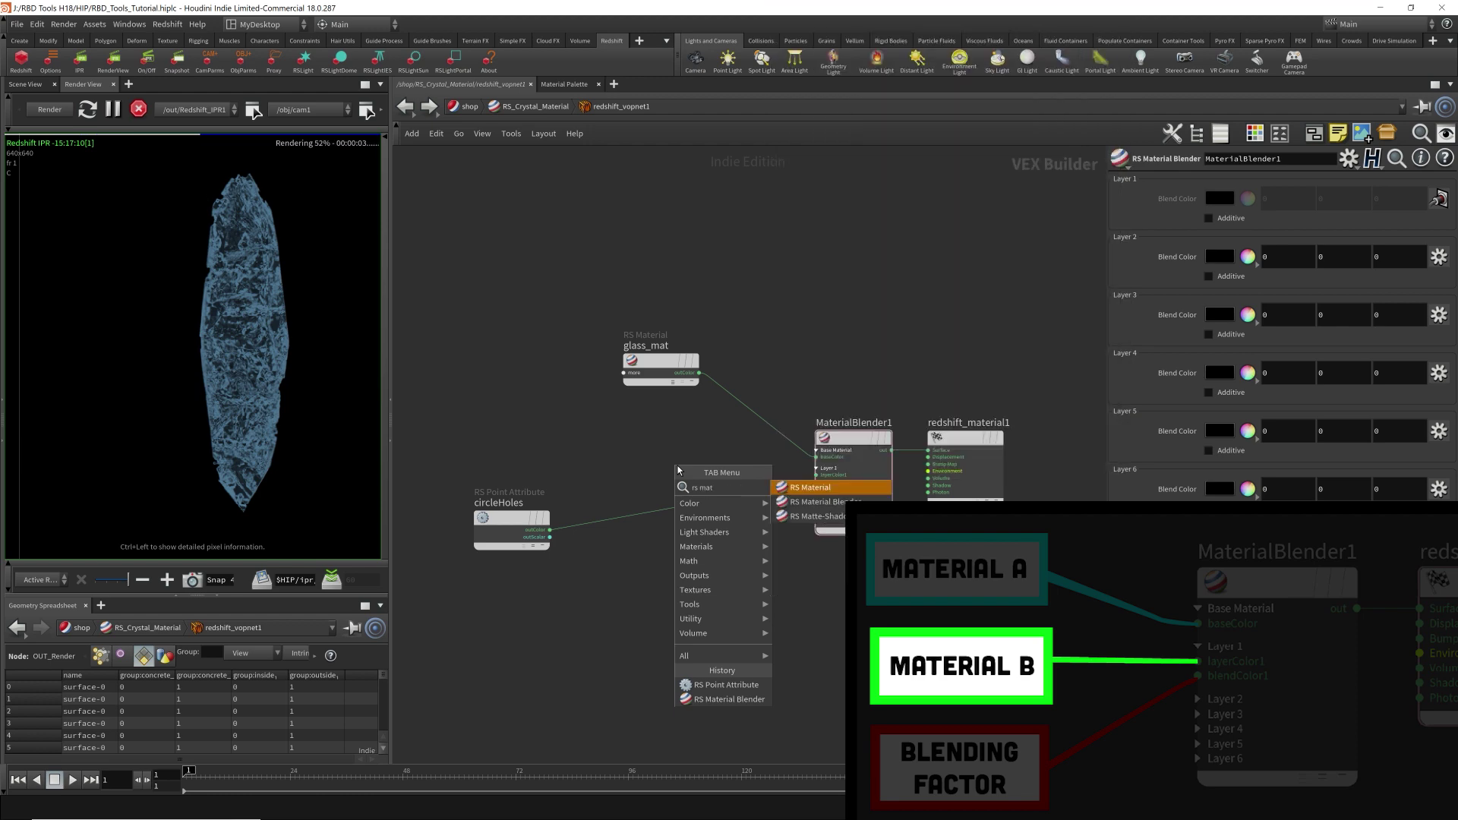
key(Return)
click(654, 585)
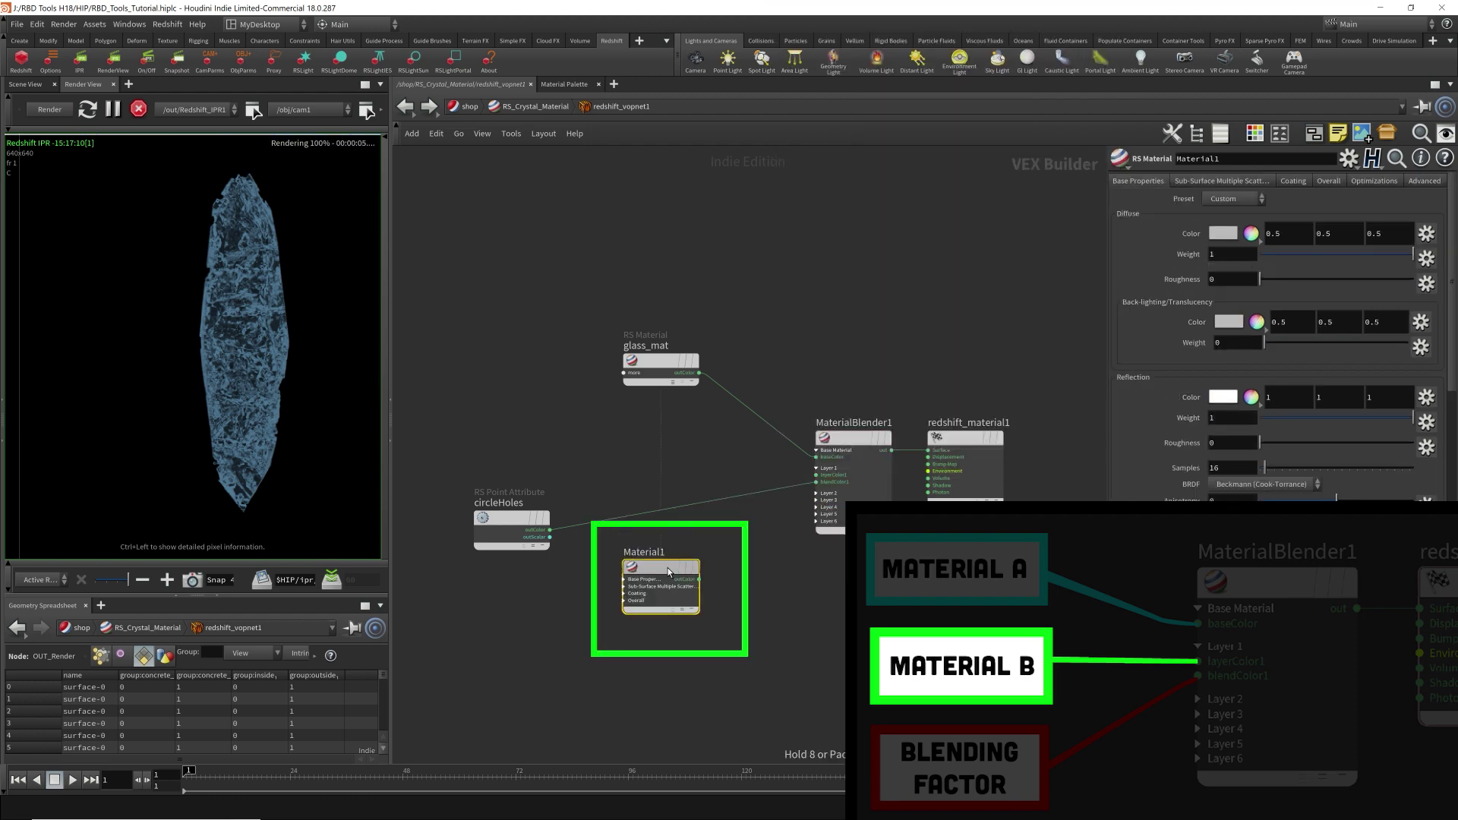
Apply the Milky Coffee preset to the new material and set its diffuse color to white.
click(1231, 199)
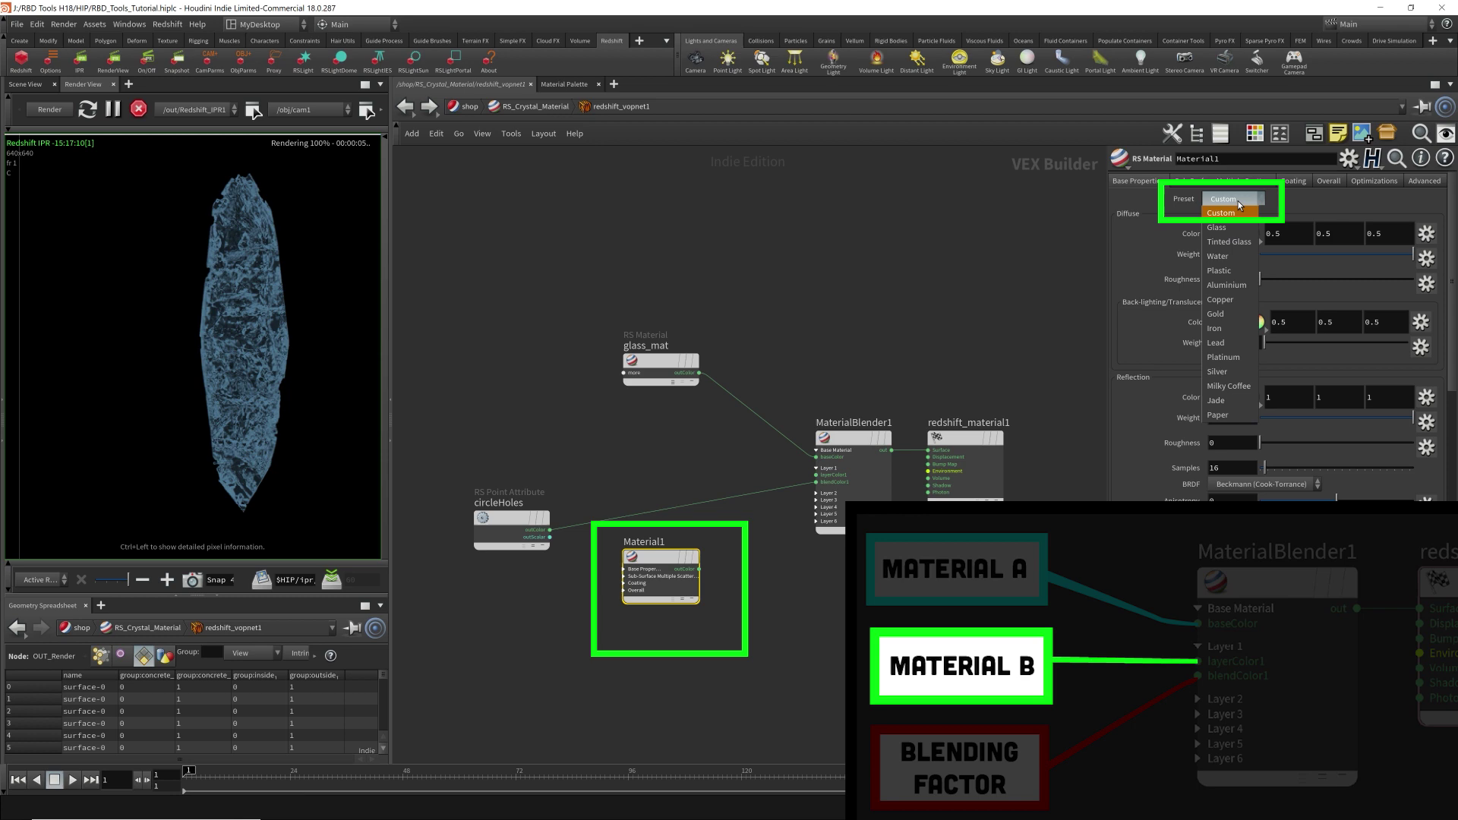
click(1227, 386)
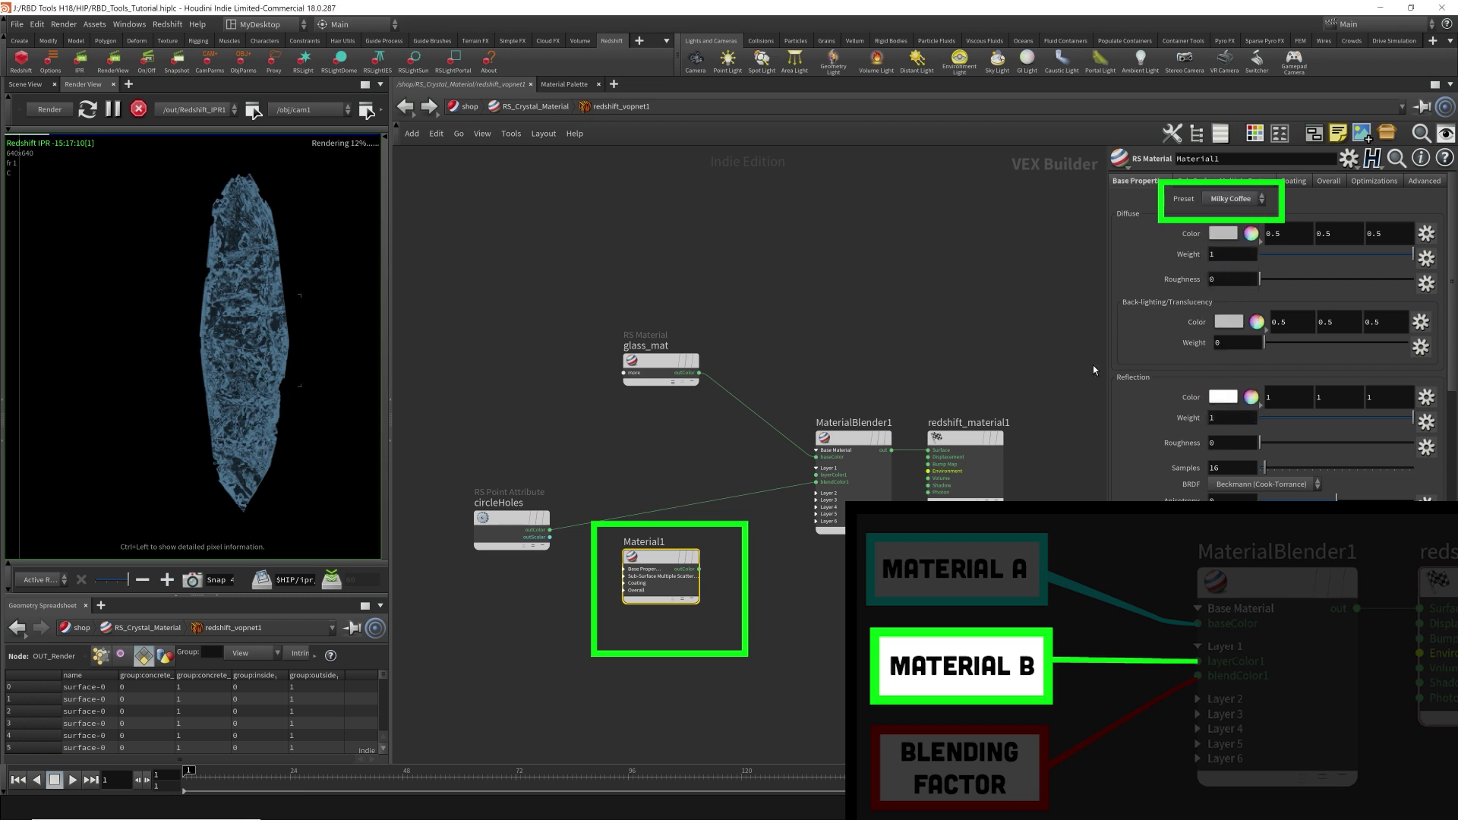
click(1226, 233)
click(1431, 270)
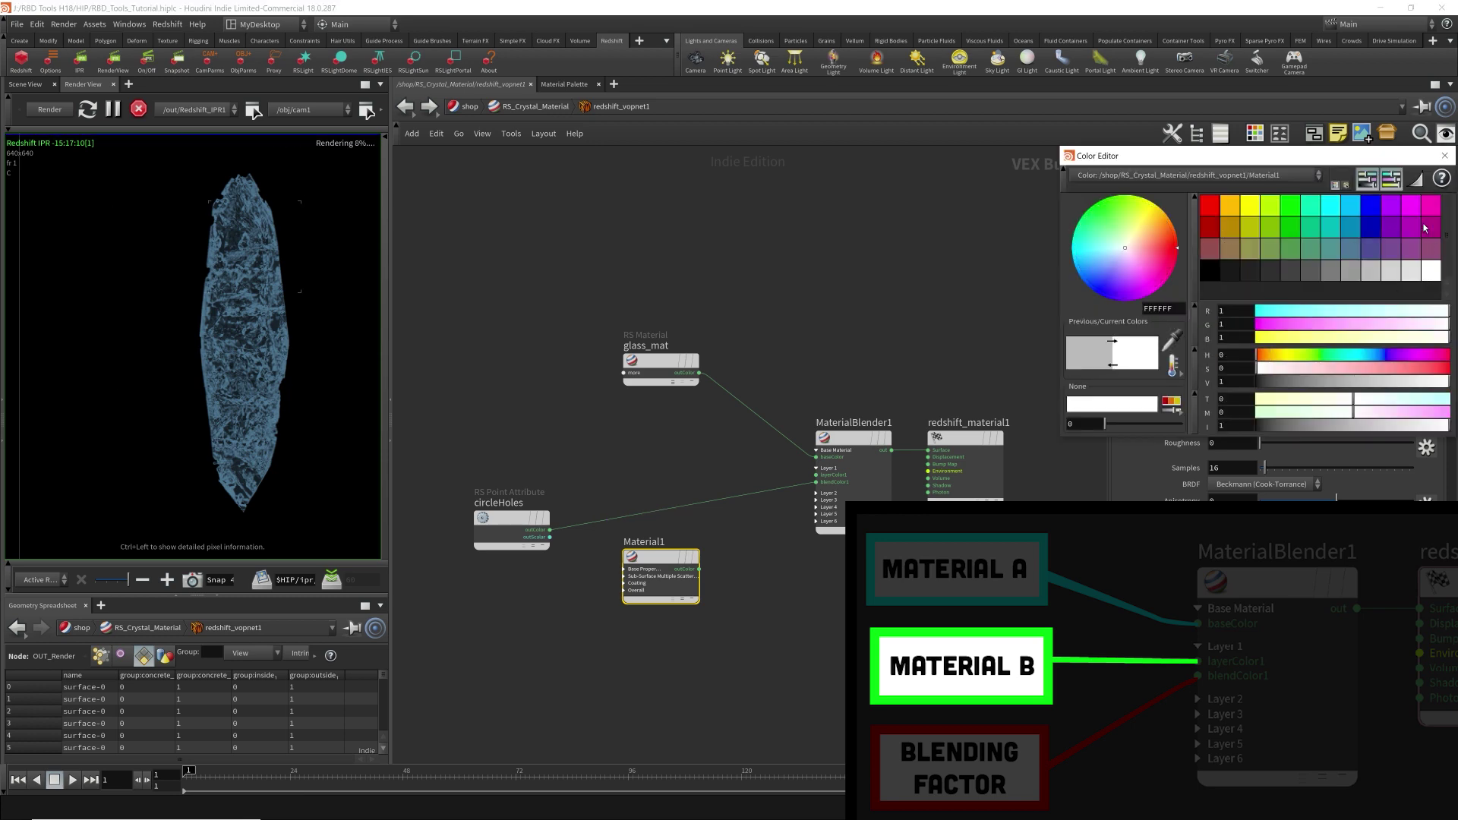
click(1444, 156)
Connect the new material's outColor to the layerColor1 input of MaterialBlender1 and start a render.
scroll(698, 568, up, 3)
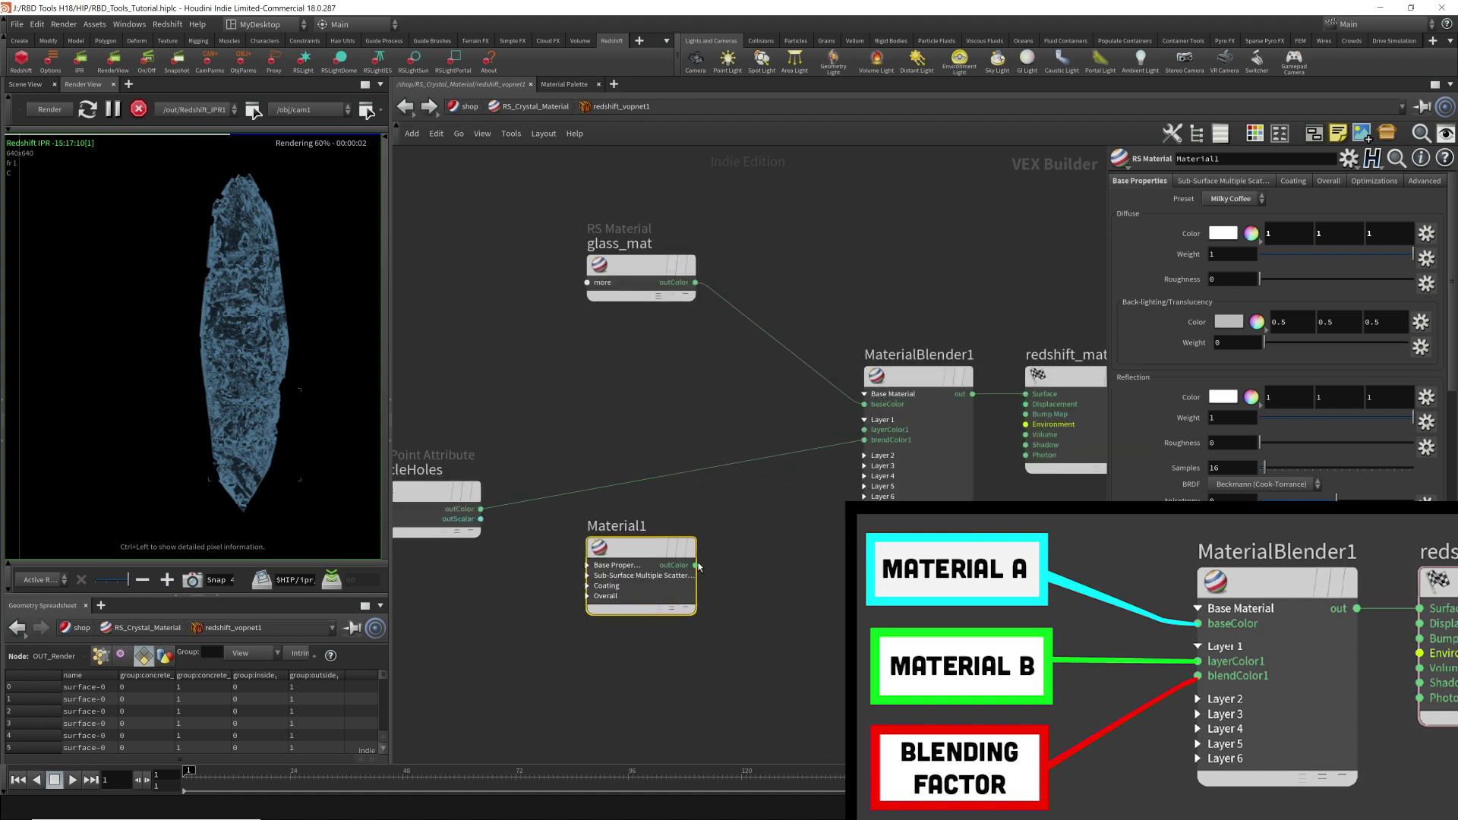
drag(696, 566, 863, 430)
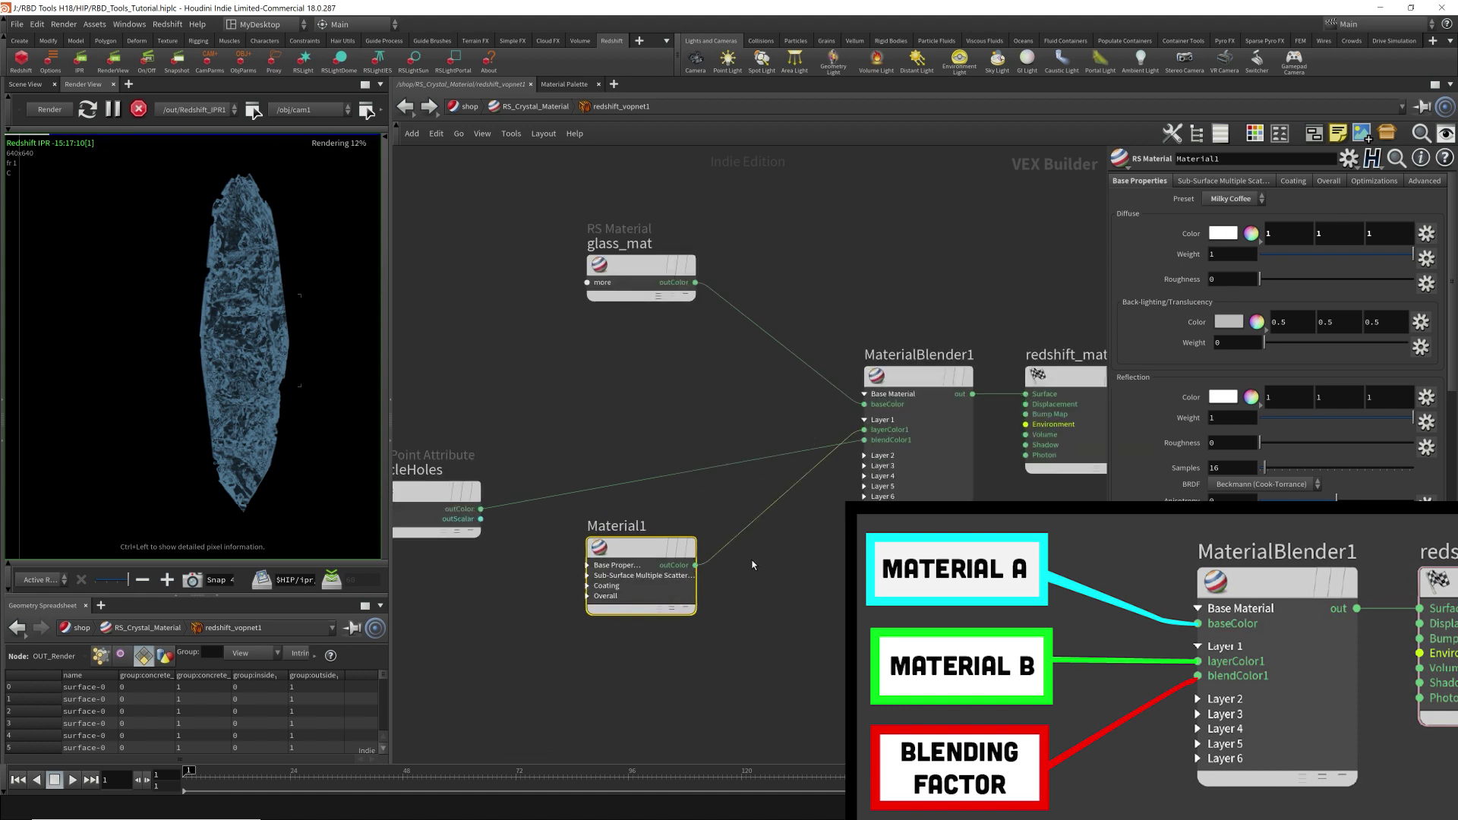
click(50, 111)
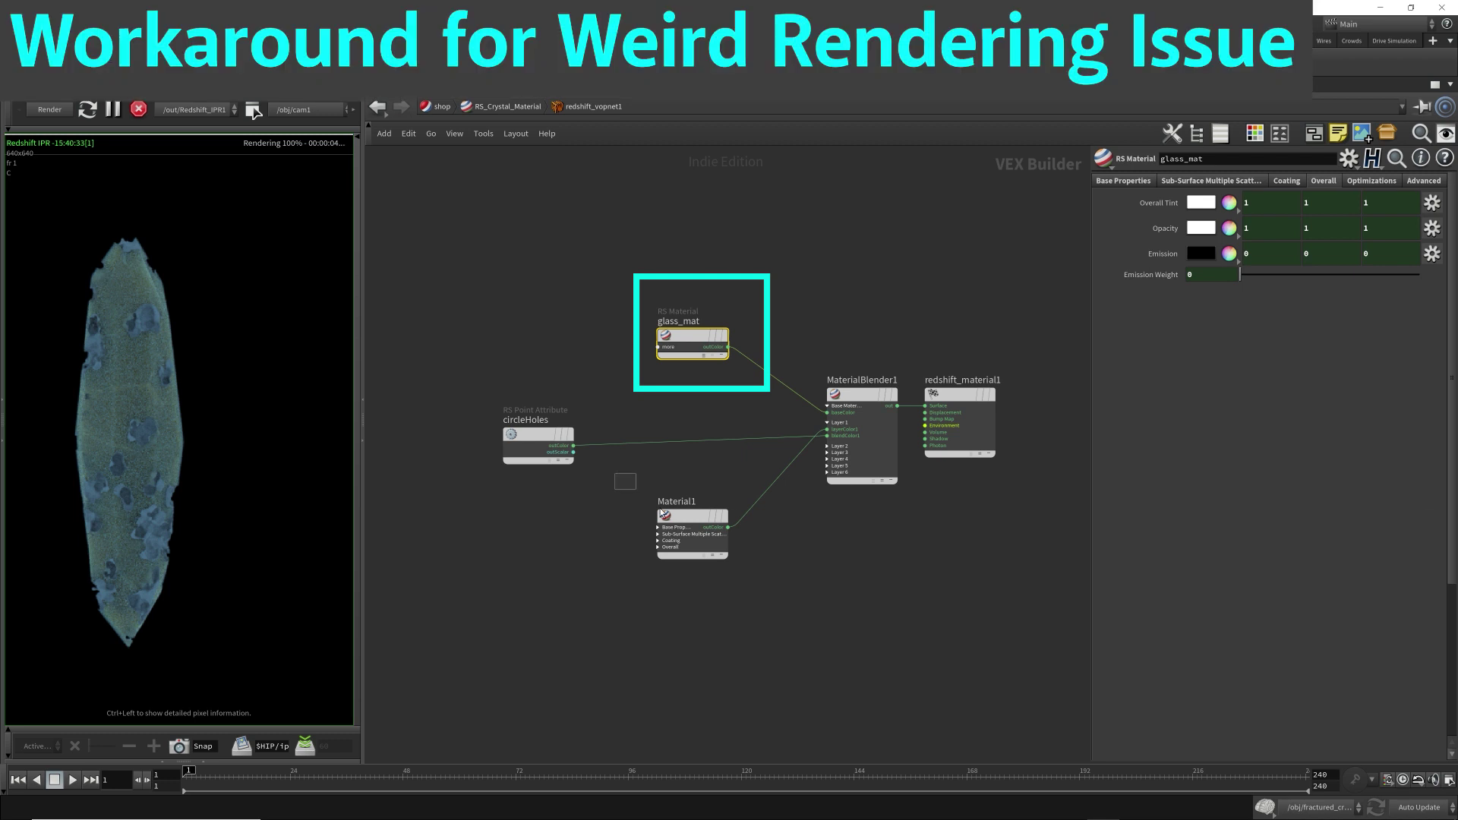
Rename the lower Material1 node as milky_coffee_SS and frame the crystal in the render preview.
double_click(676, 501)
text(milky_co)
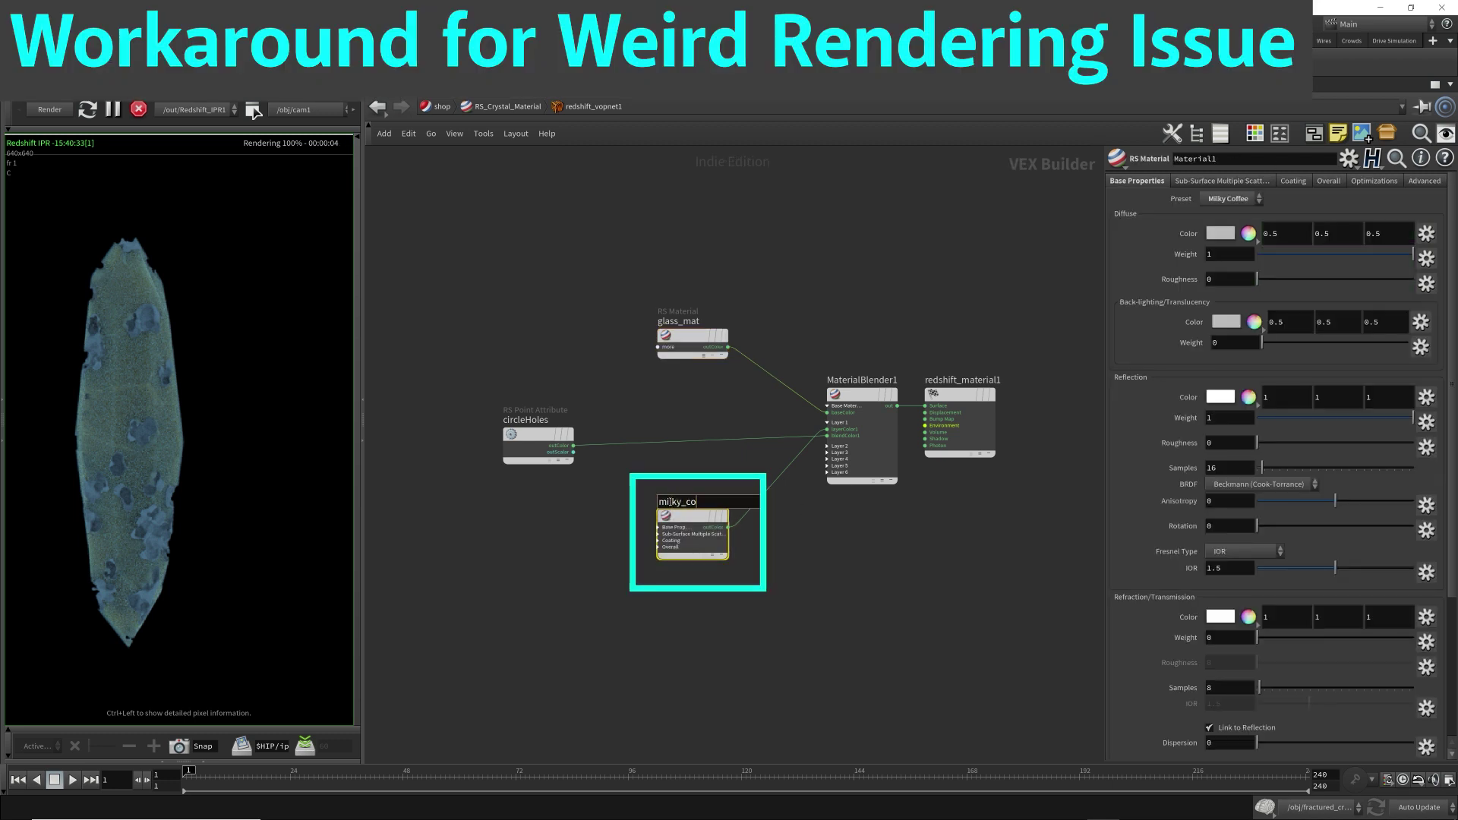
text(ffee_SS)
key(Return)
middle_drag(156, 377, 197, 338)
scroll(211, 355, up, 3)
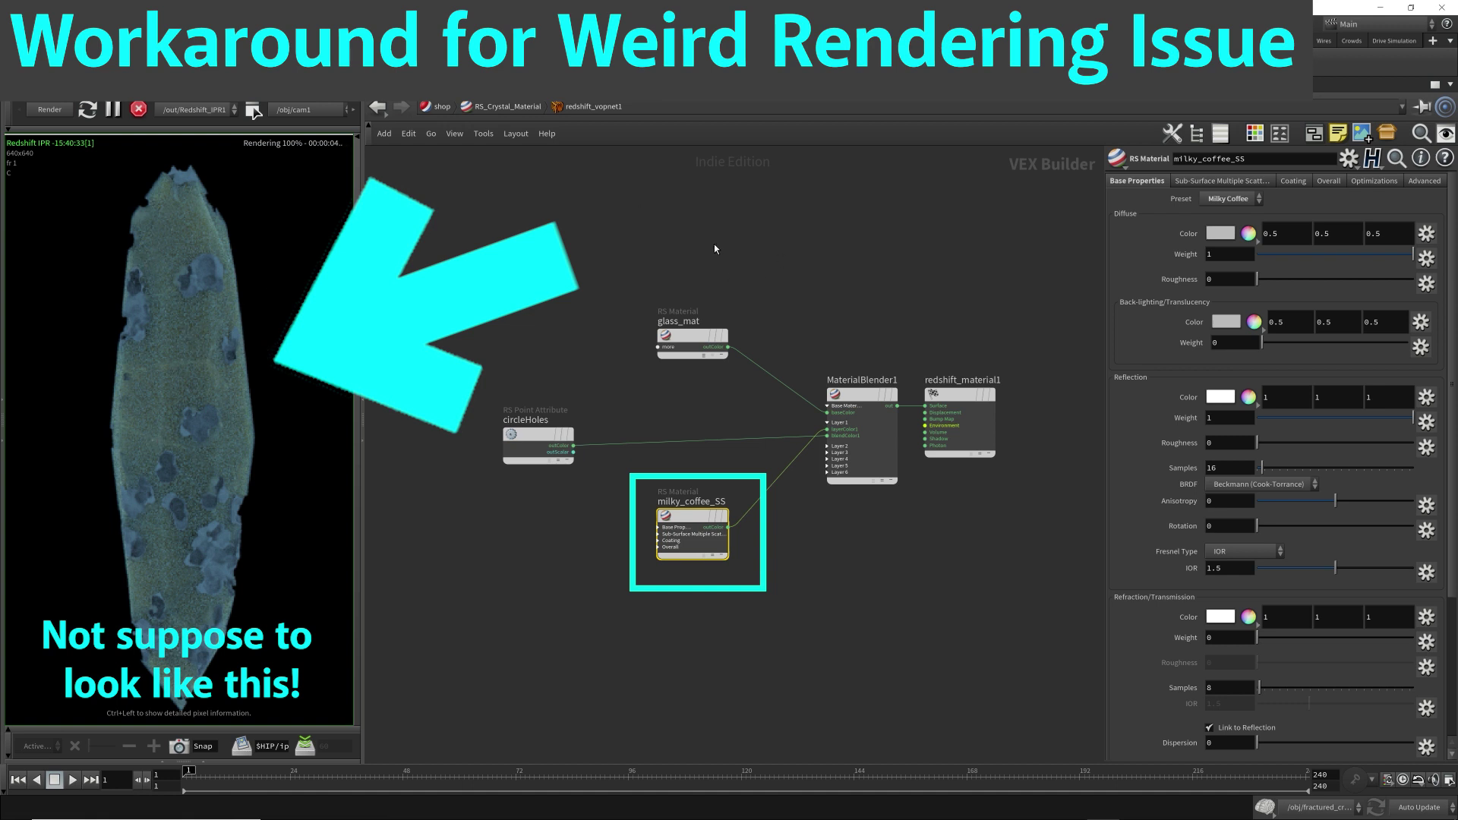
Add a new RS Material node in the empty area above glass_mat.
middle_drag(768, 246, 731, 314)
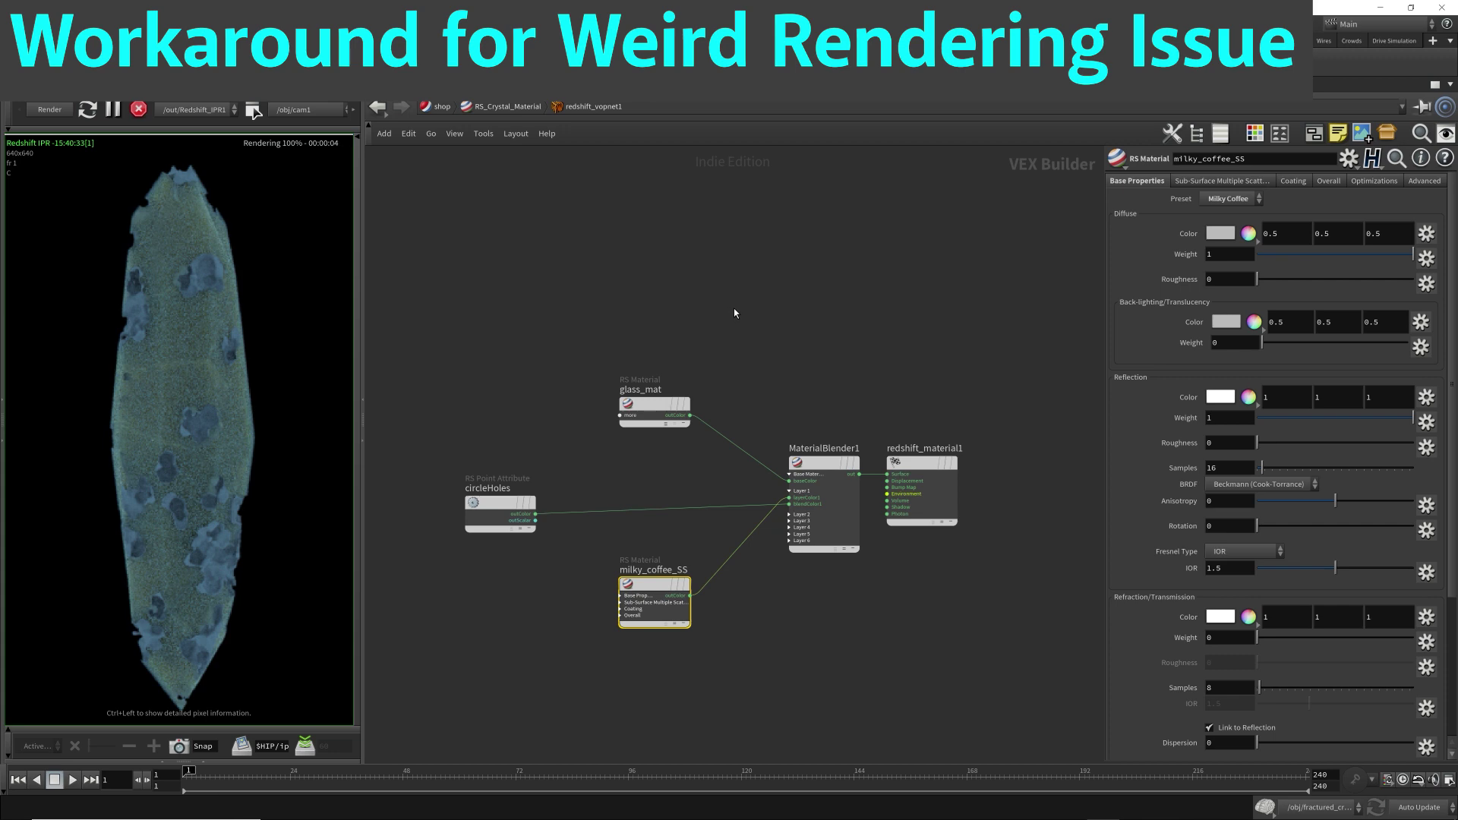
key(Tab)
text(rs mat)
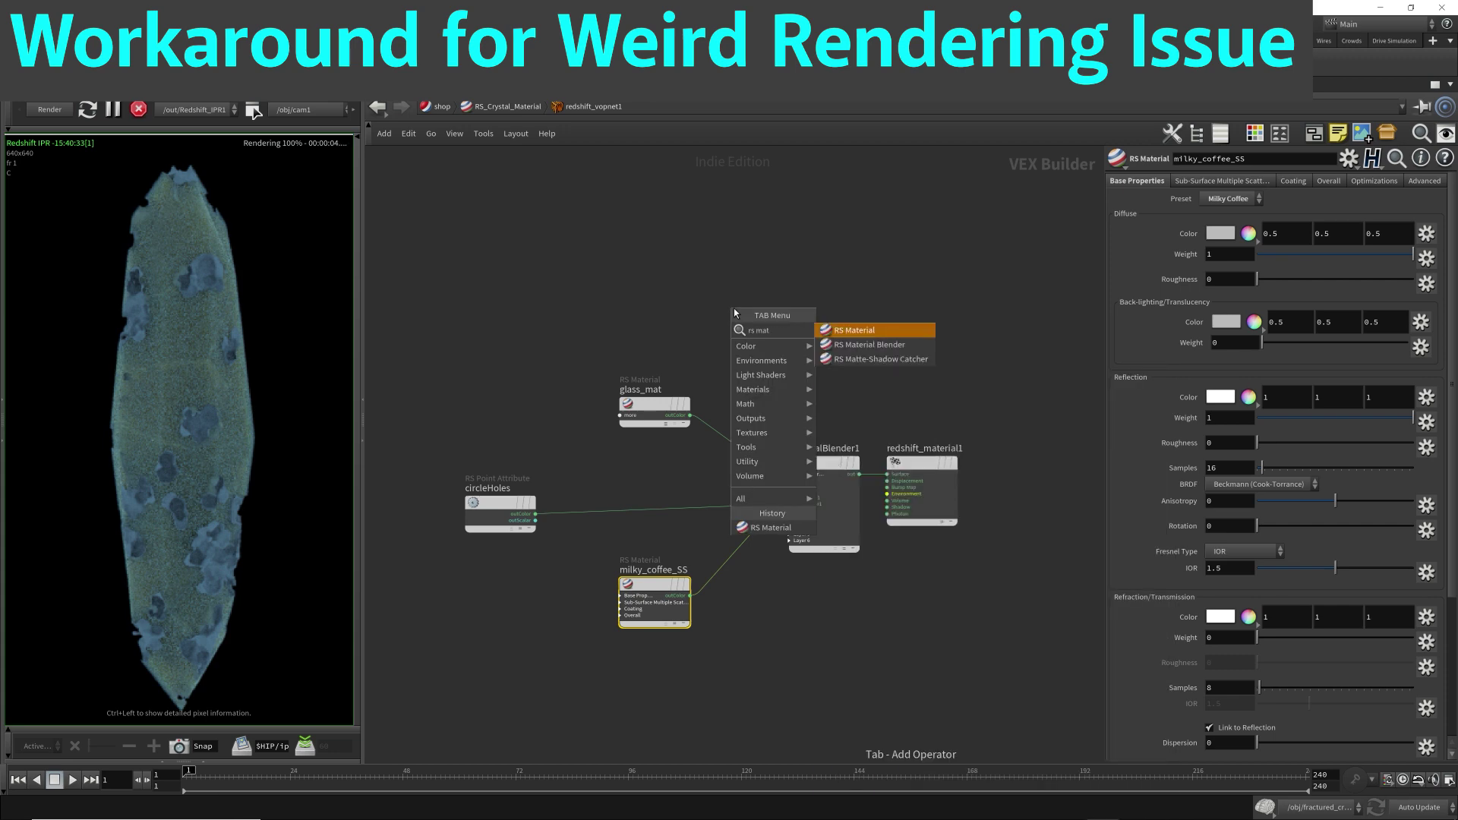
key(Return)
click(734, 313)
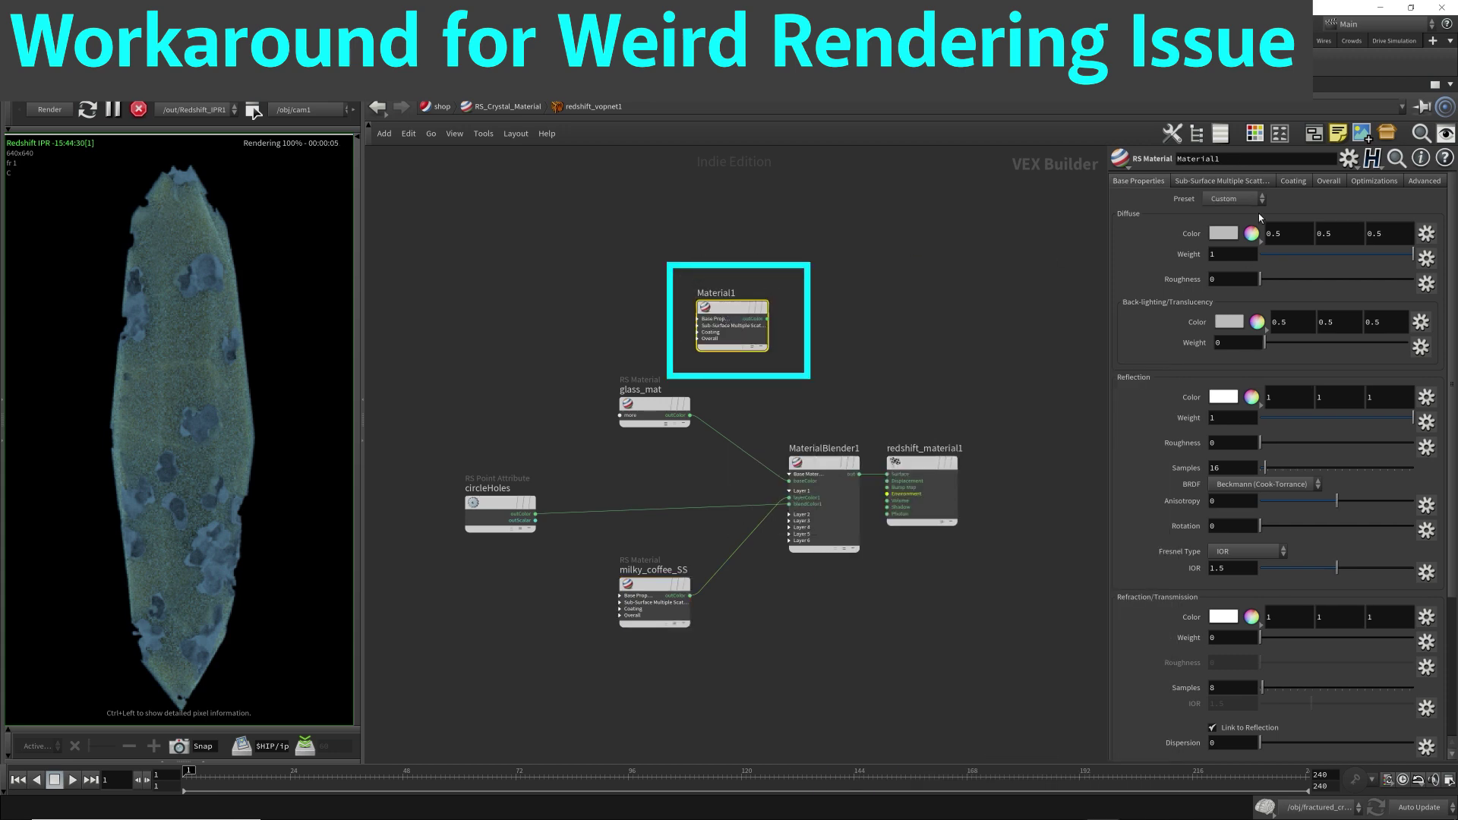
Apply the Milky Coffee preset to the unconnected Material1 node, and switch it to Glass to refresh the render.
click(1231, 198)
click(1237, 393)
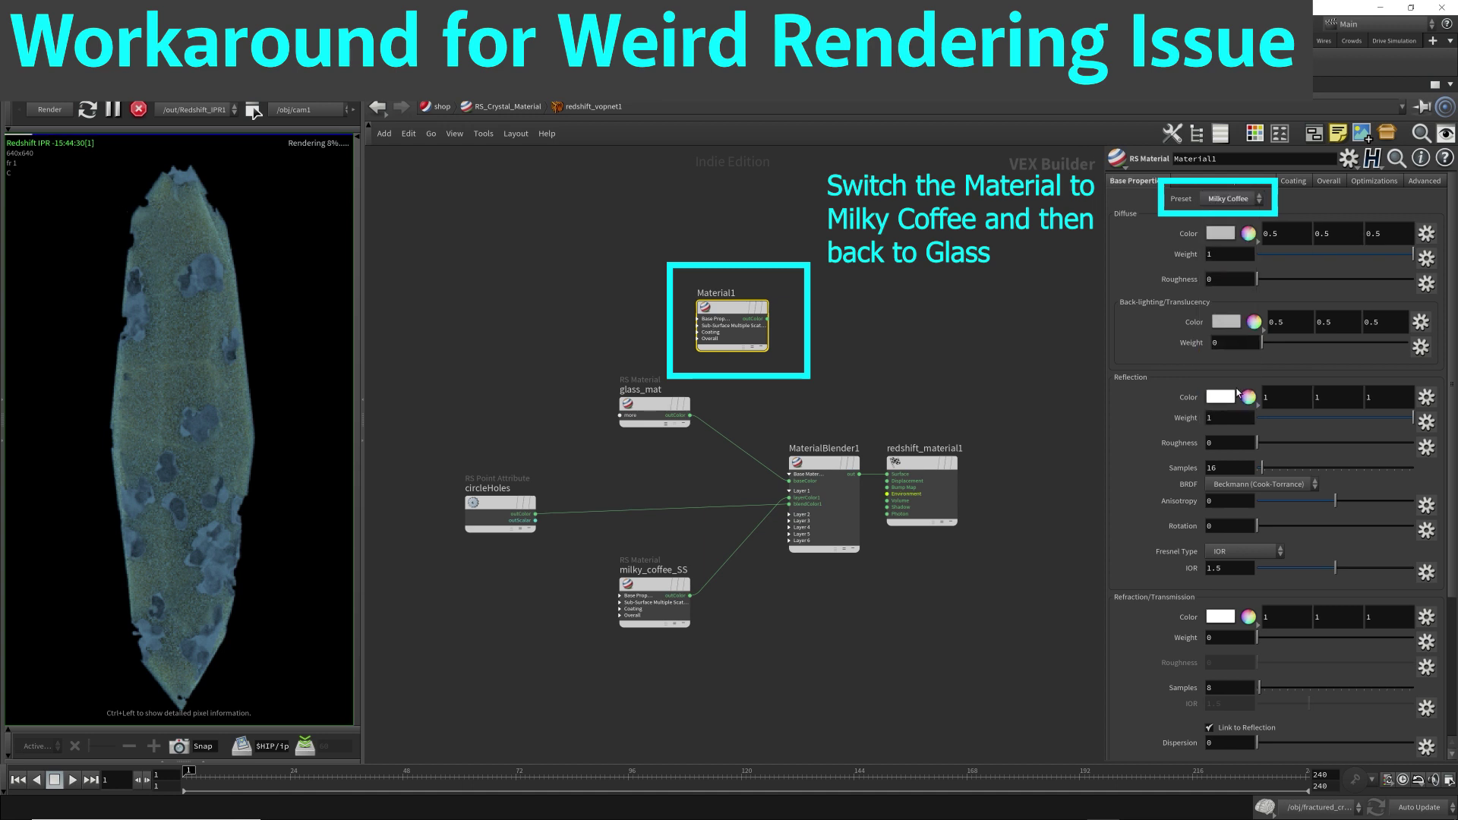
click(1234, 199)
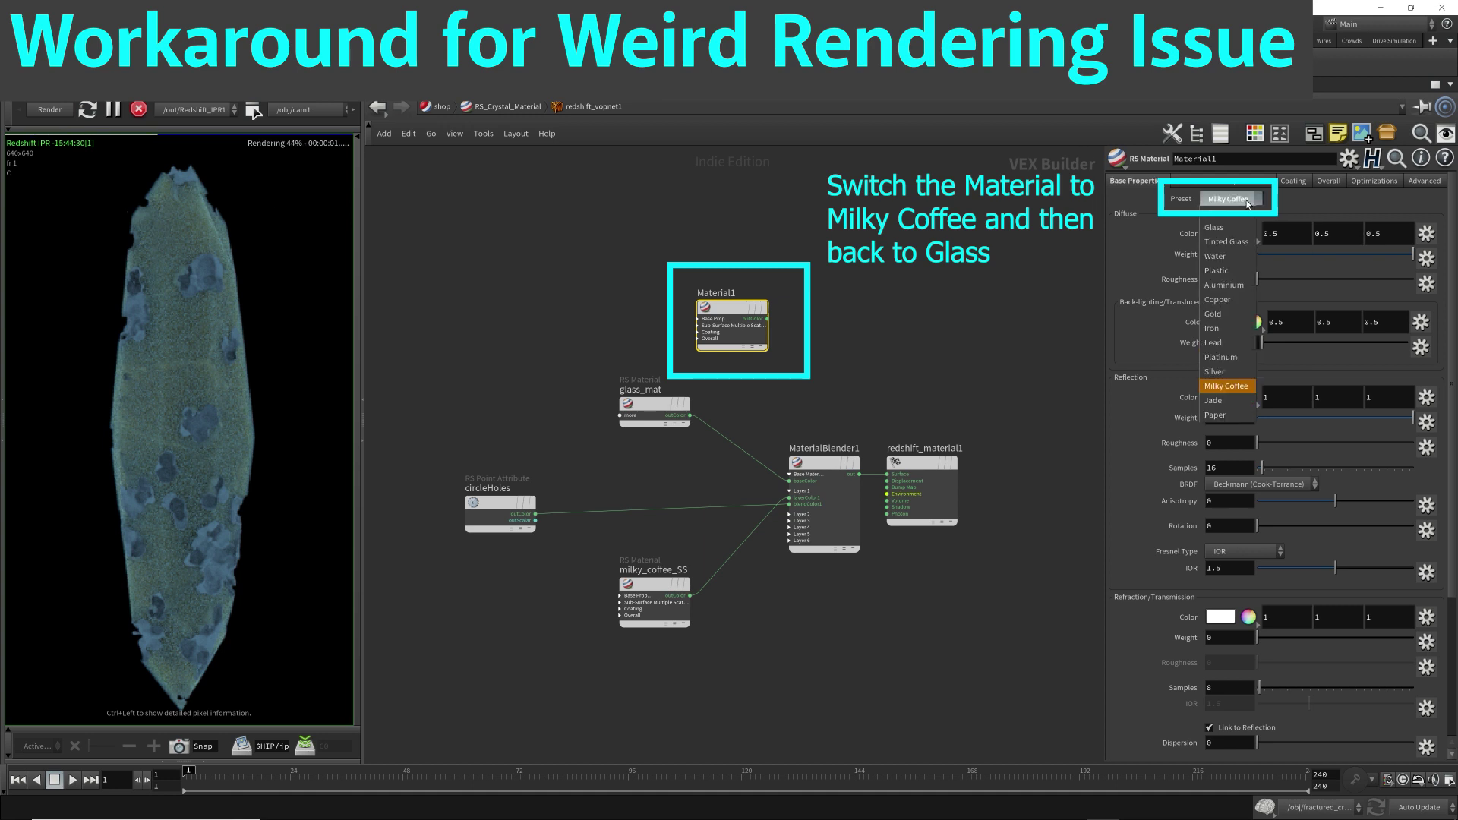
click(1215, 227)
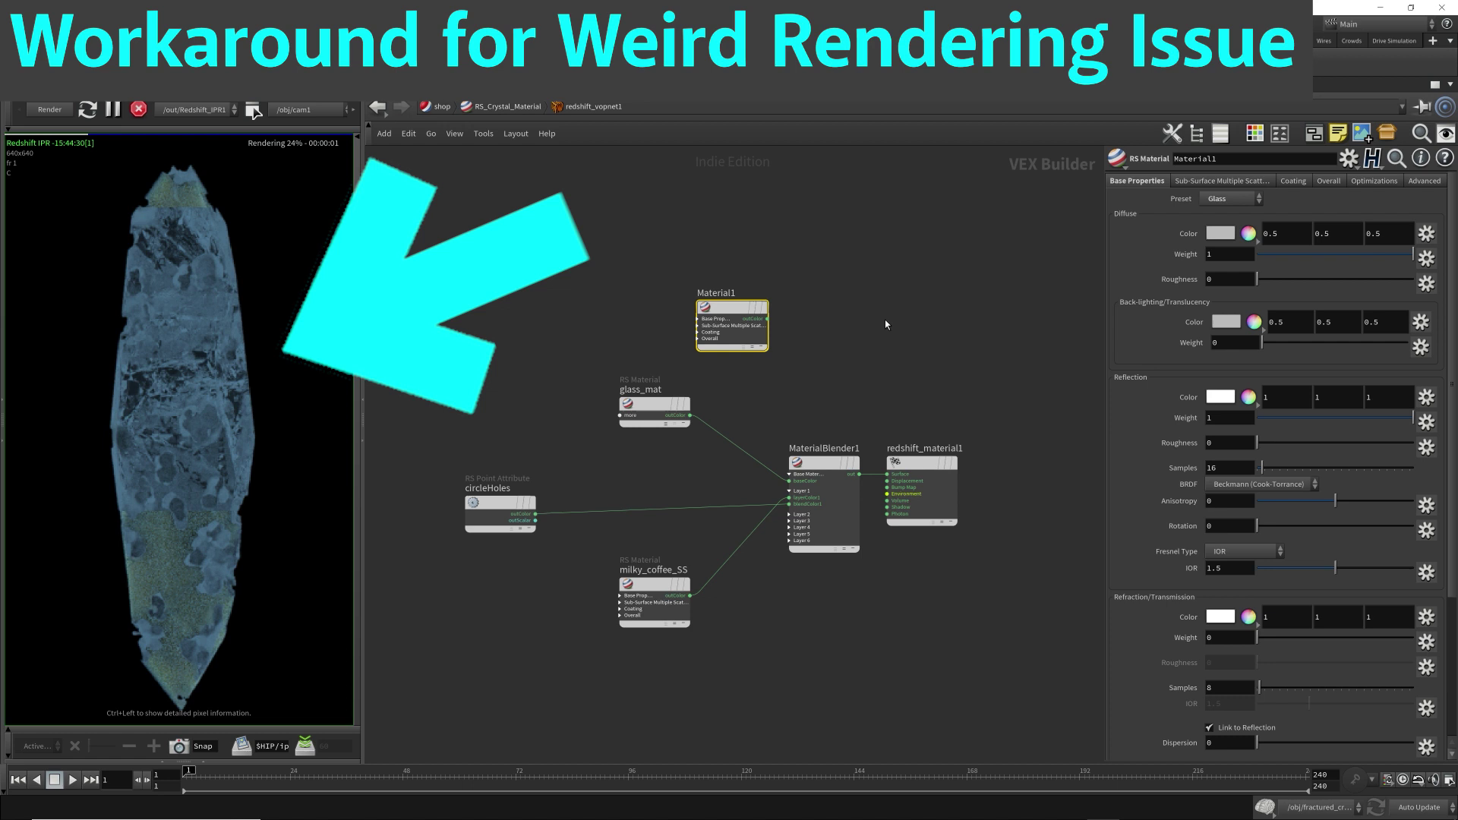
click(1240, 199)
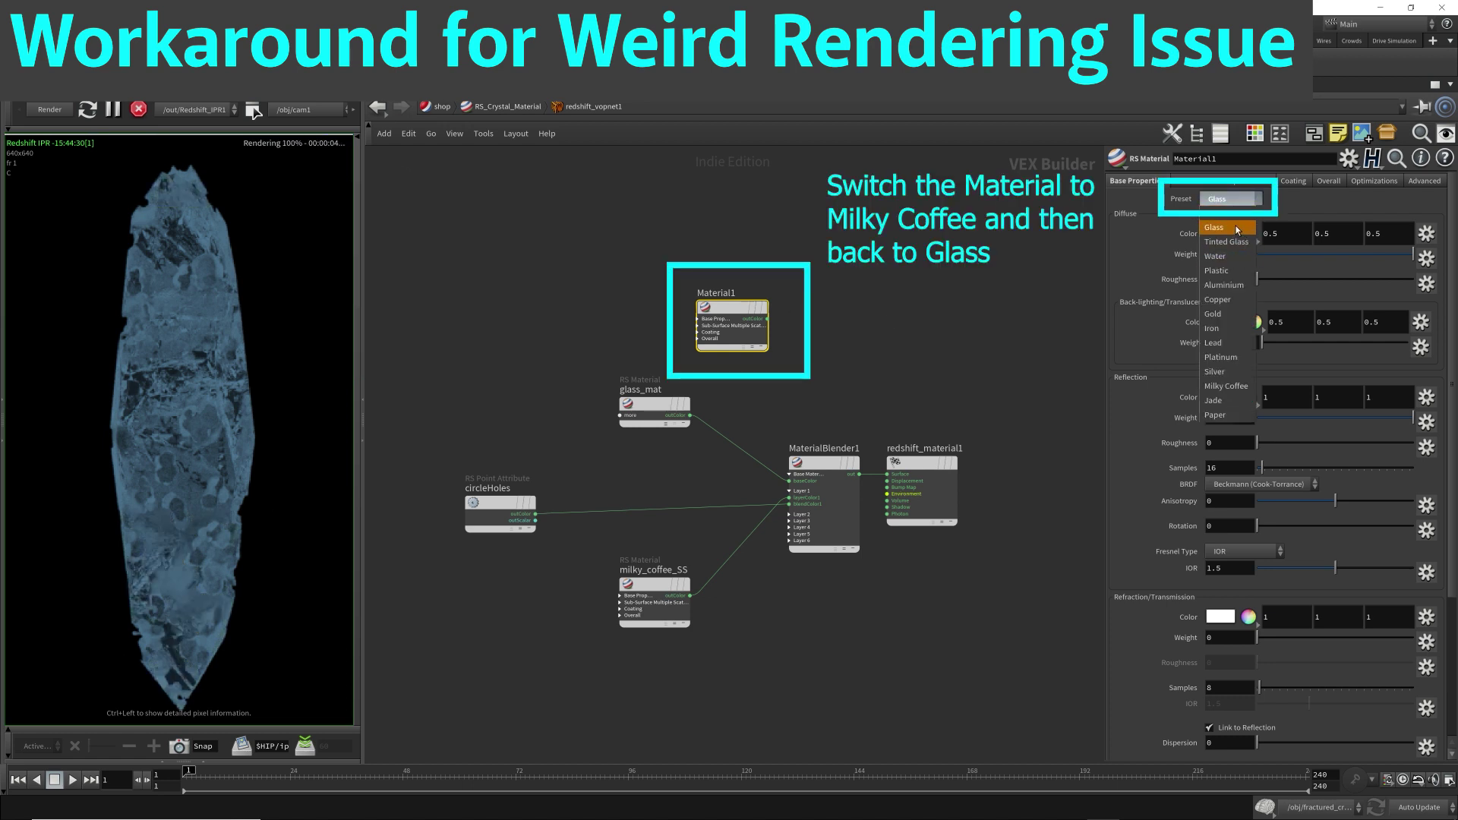
click(1239, 230)
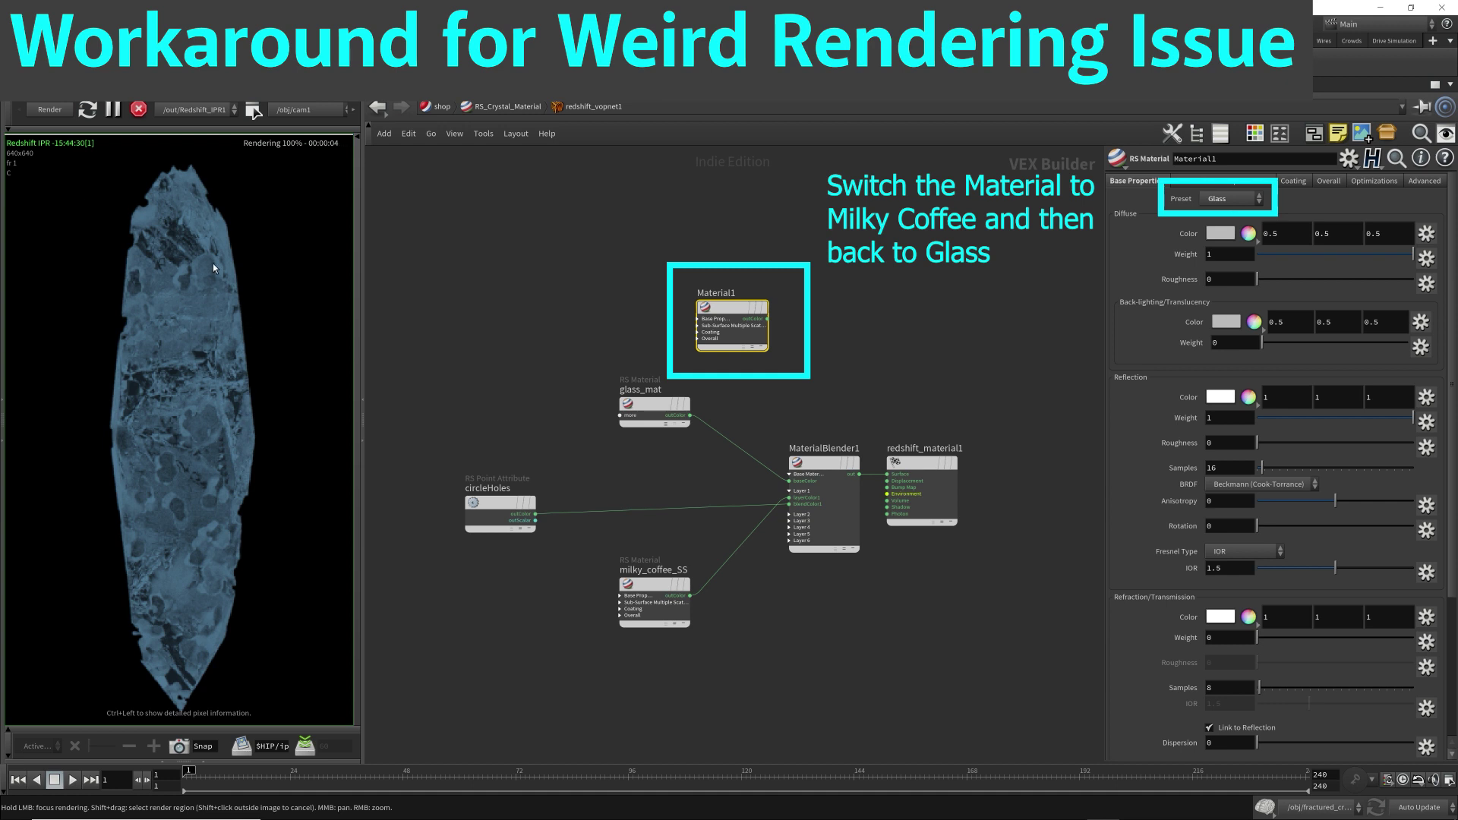
drag(741, 311, 740, 302)
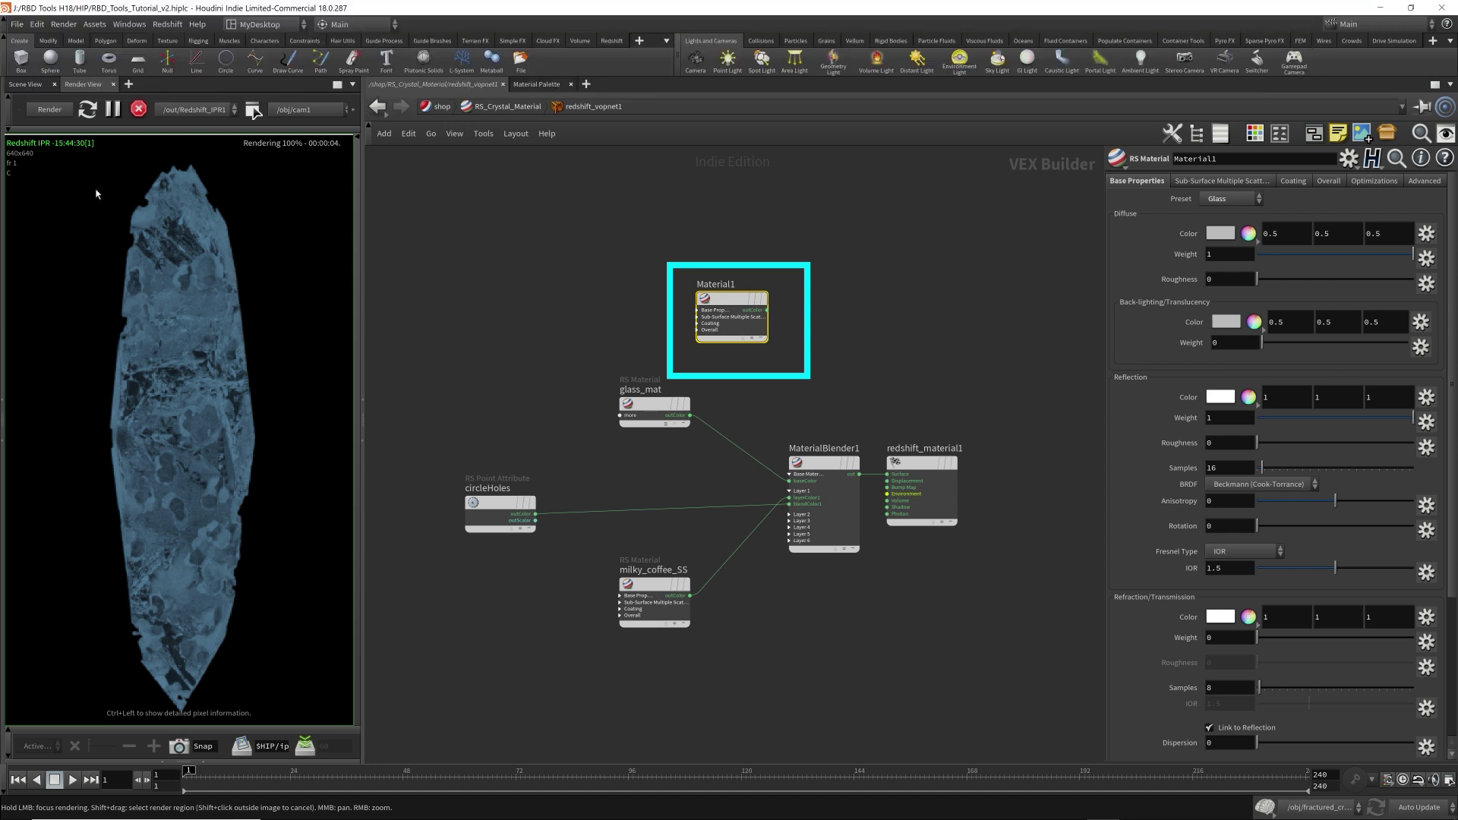
Set the render pane's type to the legacy Render View.
right_click(92, 85)
mouse_move(143, 264)
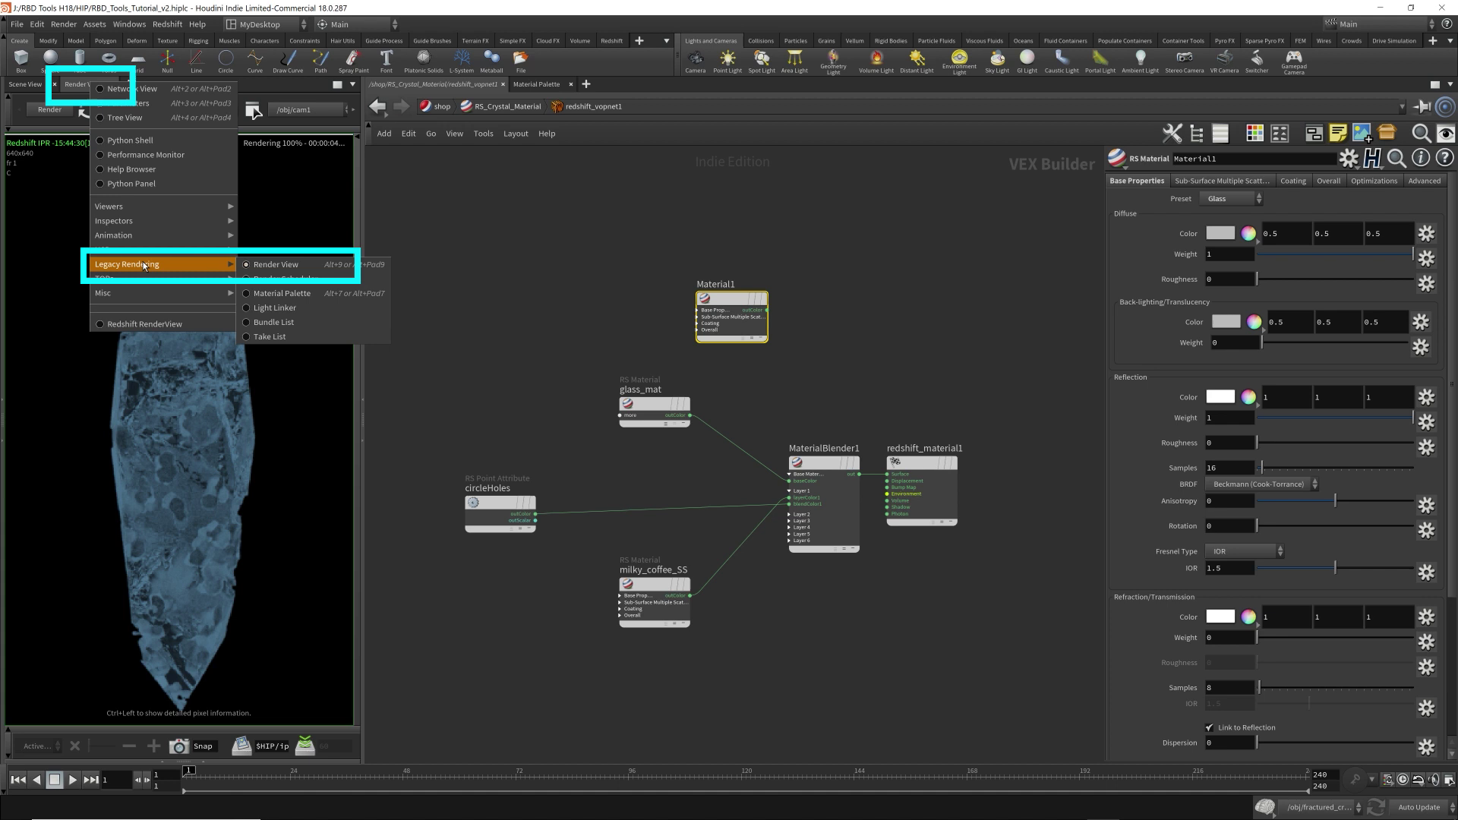
click(278, 266)
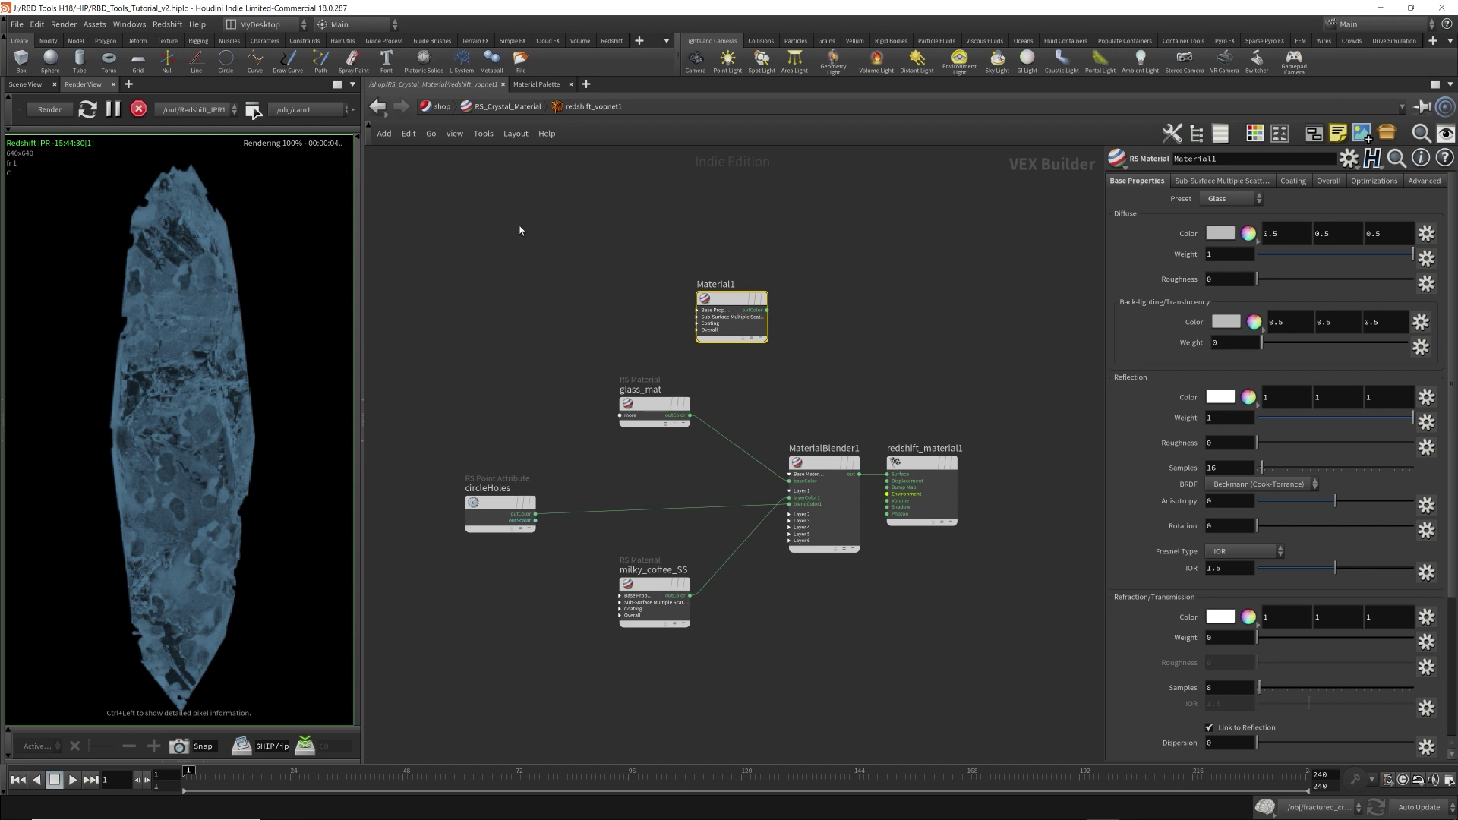
Delete the unconnected Material1 node above glass_mat.
drag(600, 226, 949, 351)
drag(622, 235, 836, 355)
drag(637, 264, 863, 354)
key(Delete)
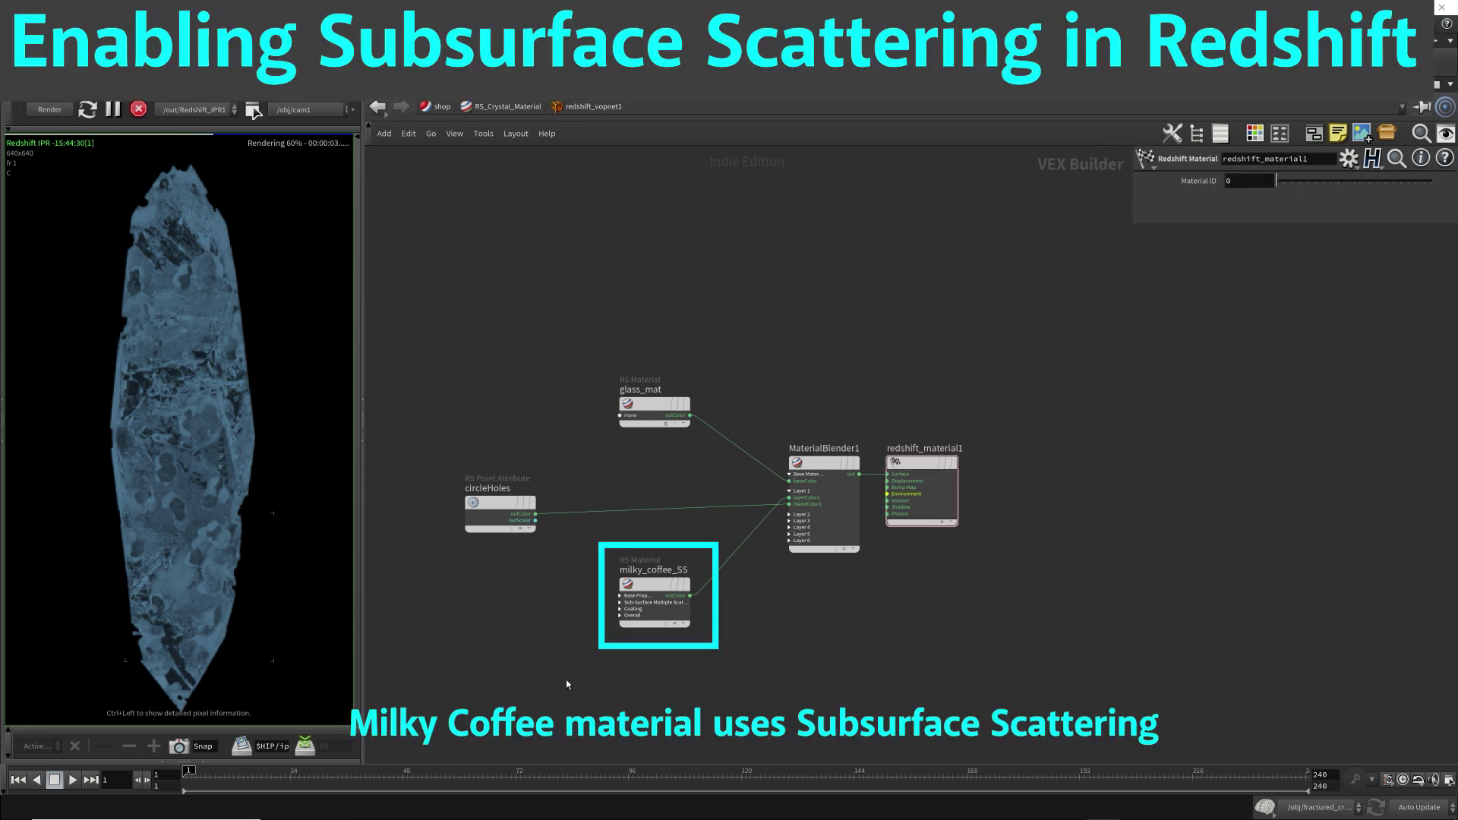
In the out network, set the SSS Sampling Override Mode of Redshift_ROP1 to Ray-Traced.
drag(562, 681, 707, 555)
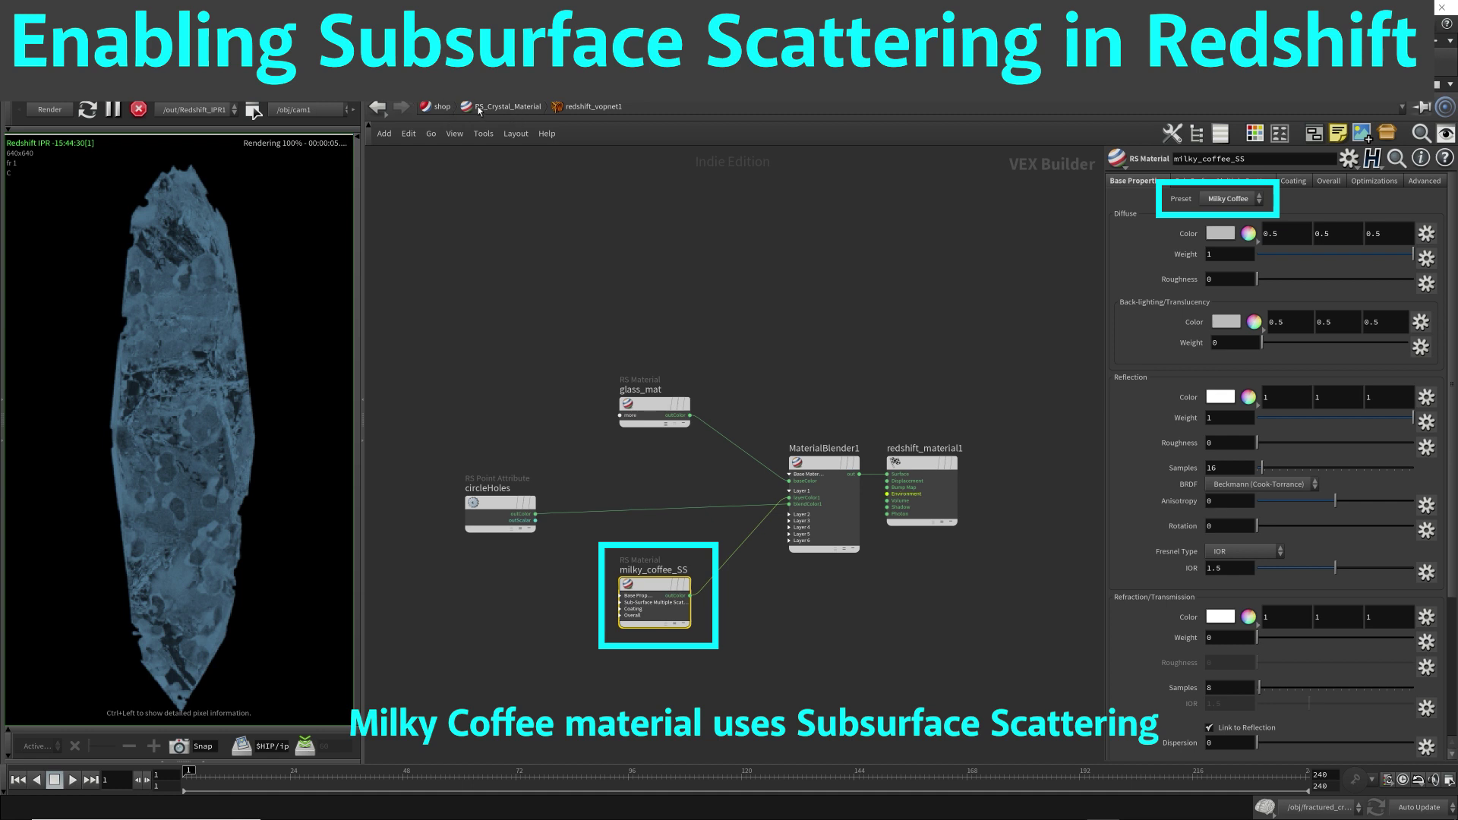
click(440, 106)
click(434, 106)
click(474, 187)
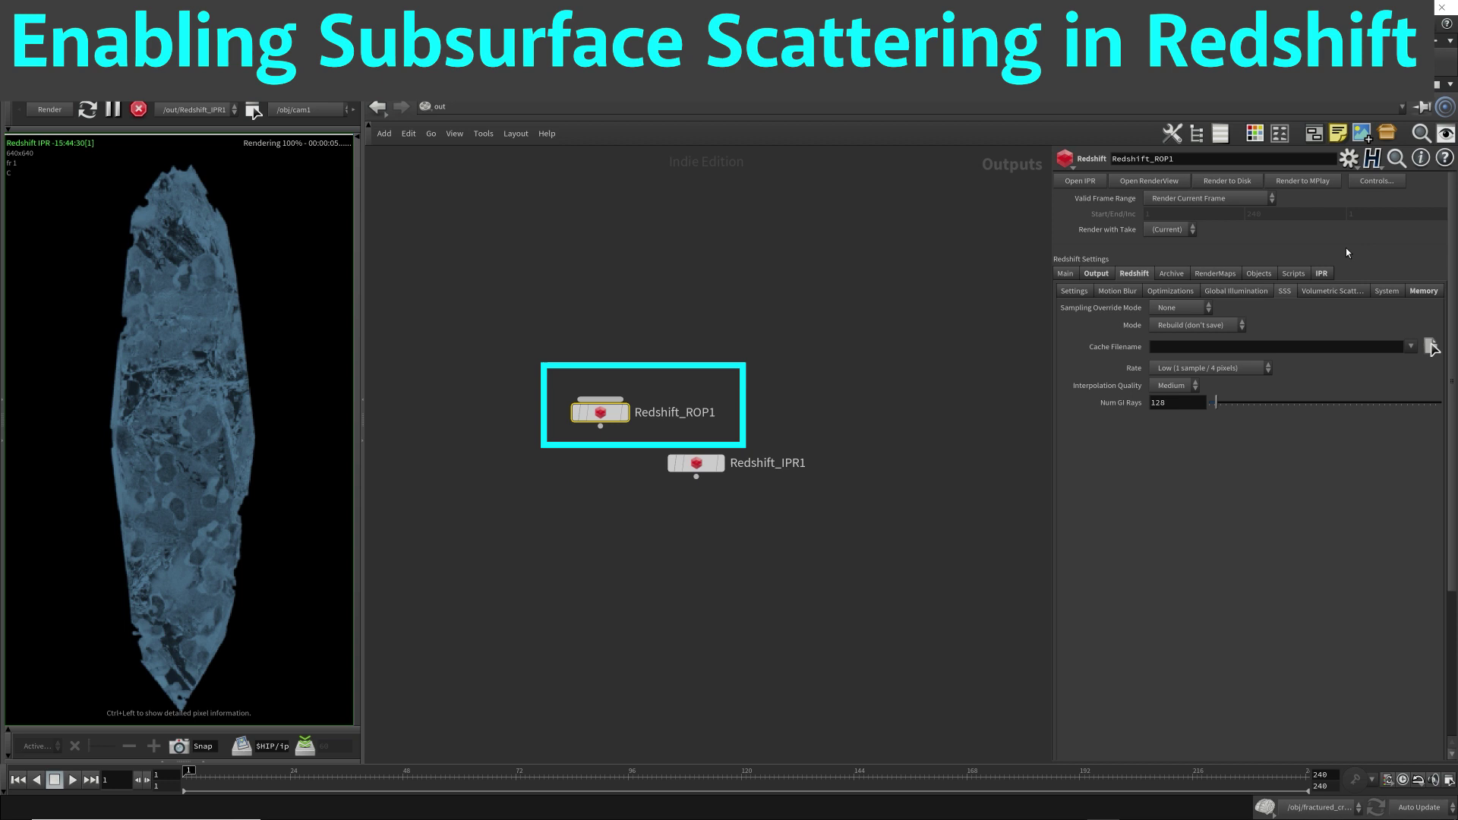
click(1132, 276)
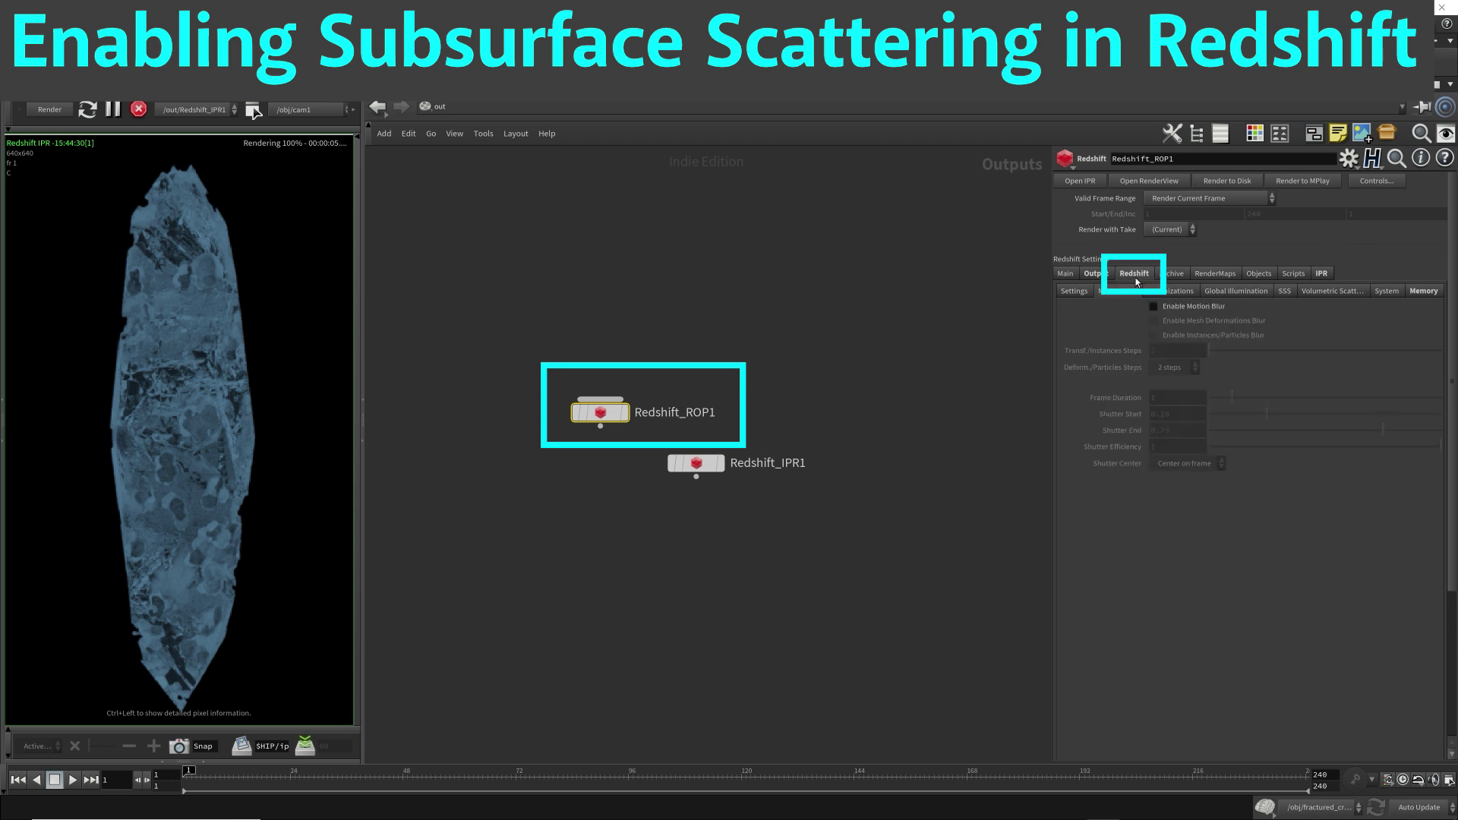
click(1290, 296)
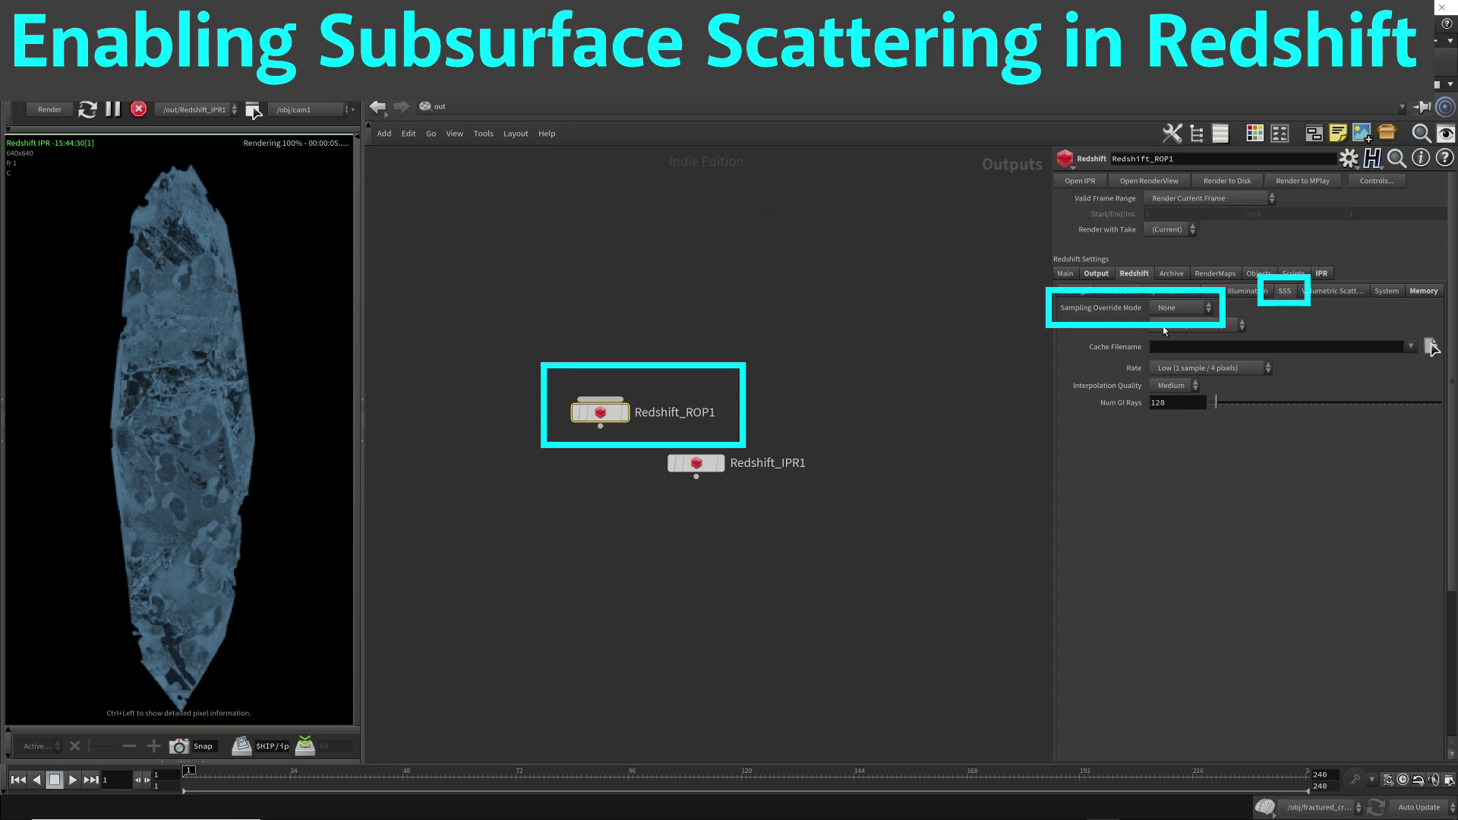
click(1176, 309)
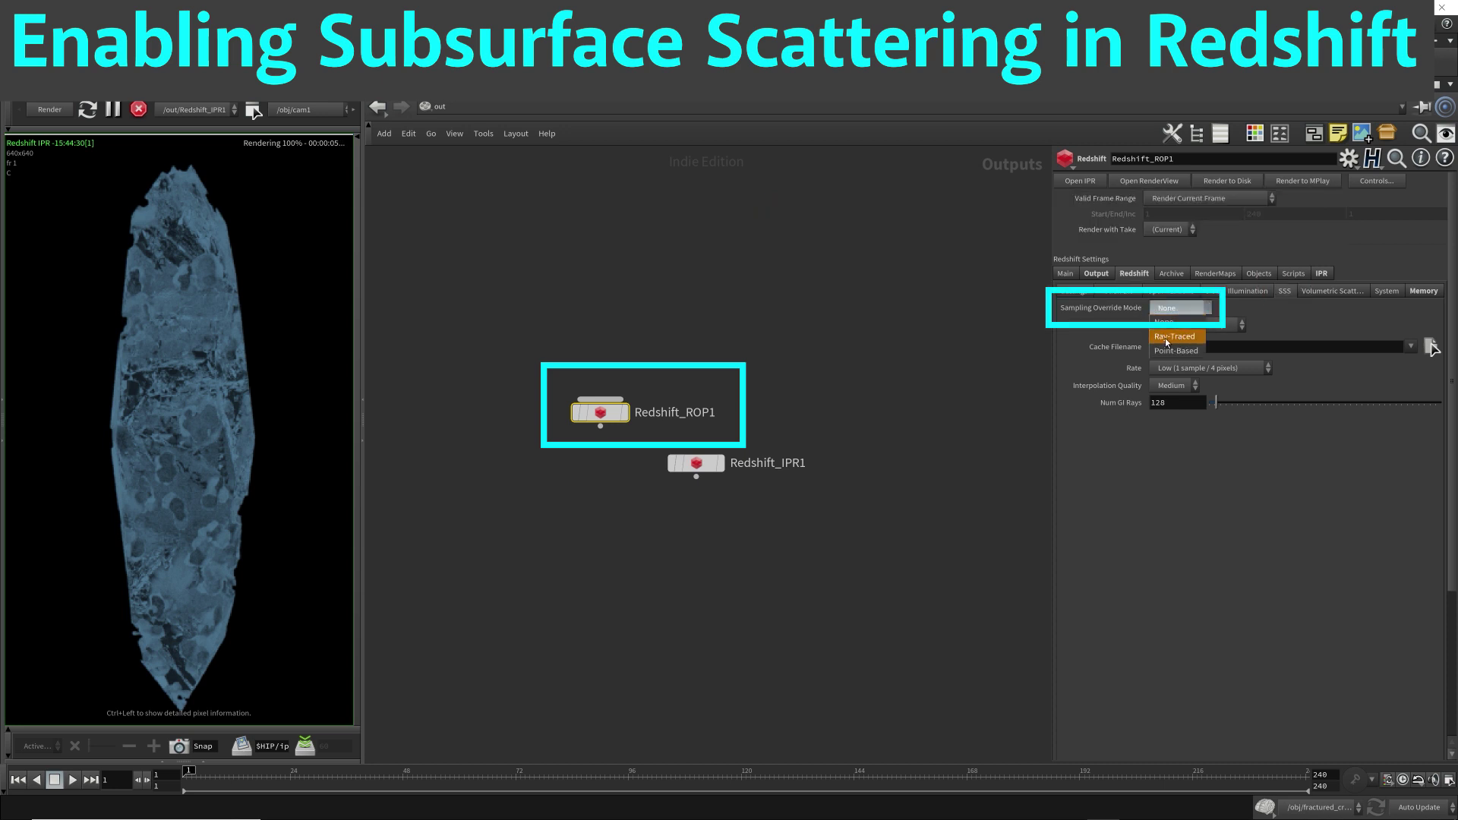
click(1182, 339)
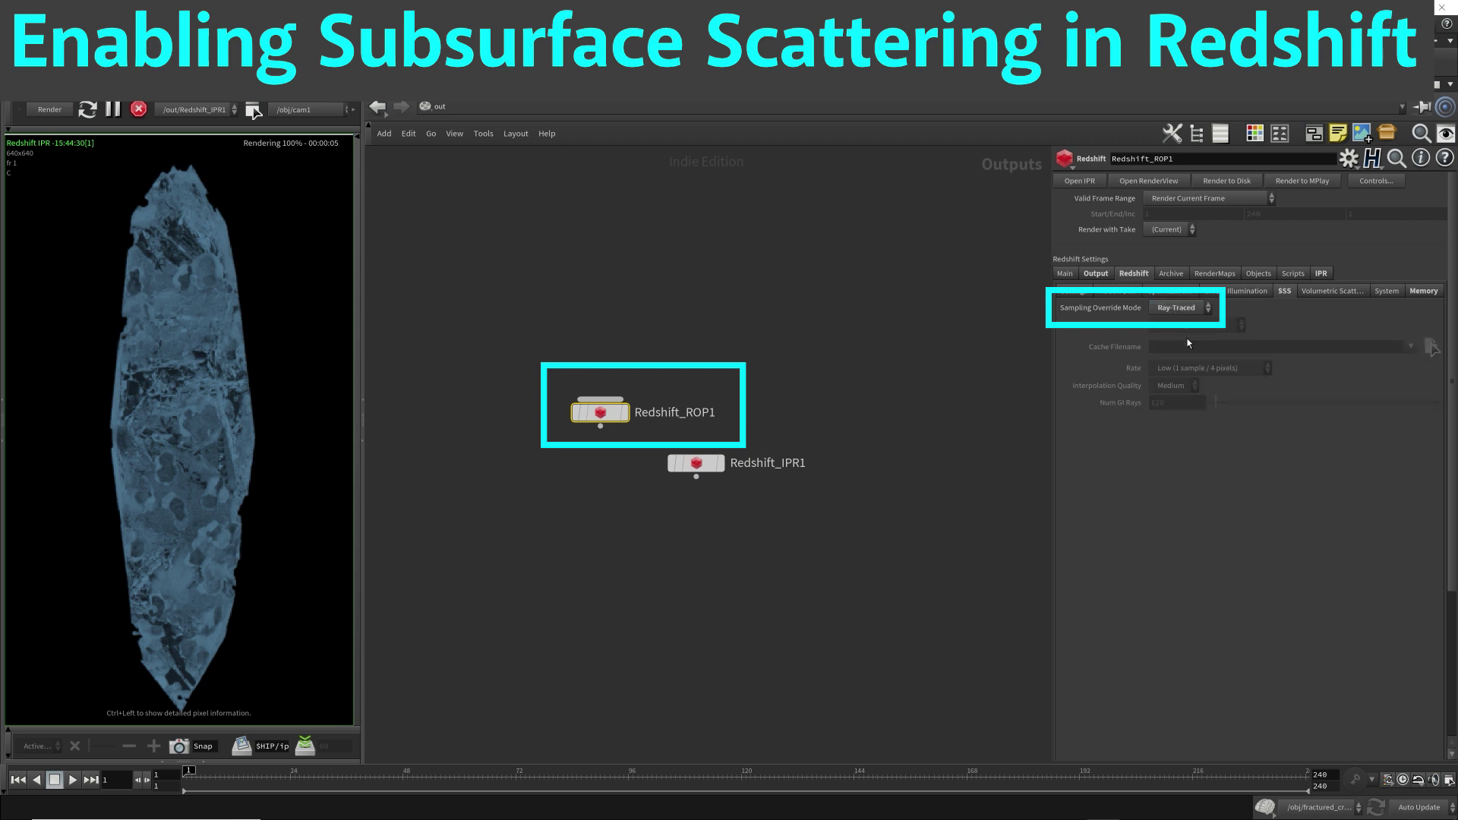
Restart the render and examine the crystal's circular patches up close.
click(65, 110)
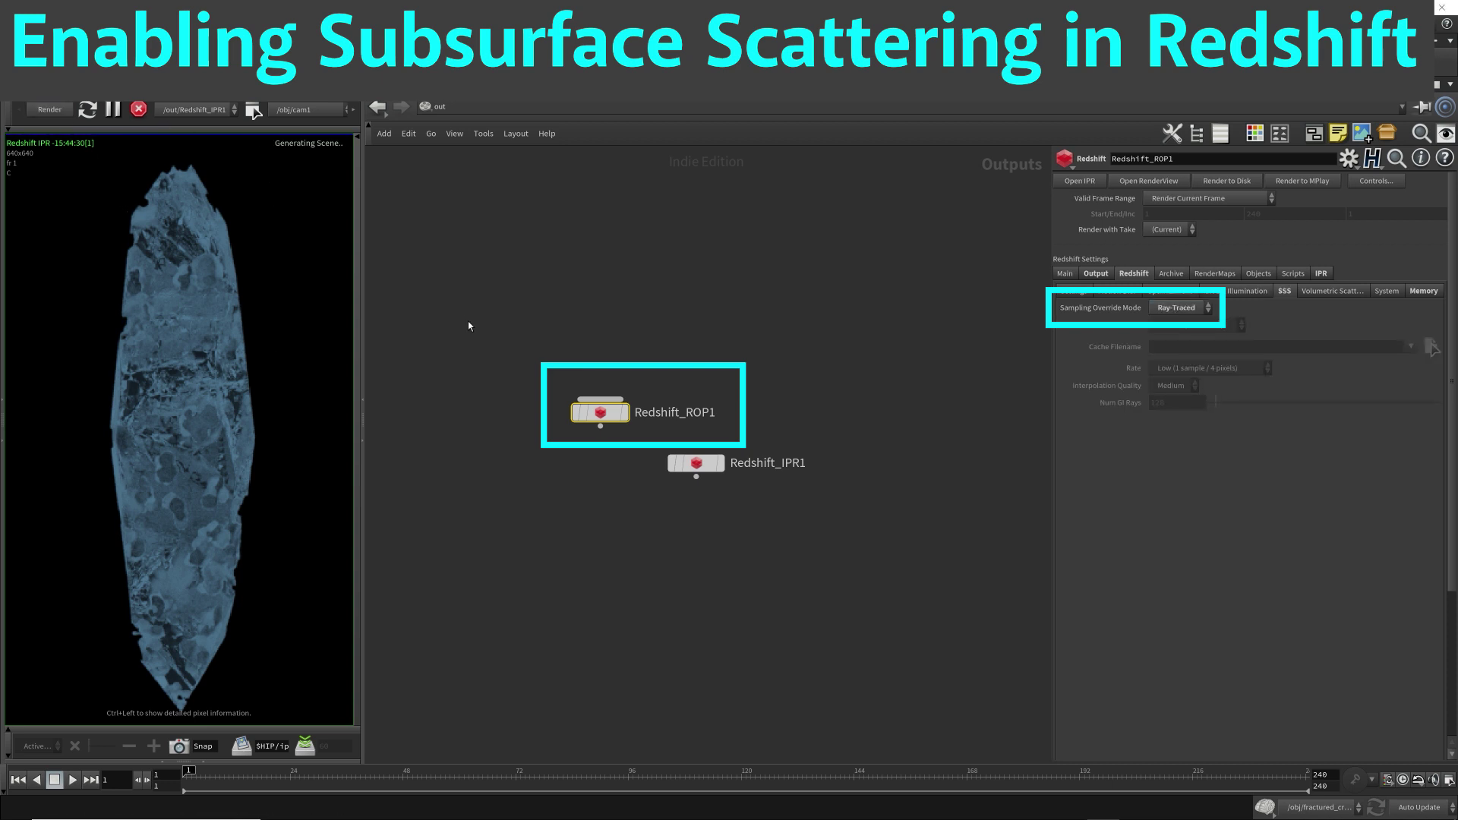
scroll(174, 246, up, 2)
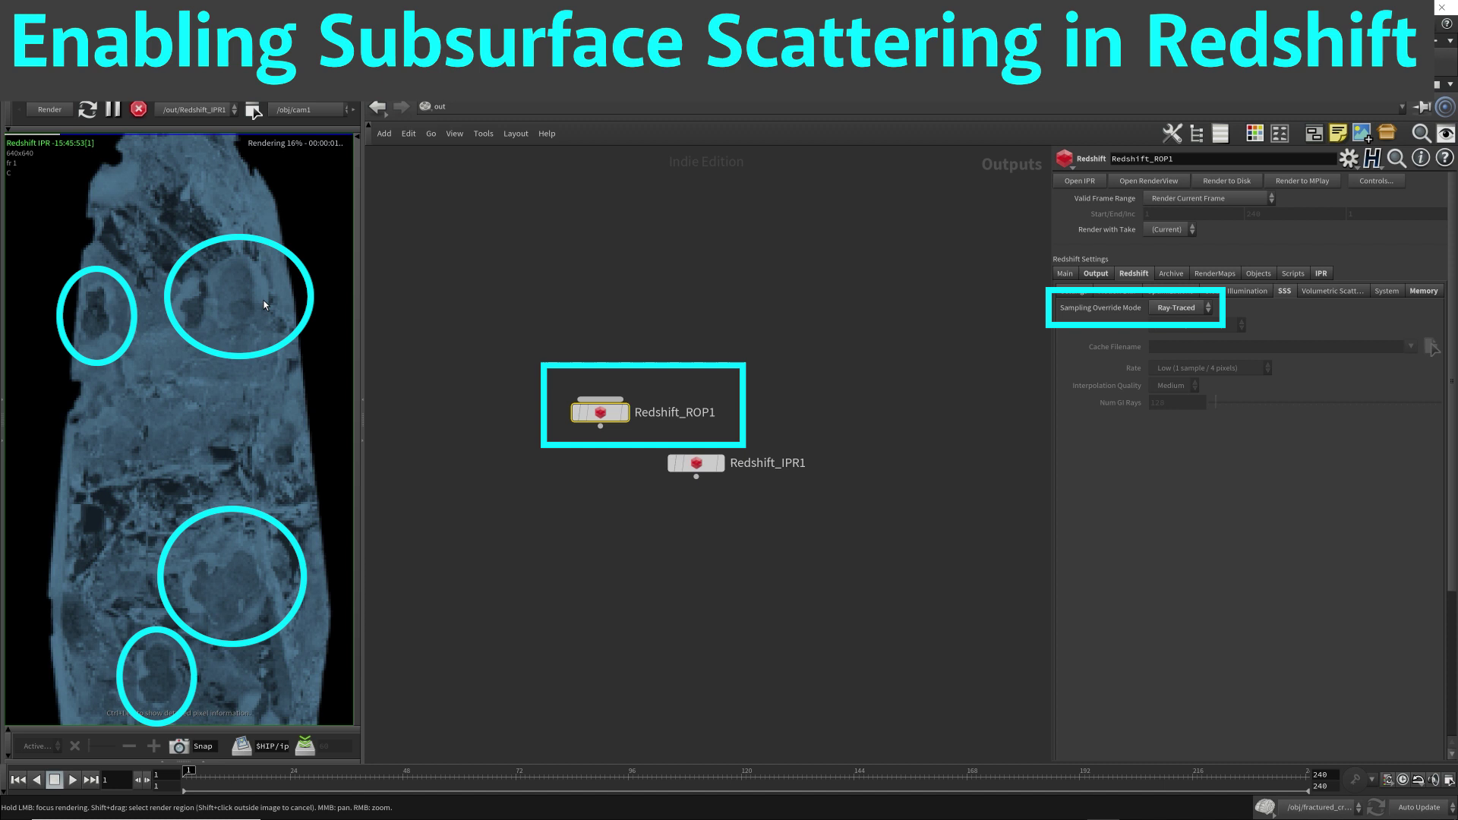
scroll(261, 294, down, 3)
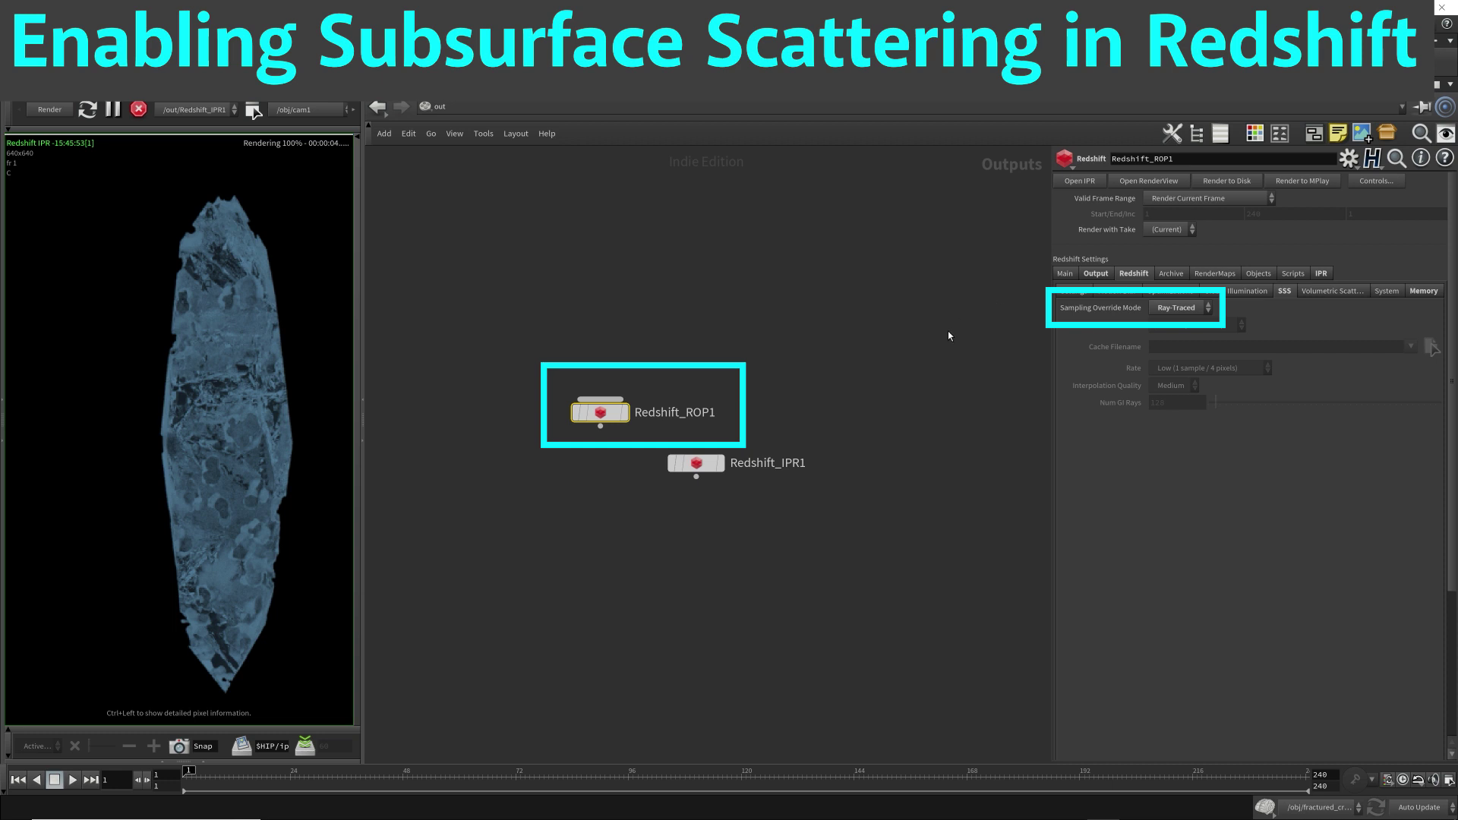
Return to the redshift_vopnet1 network inside RS_Crystal_Material and select glass_mat to view its parameters.
click(565, 112)
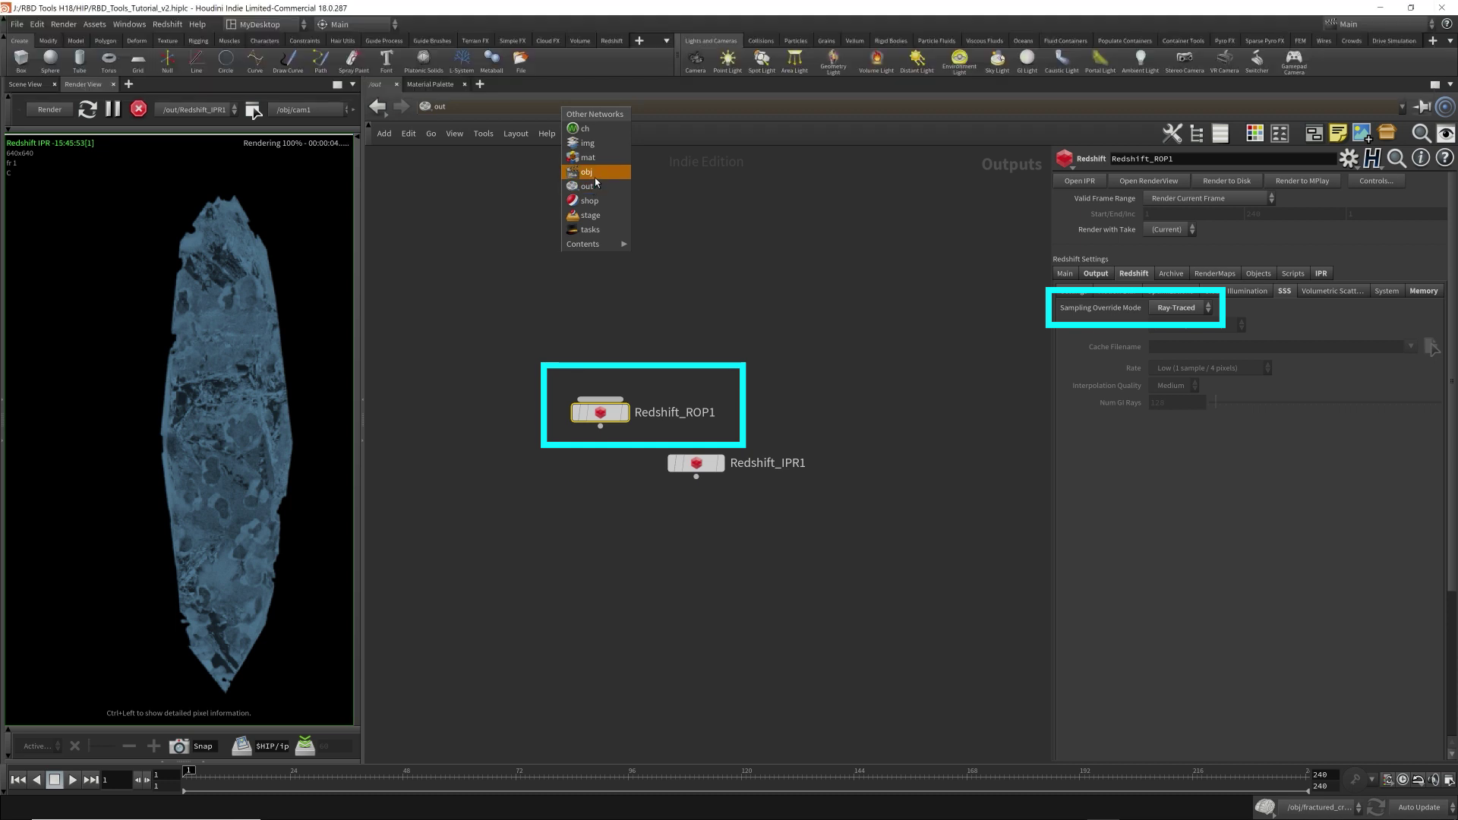
click(590, 201)
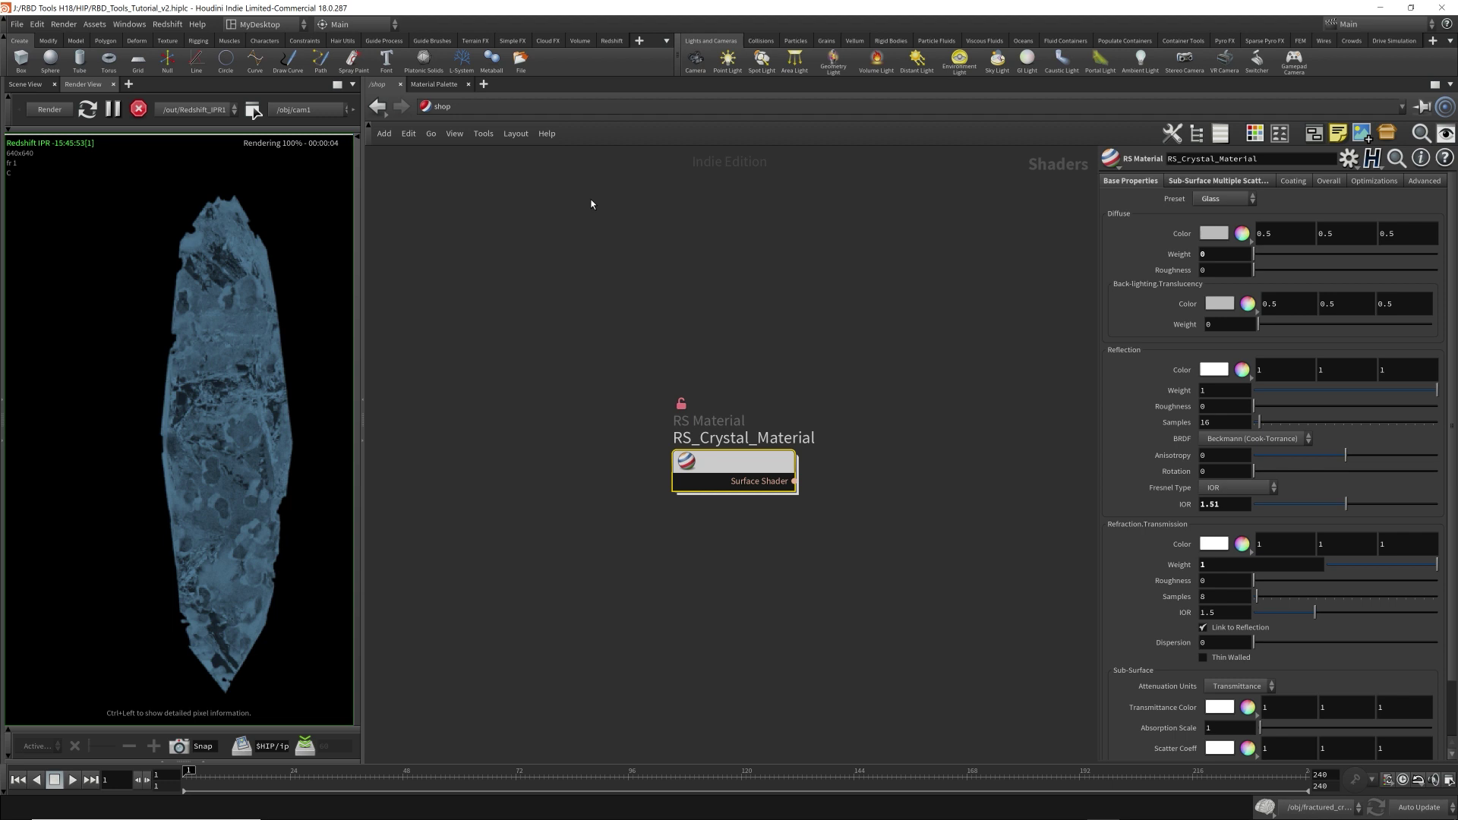
double_click(743, 475)
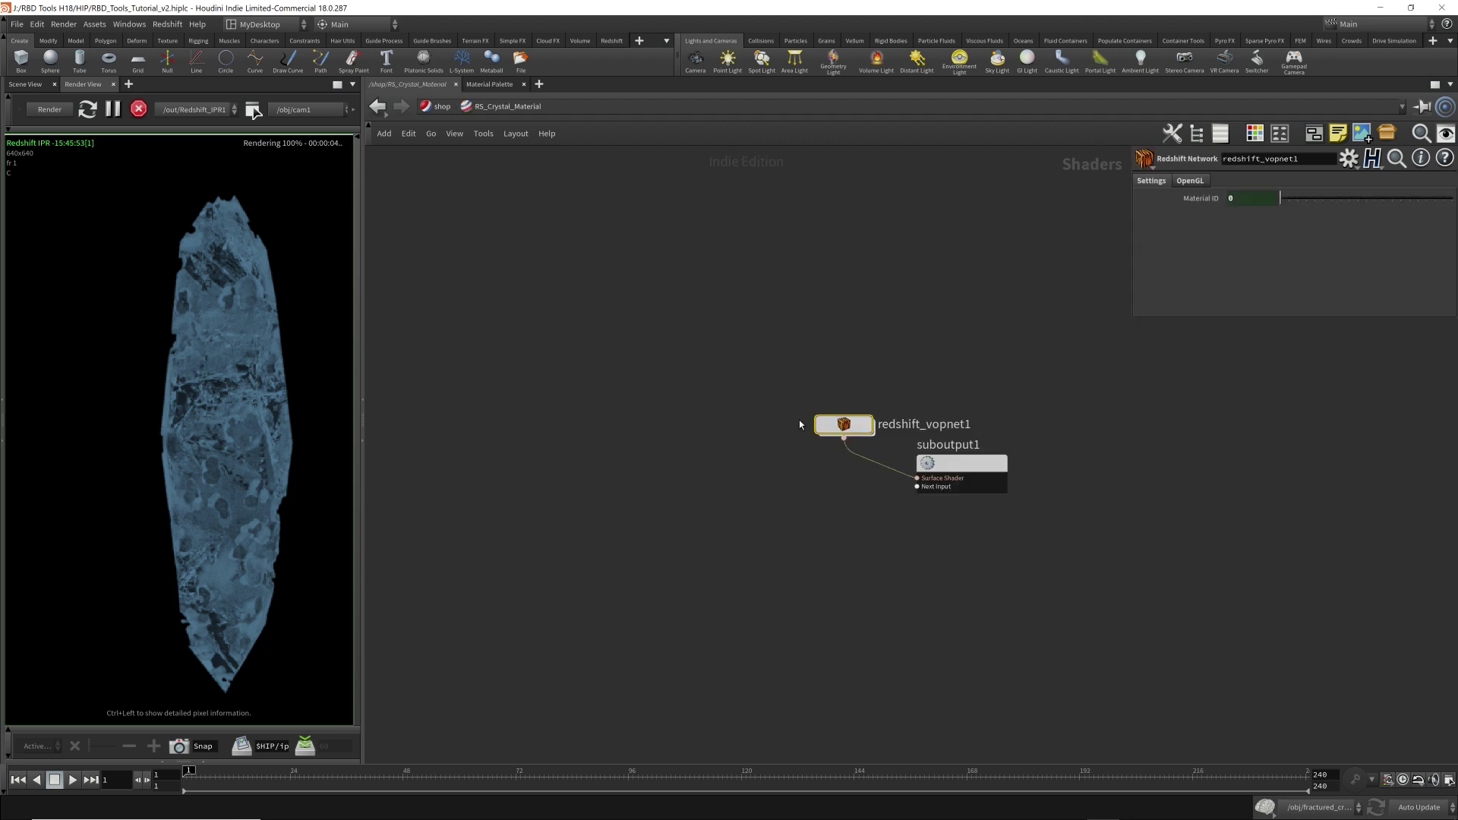
double_click(851, 425)
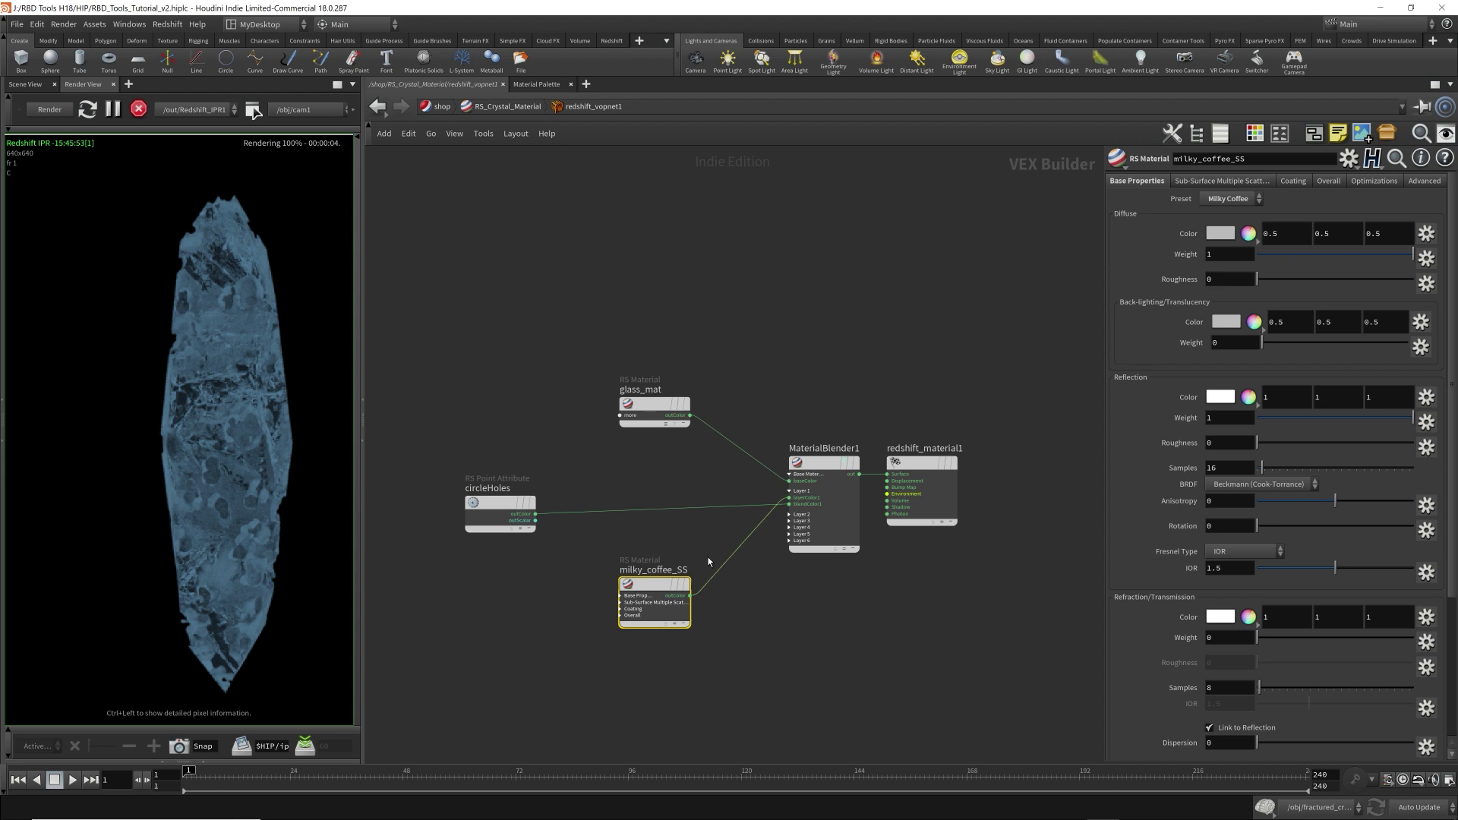
drag(647, 593, 646, 592)
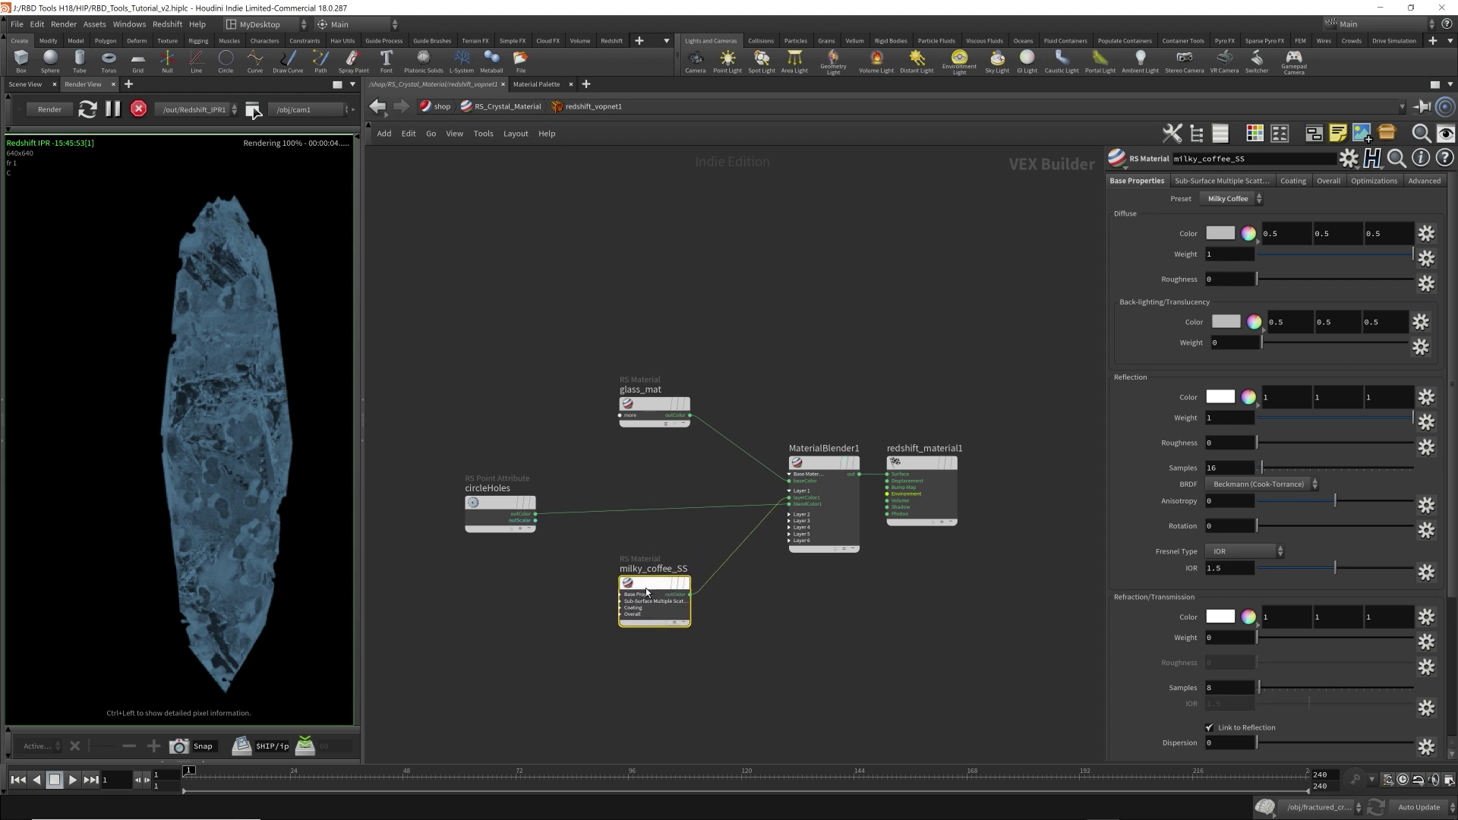
click(652, 405)
drag(568, 304, 726, 463)
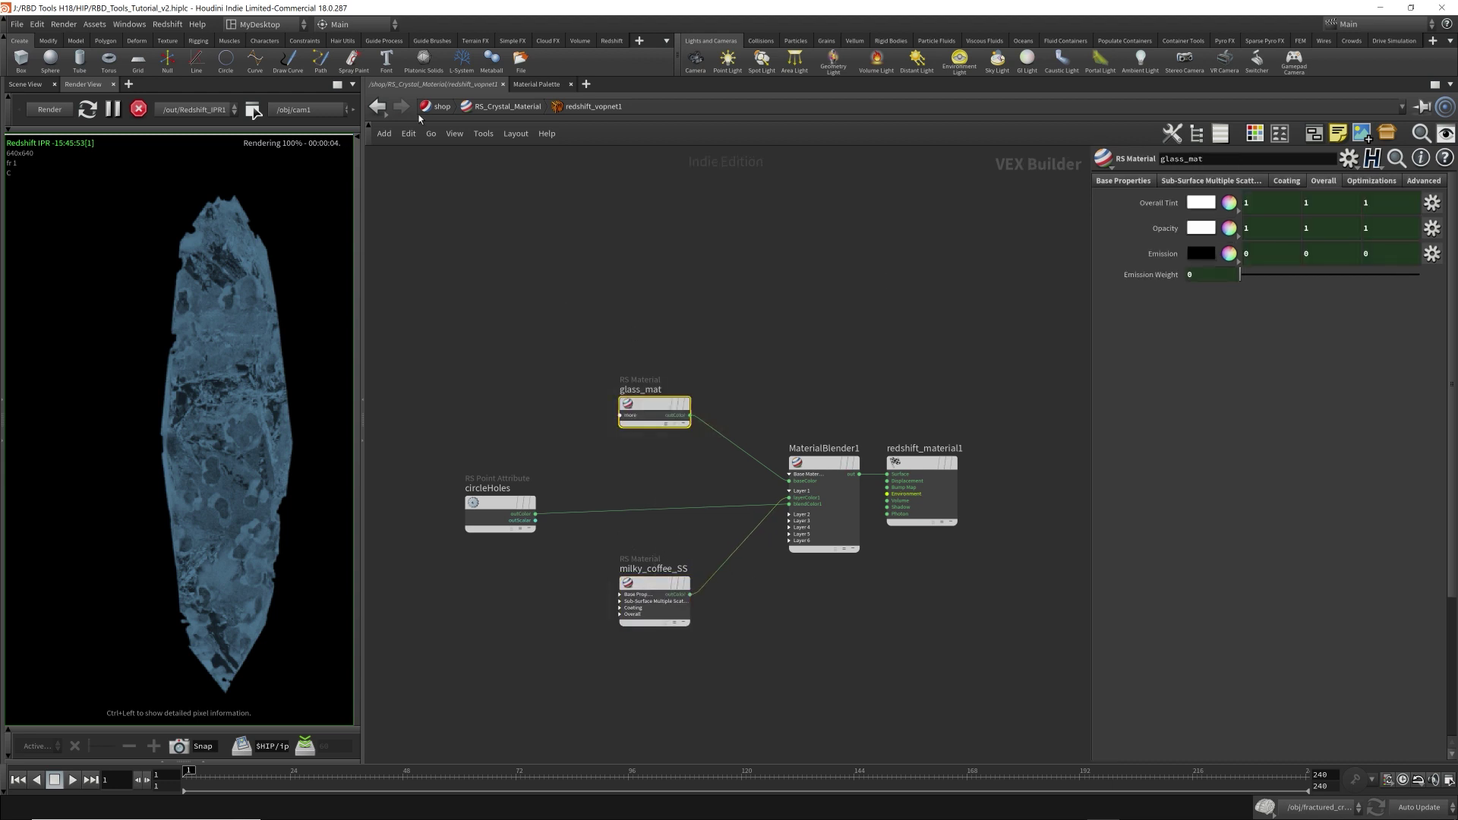
Compare the base properties of RS_Crystal_Material at shop level with those of glass_mat inside redshift_vopnet1.
click(507, 106)
drag(747, 340, 877, 472)
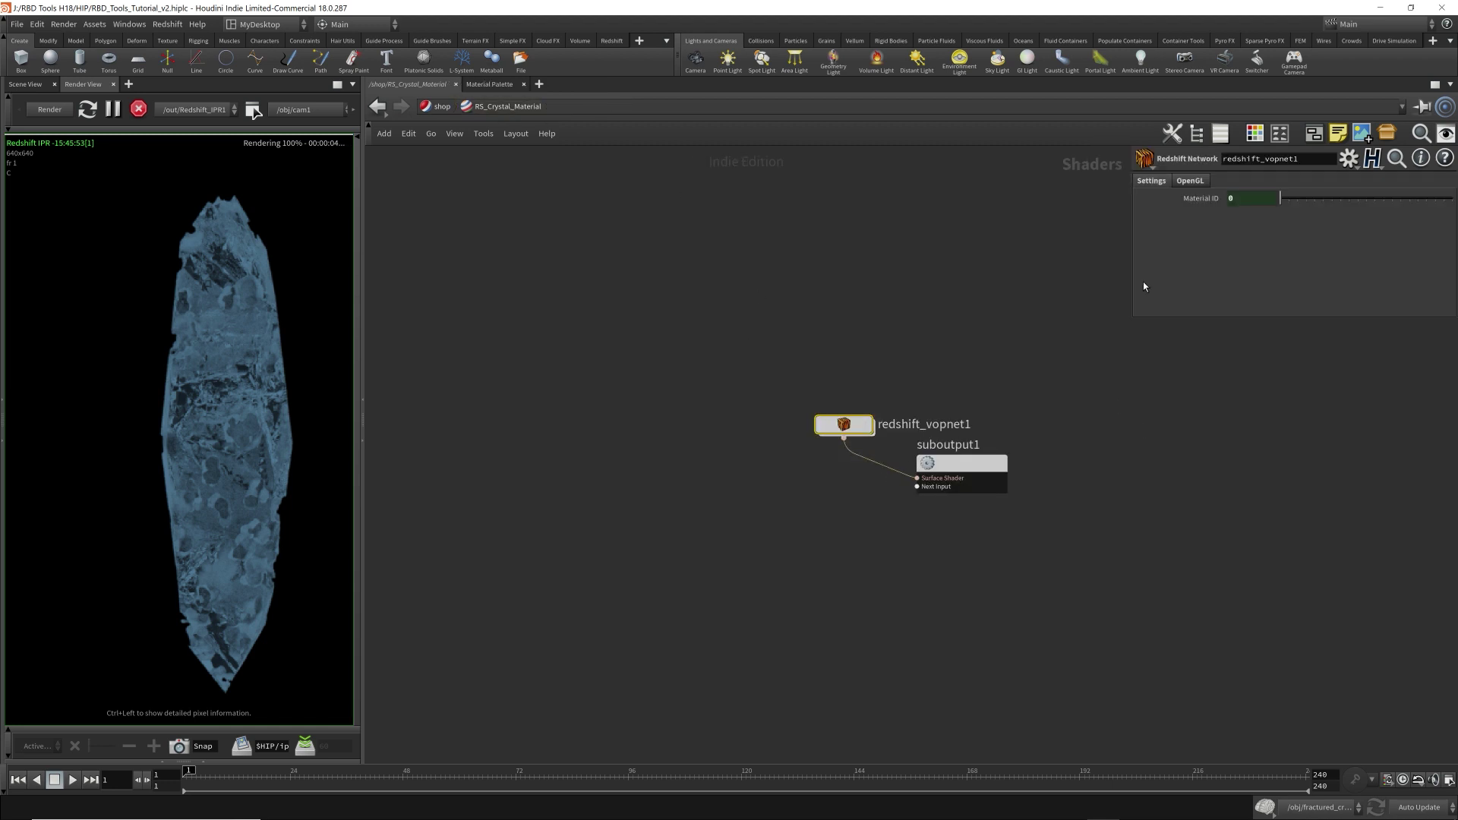
click(442, 108)
drag(600, 368, 863, 541)
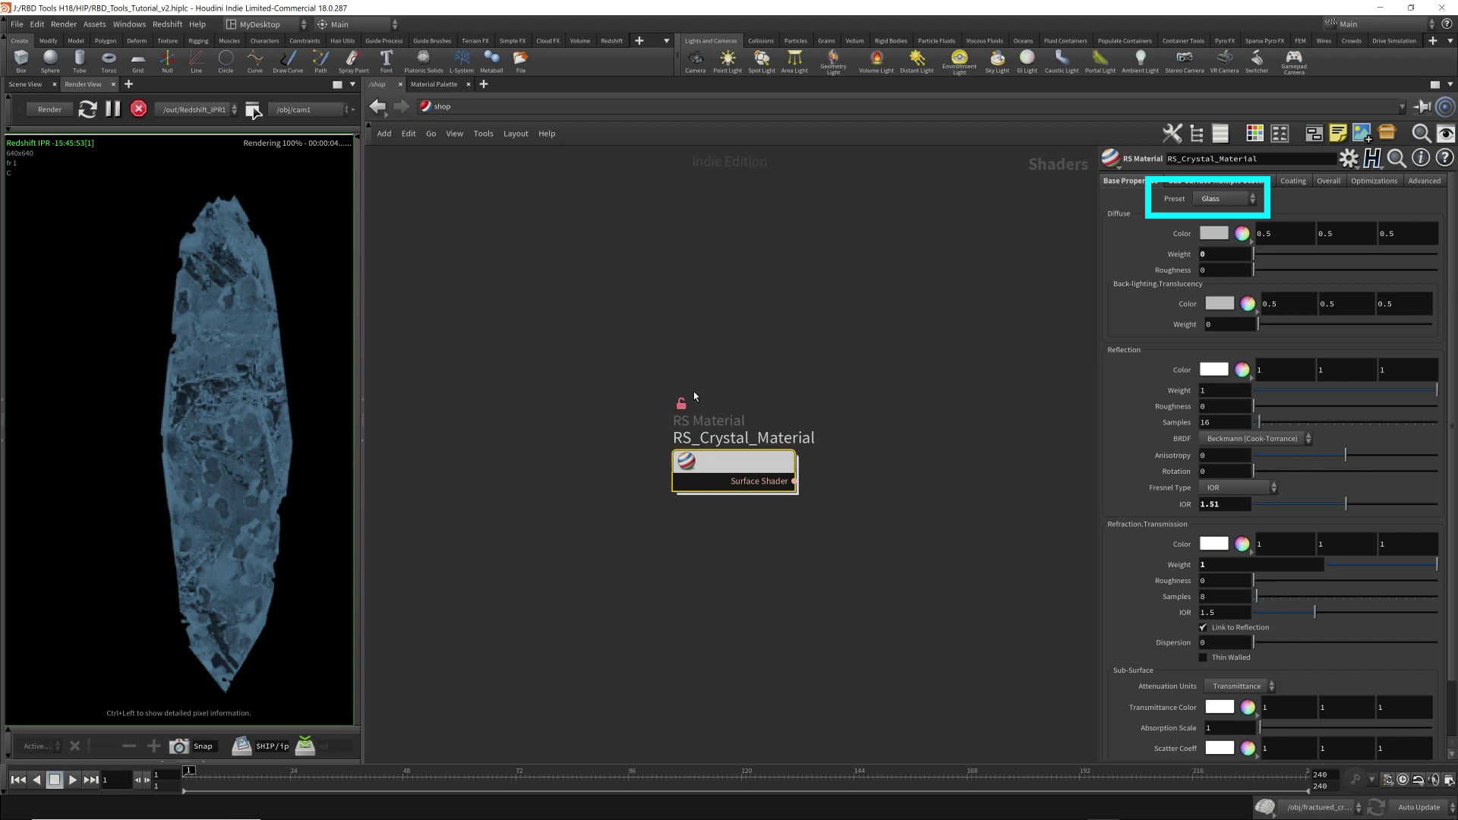
double_click(731, 467)
double_click(836, 426)
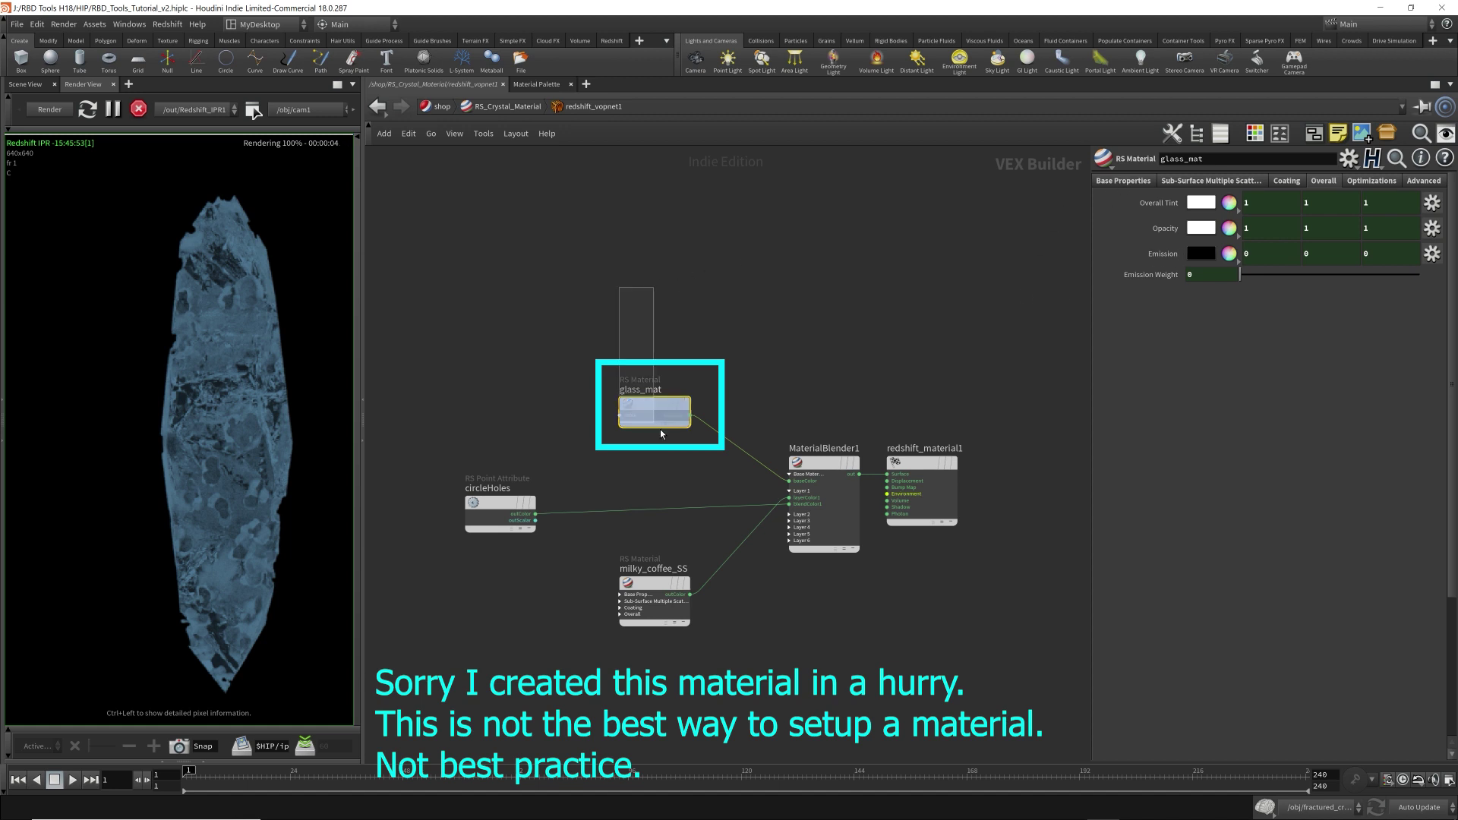
click(1124, 182)
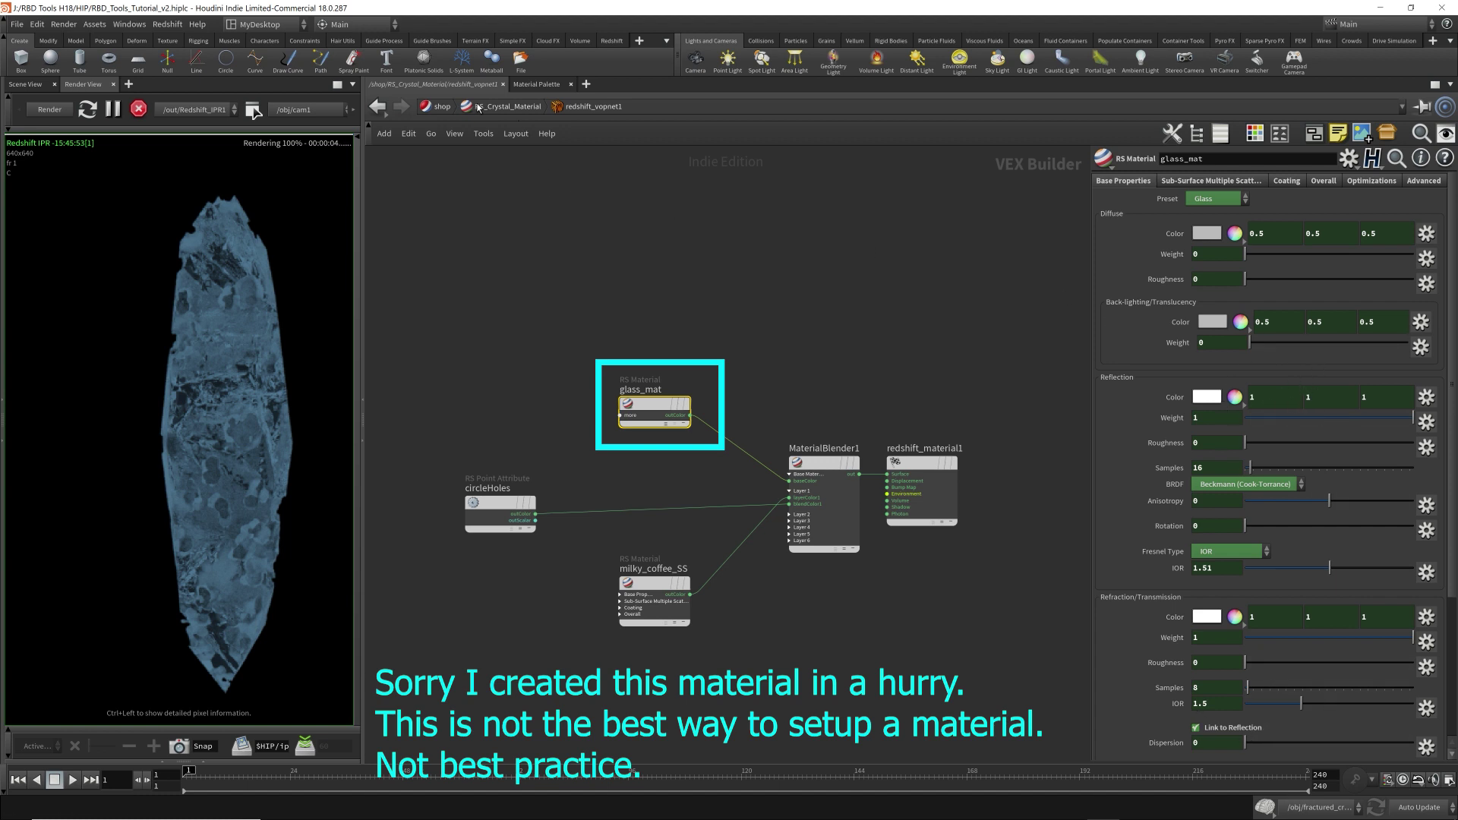
Return to shop level and check the refraction weight of RS_Crystal_Material.
click(440, 107)
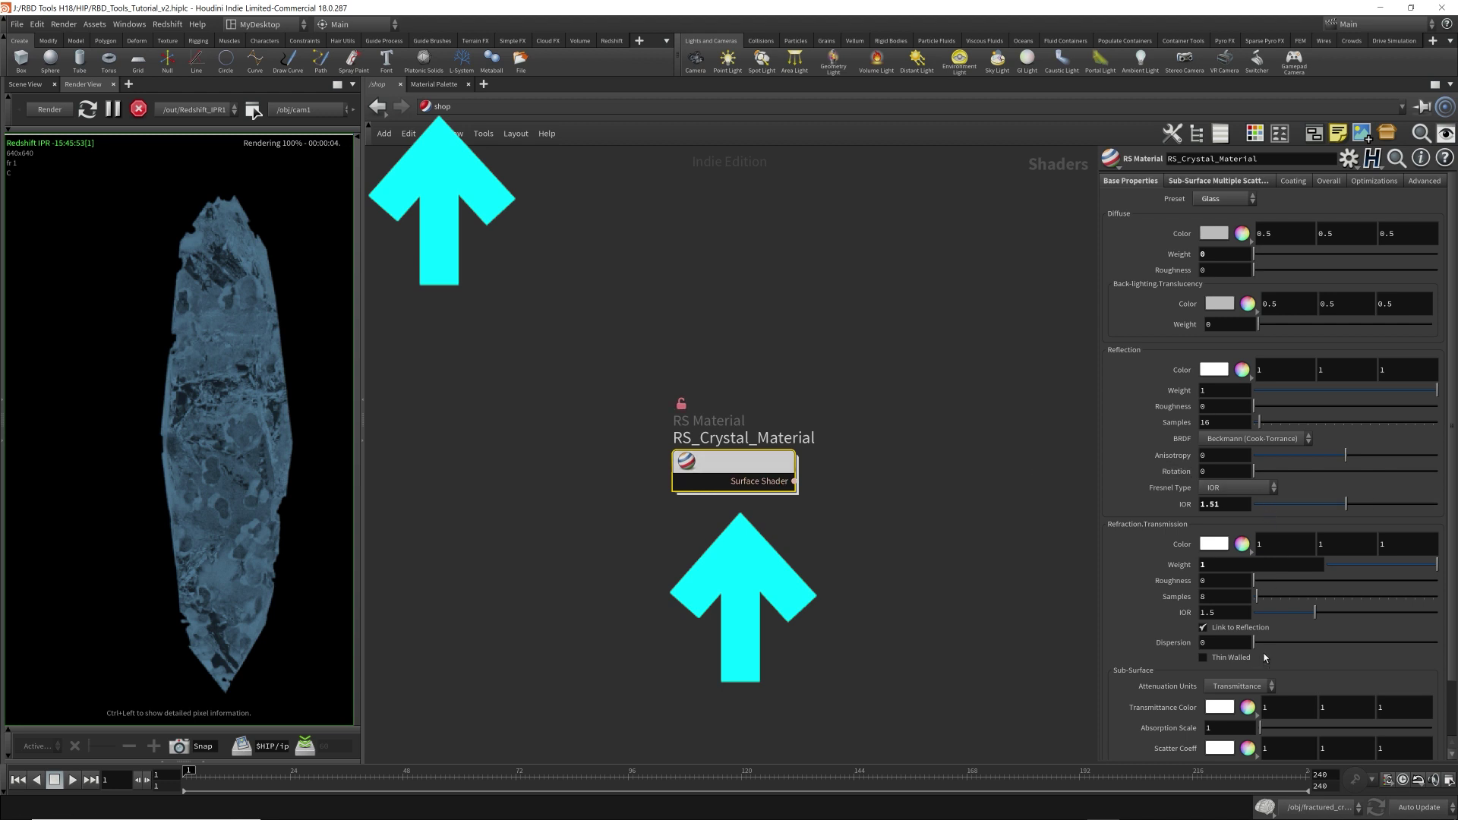
scroll(1265, 657, down, 2)
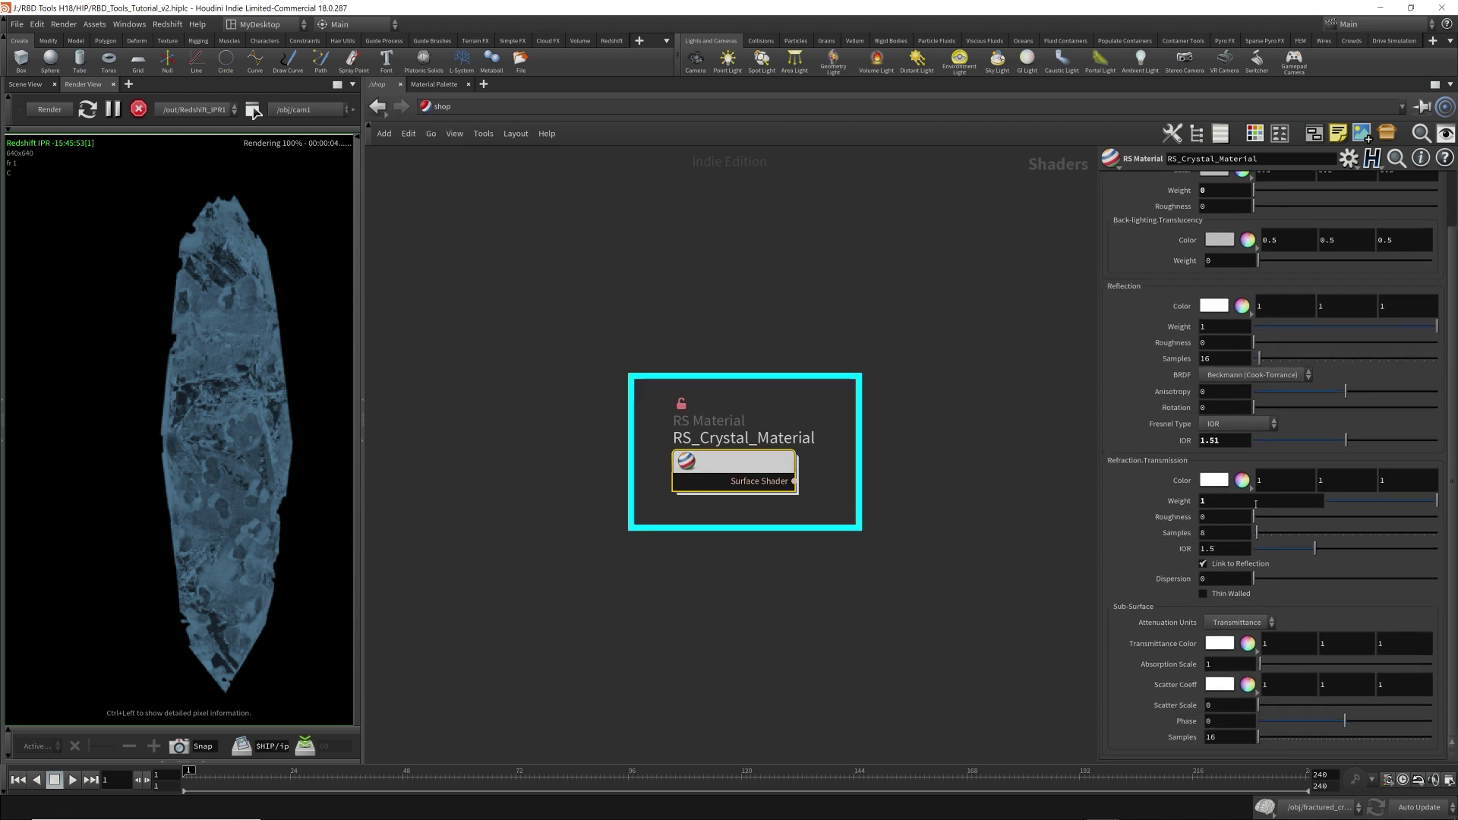
drag(1256, 504, 1182, 517)
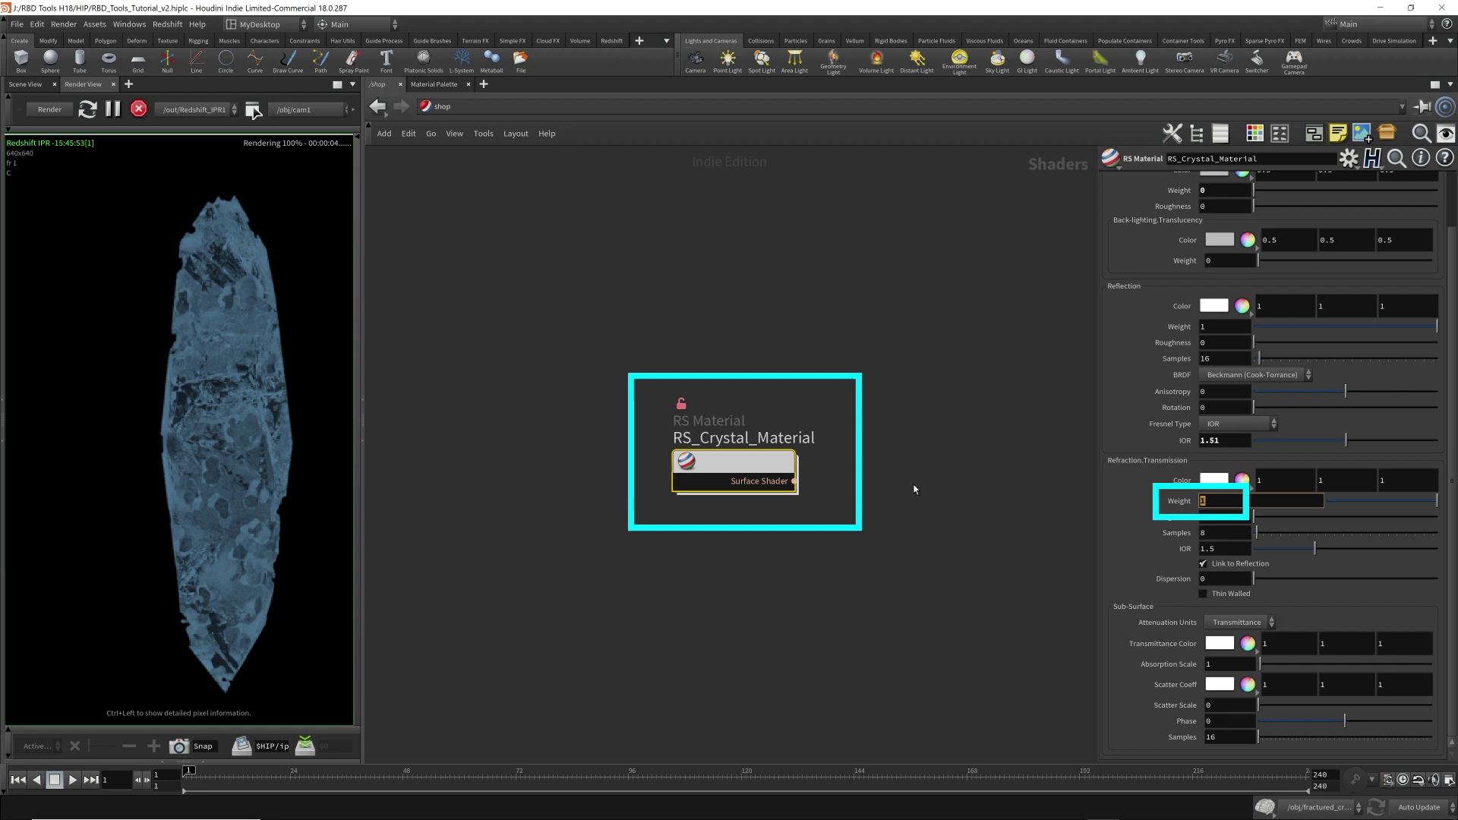
click(962, 419)
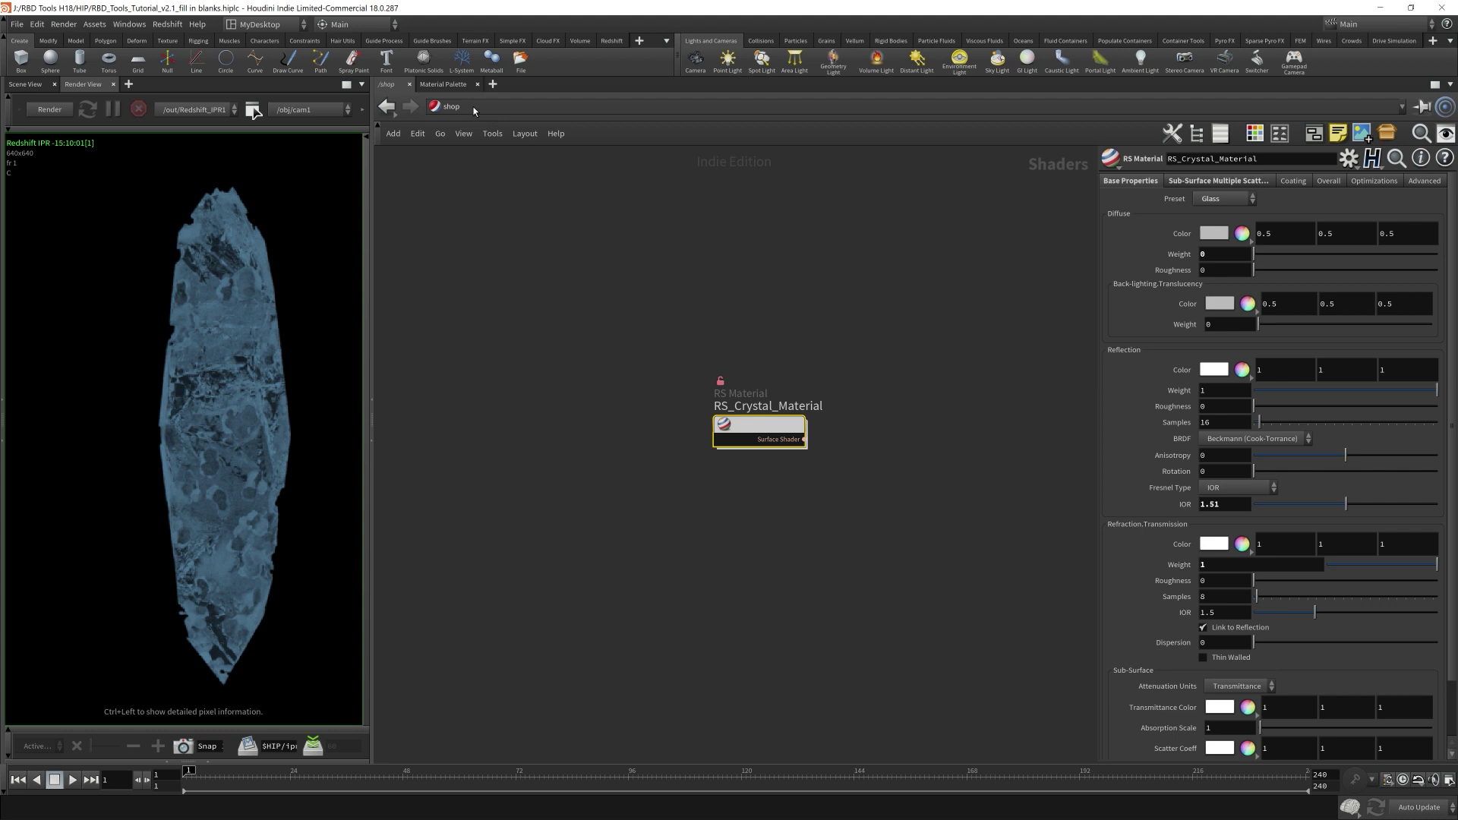
Go to the object level, enter the fractured_crystal geometry network and bring up the 3D scene view.
click(474, 111)
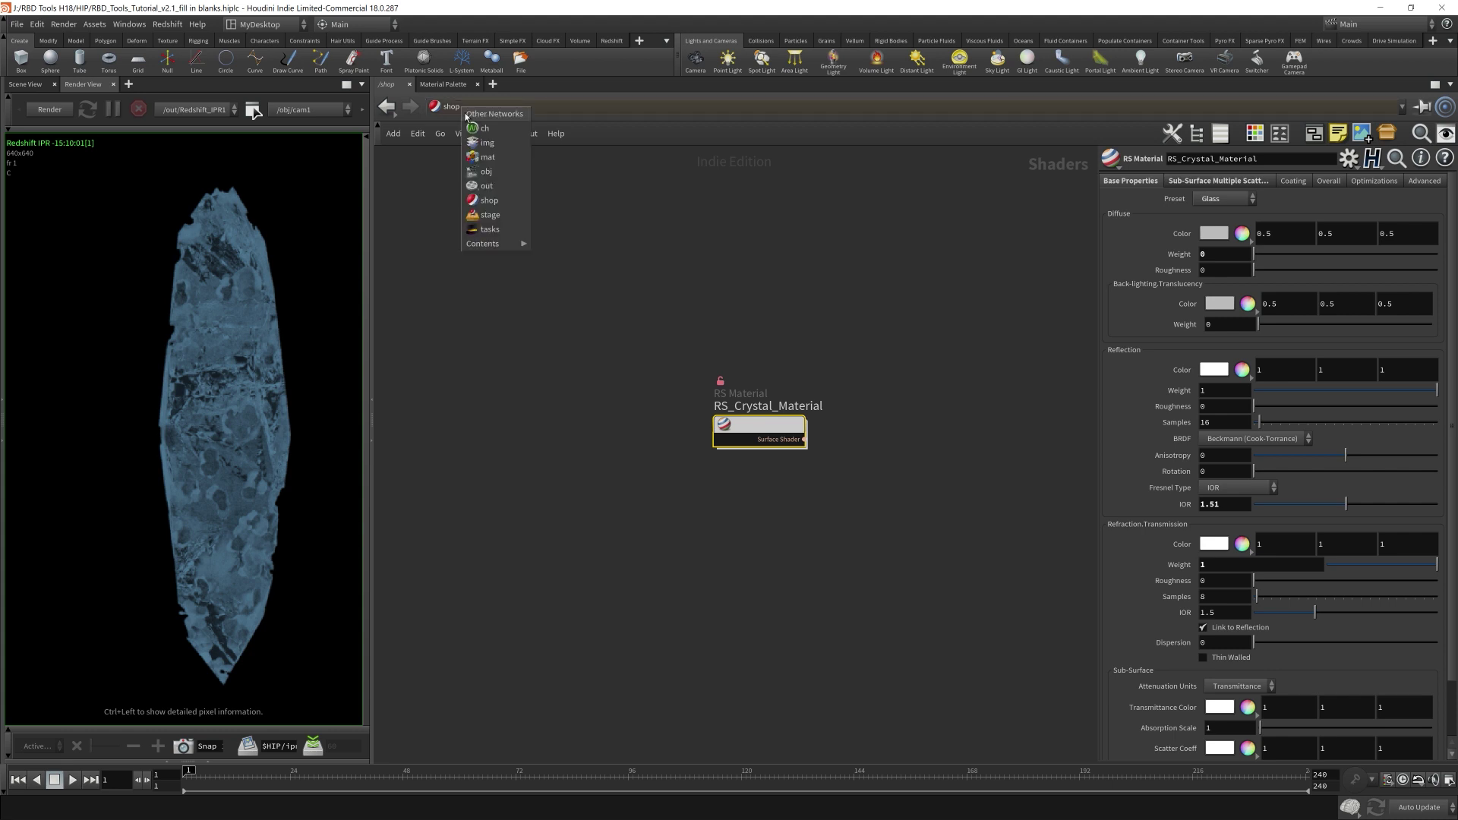
click(492, 175)
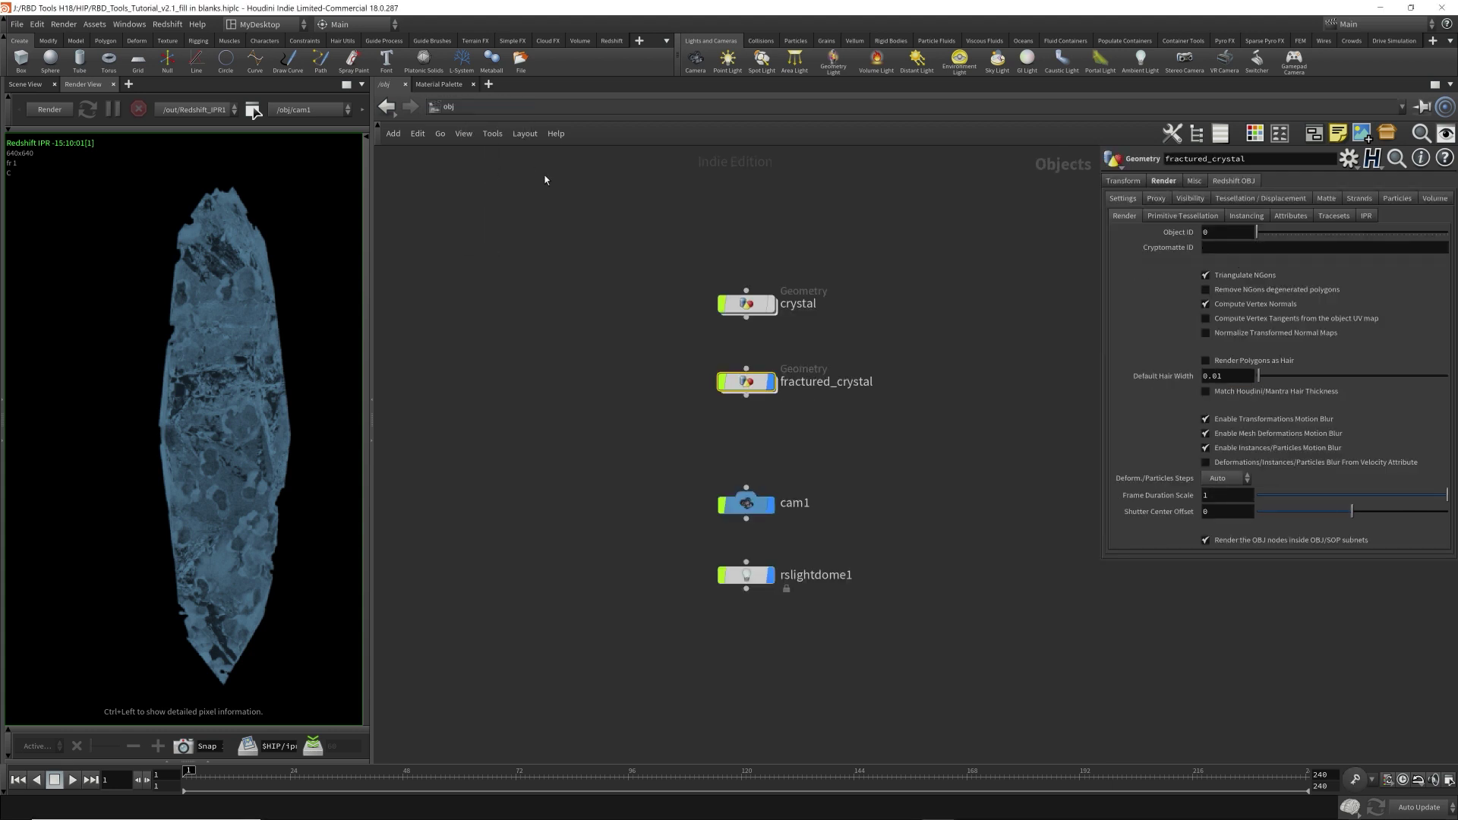
double_click(748, 382)
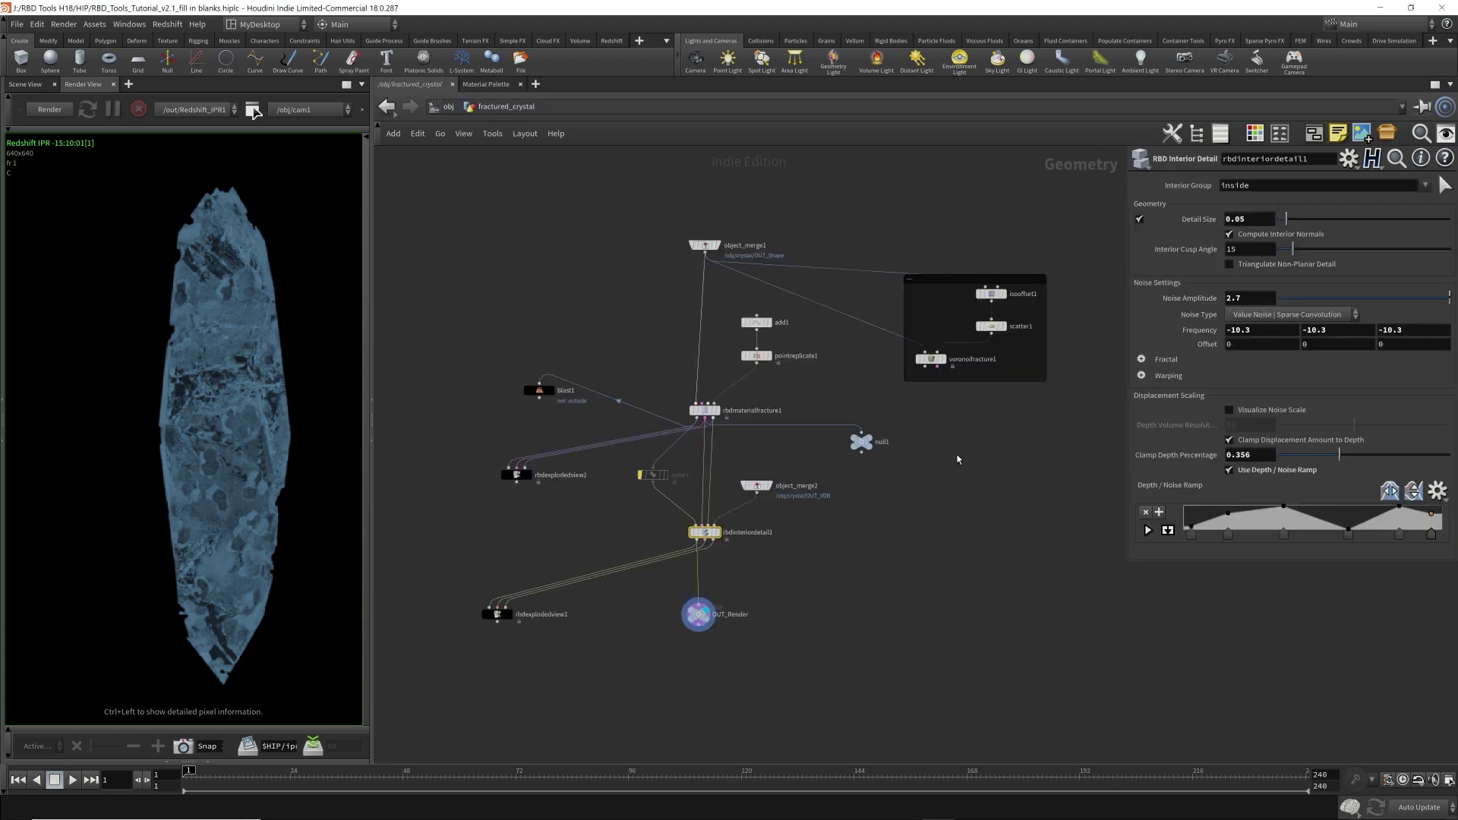
click(31, 85)
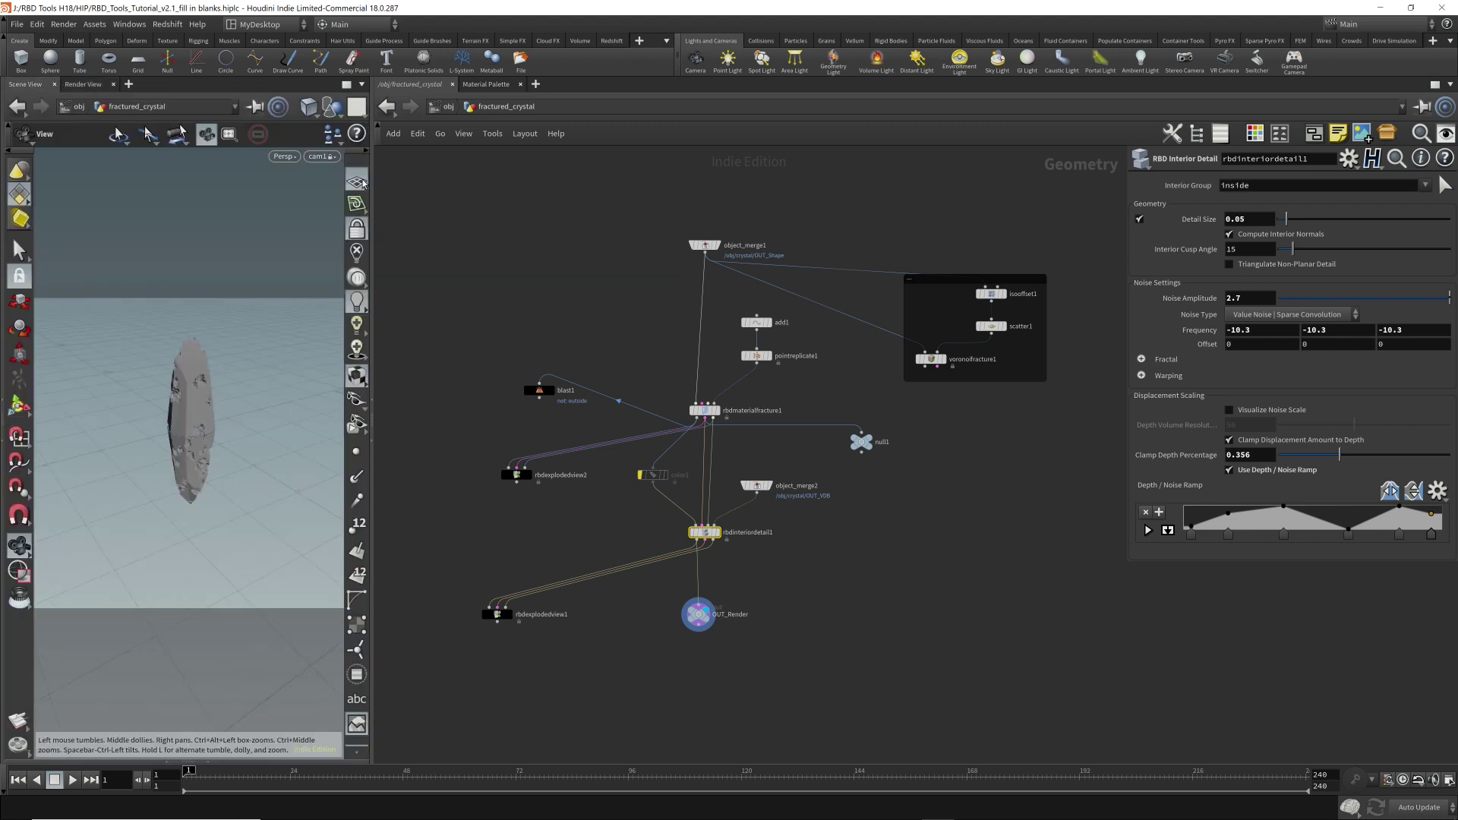
Insert an RBD Bullet Solver between rbdinteriordetail1 and OUT_Render, wiring the three rbdinteriordetail1 outputs into its first three inputs.
middle_drag(839, 619, 846, 498)
scroll(723, 486, up, 5)
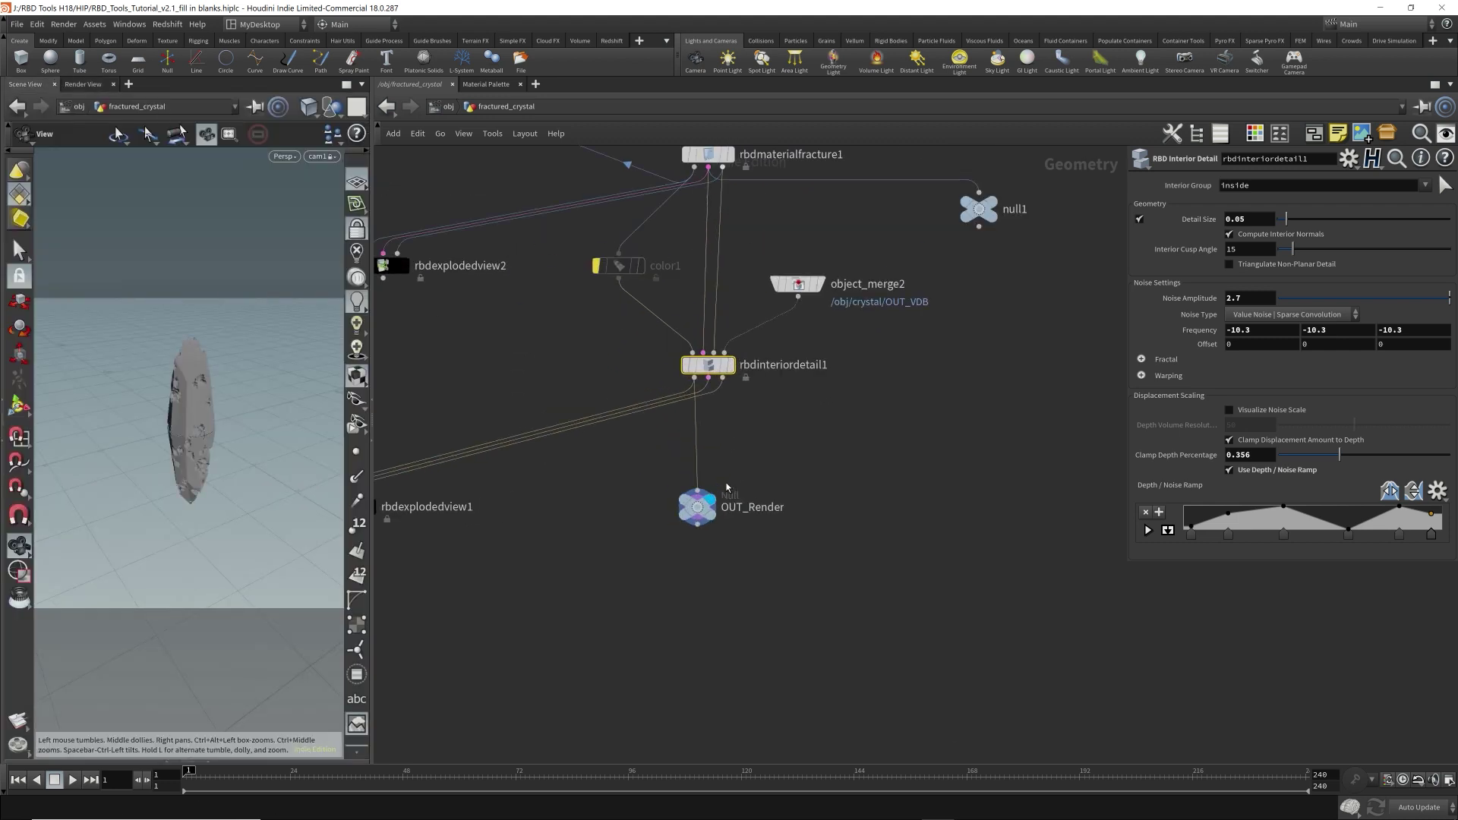
drag(714, 524, 730, 710)
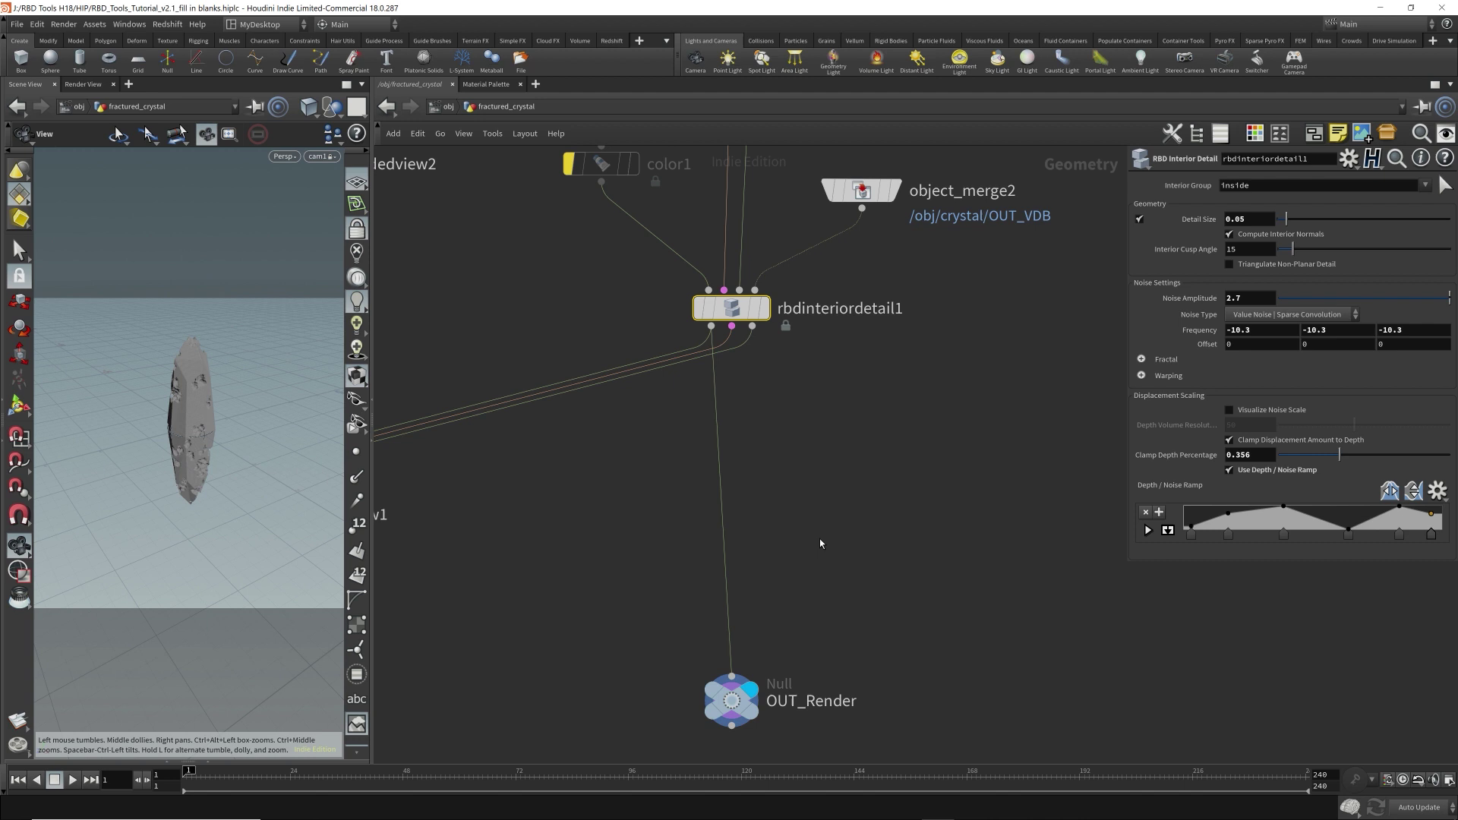
key(Tab)
text(rbd)
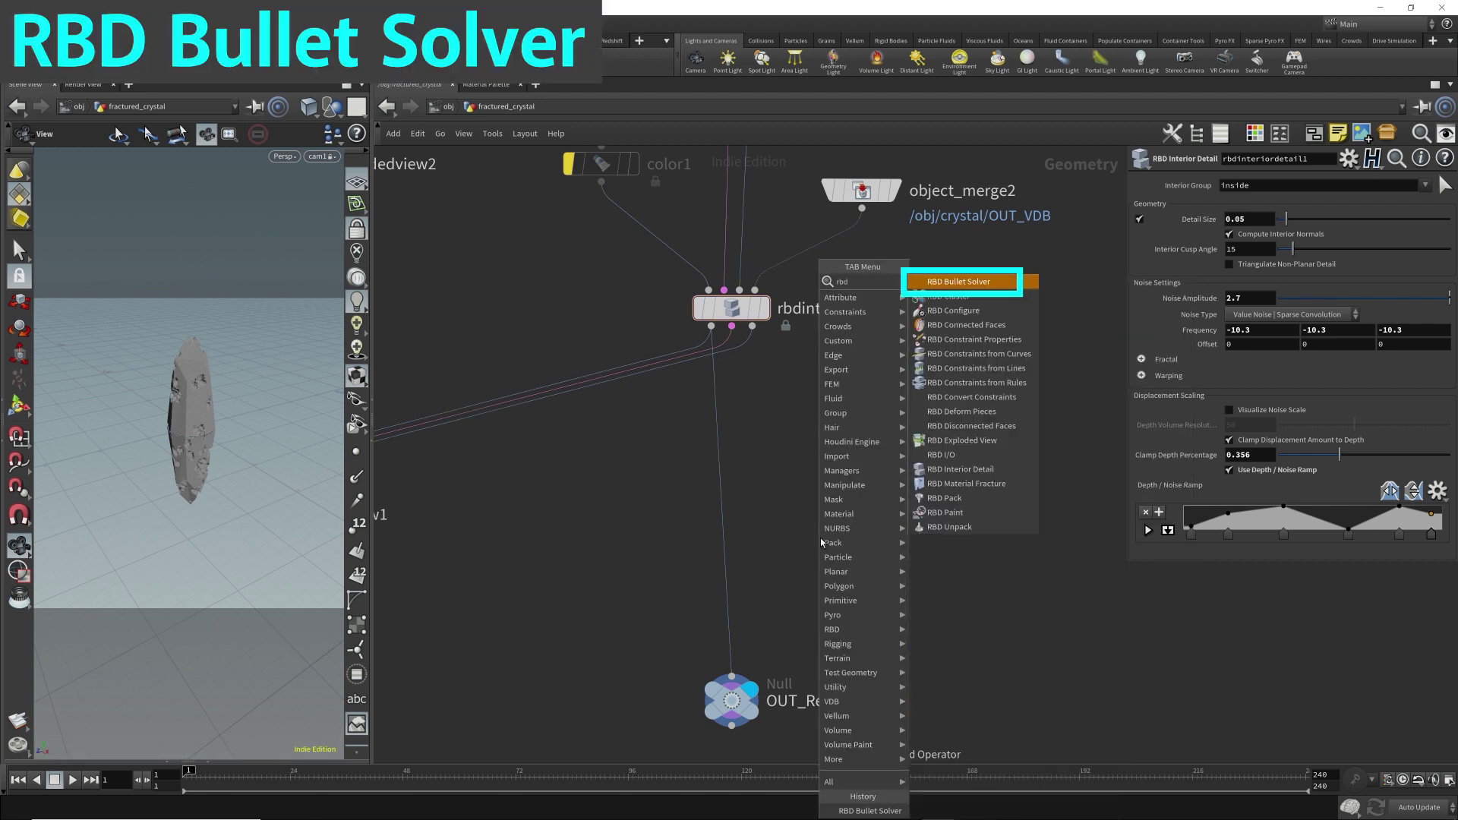
click(980, 286)
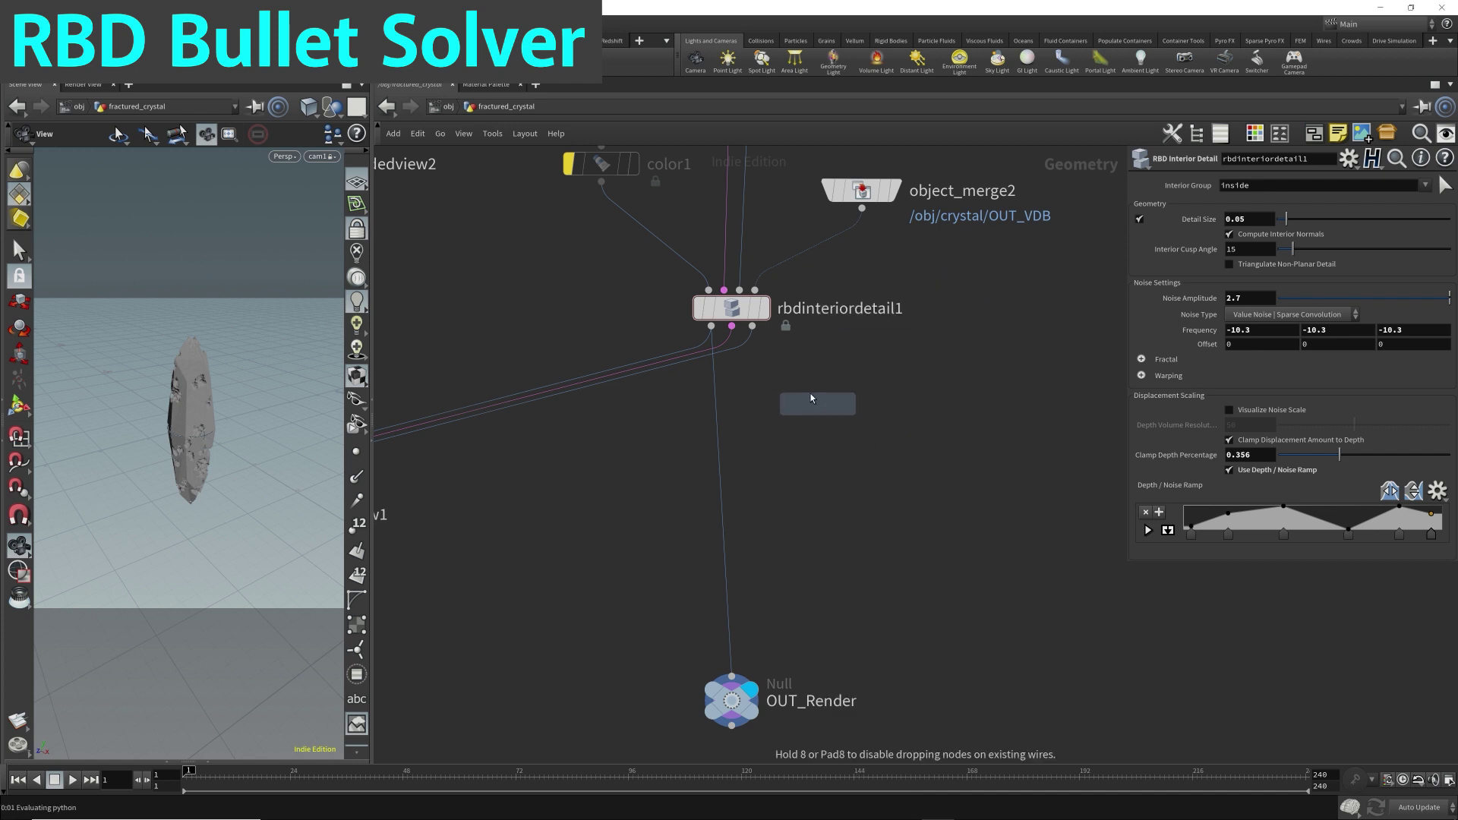
click(723, 341)
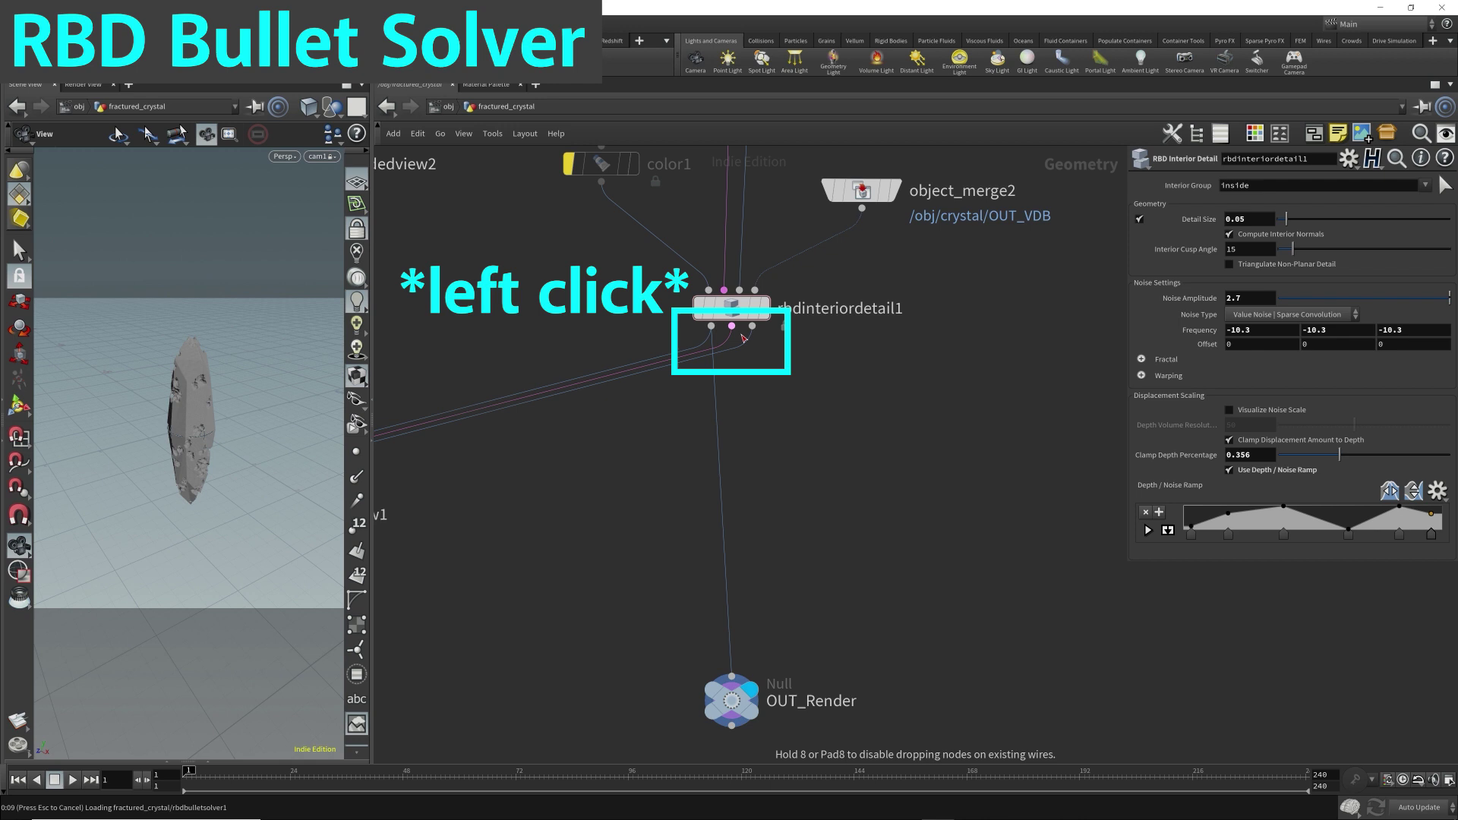
click(741, 388)
drag(740, 391, 750, 477)
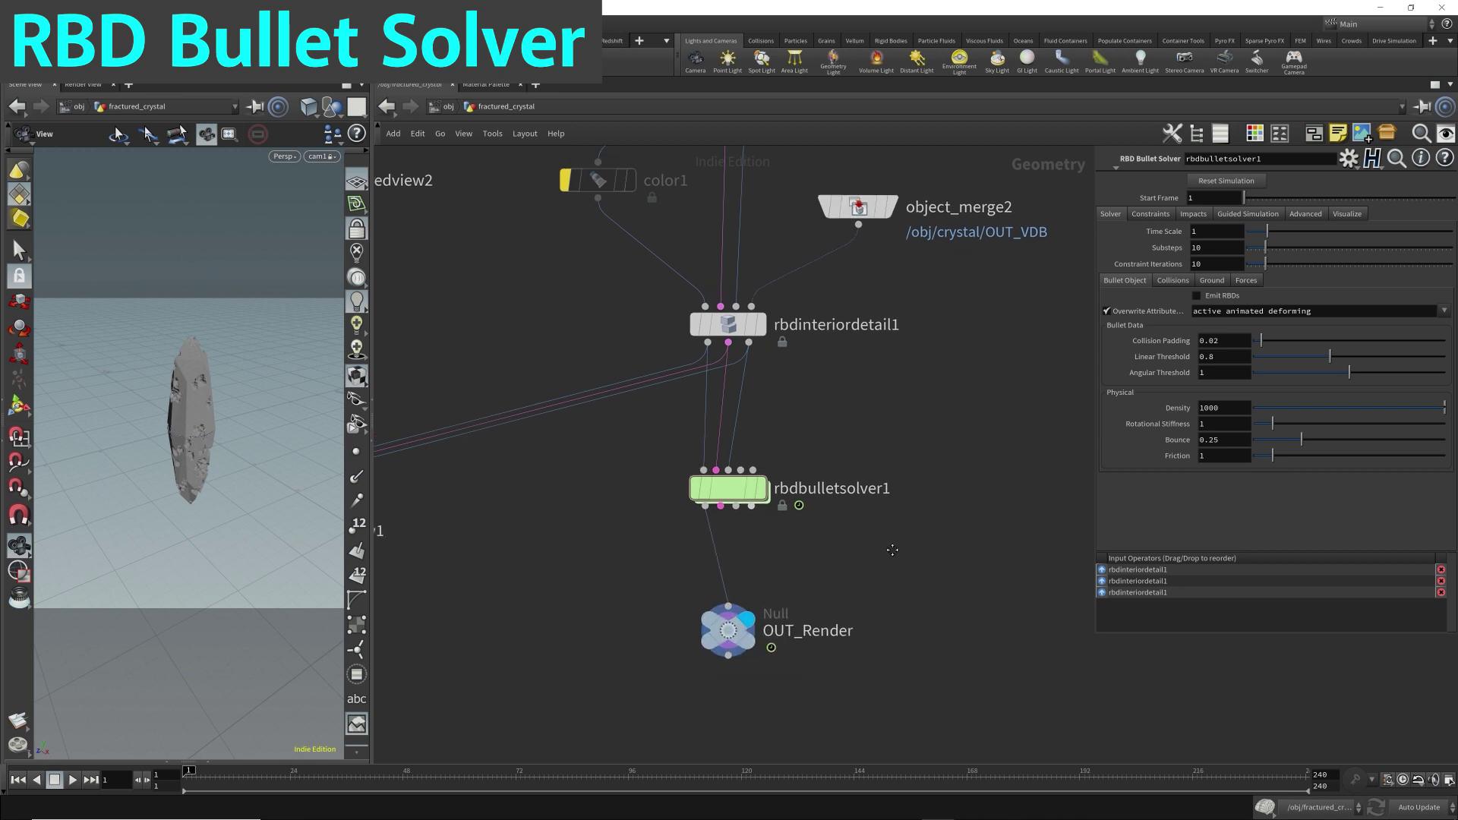
Play the simulation to watch how the crystal falls and return to the first frame.
drag(955, 547, 624, 440)
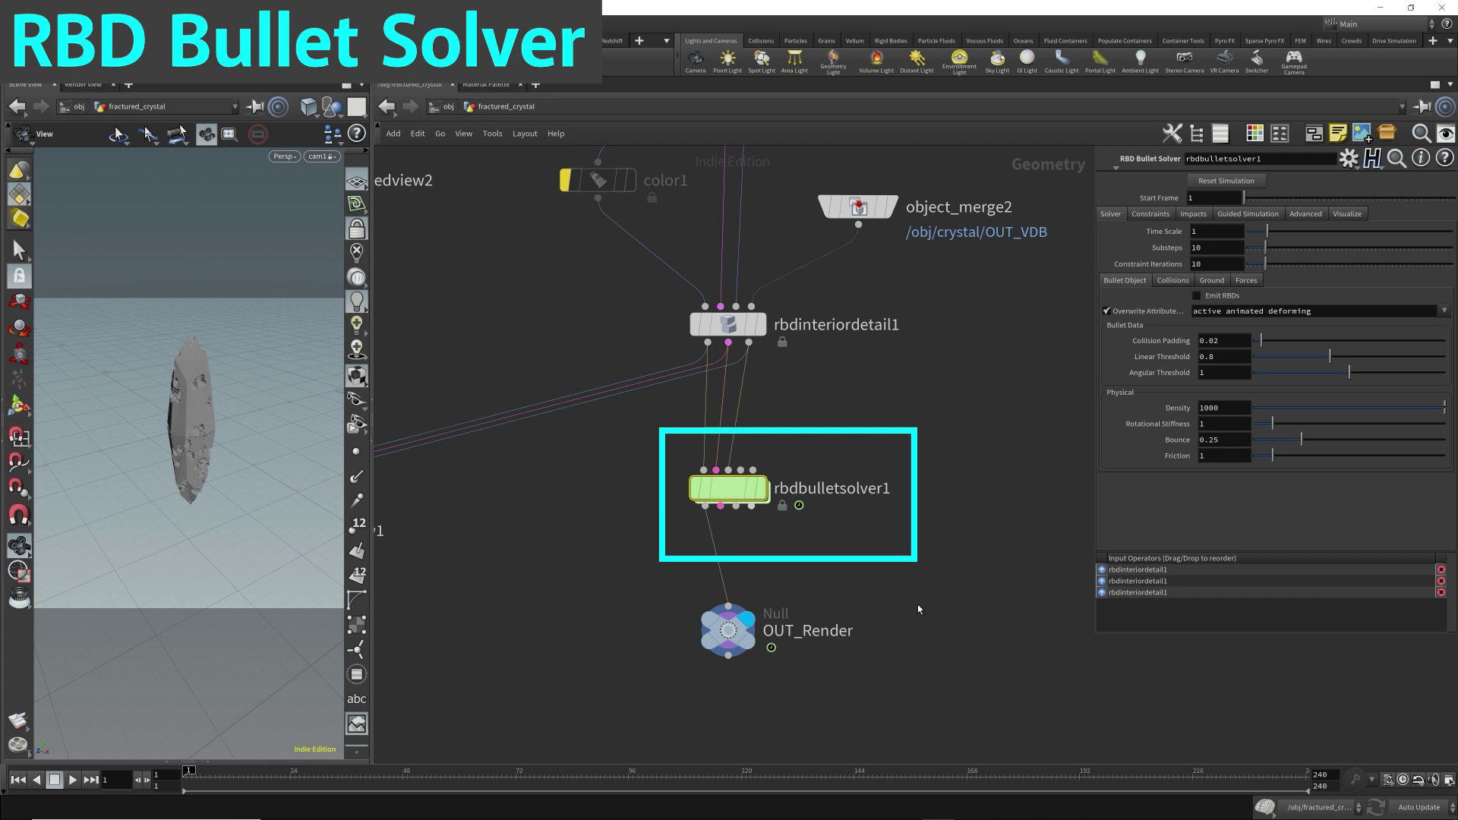
drag(950, 561, 634, 429)
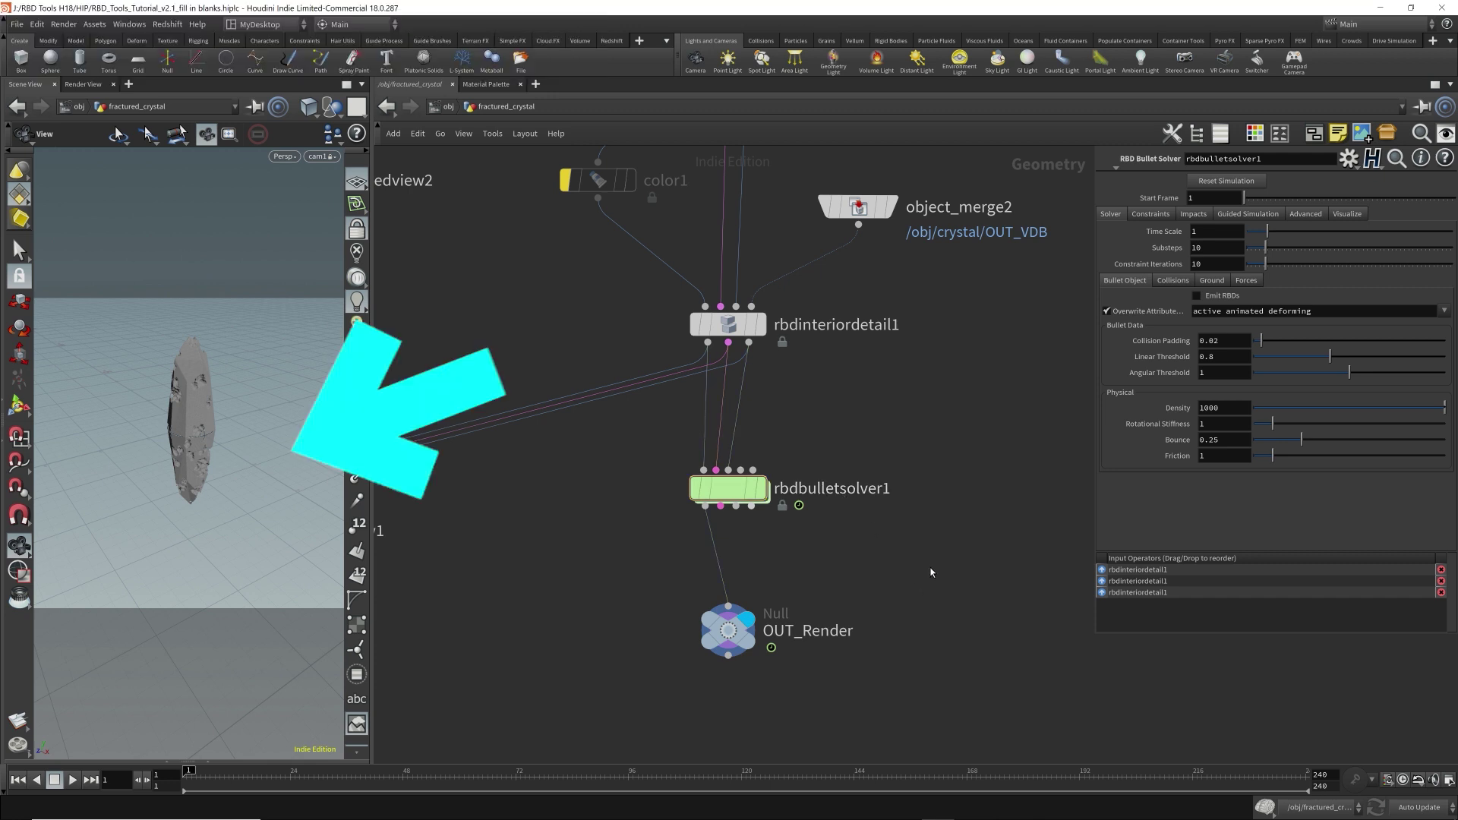
key(Up)
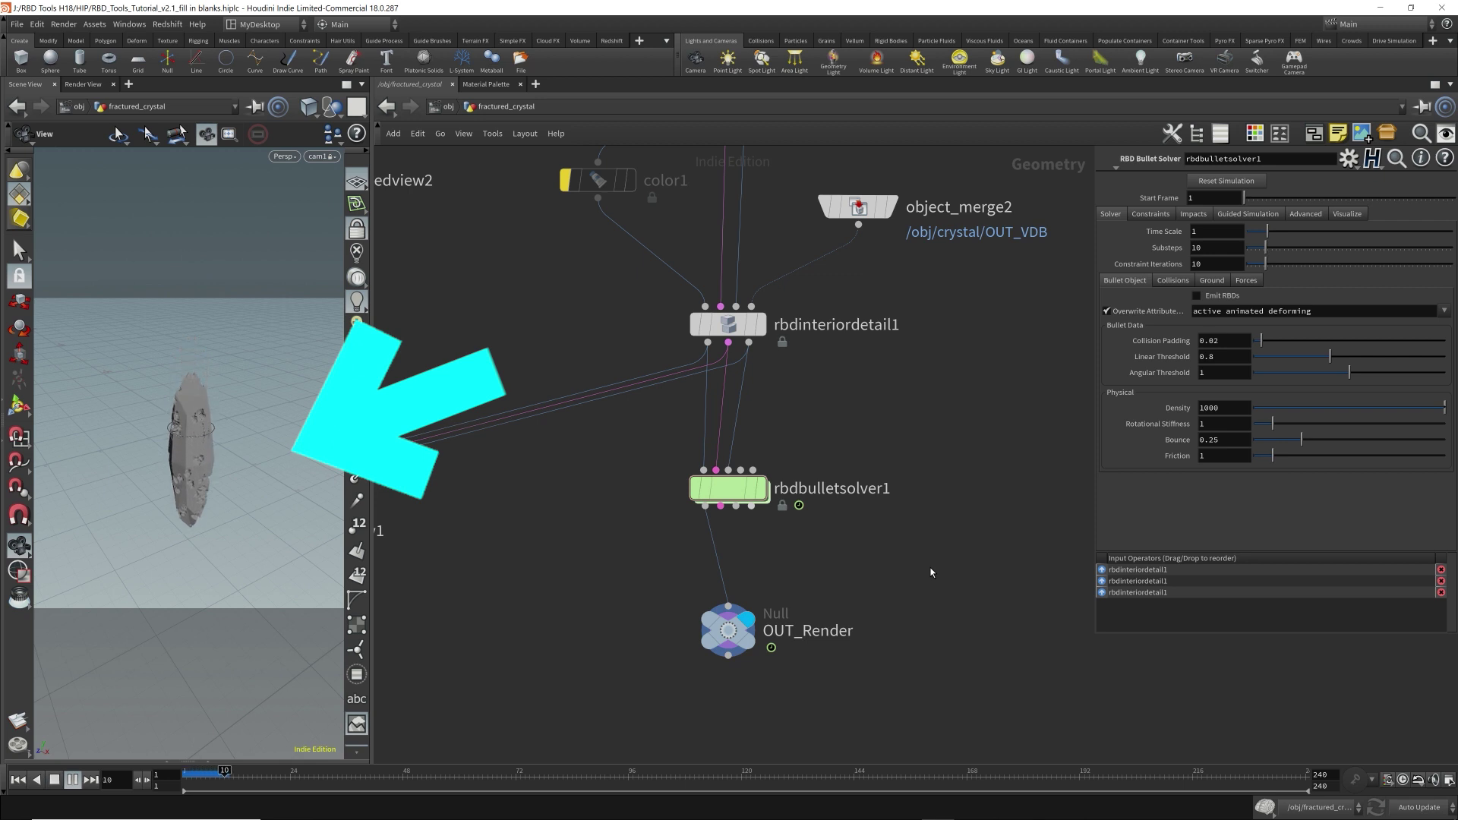
key(Up)
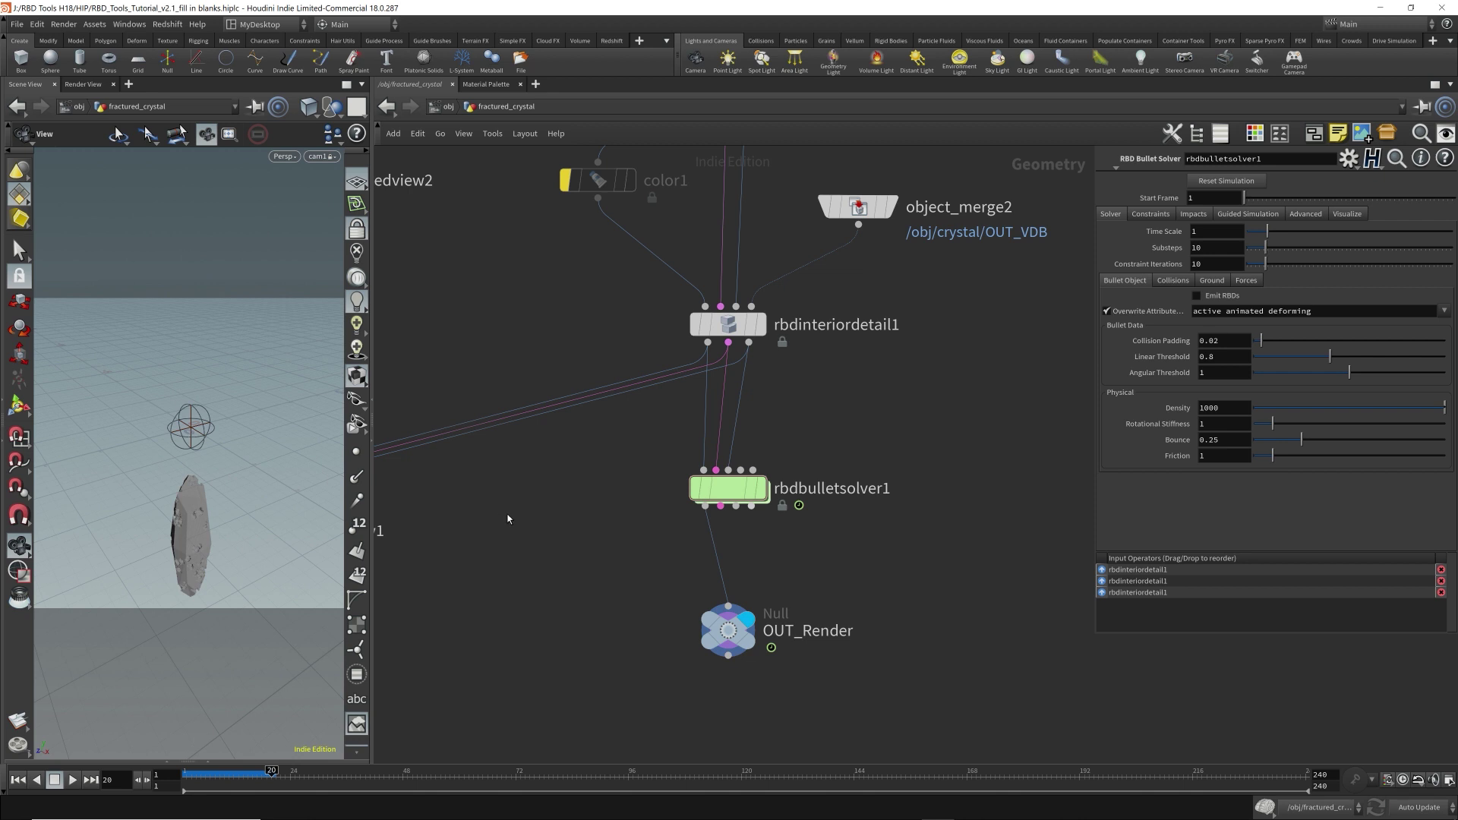
key(ctrl+Up)
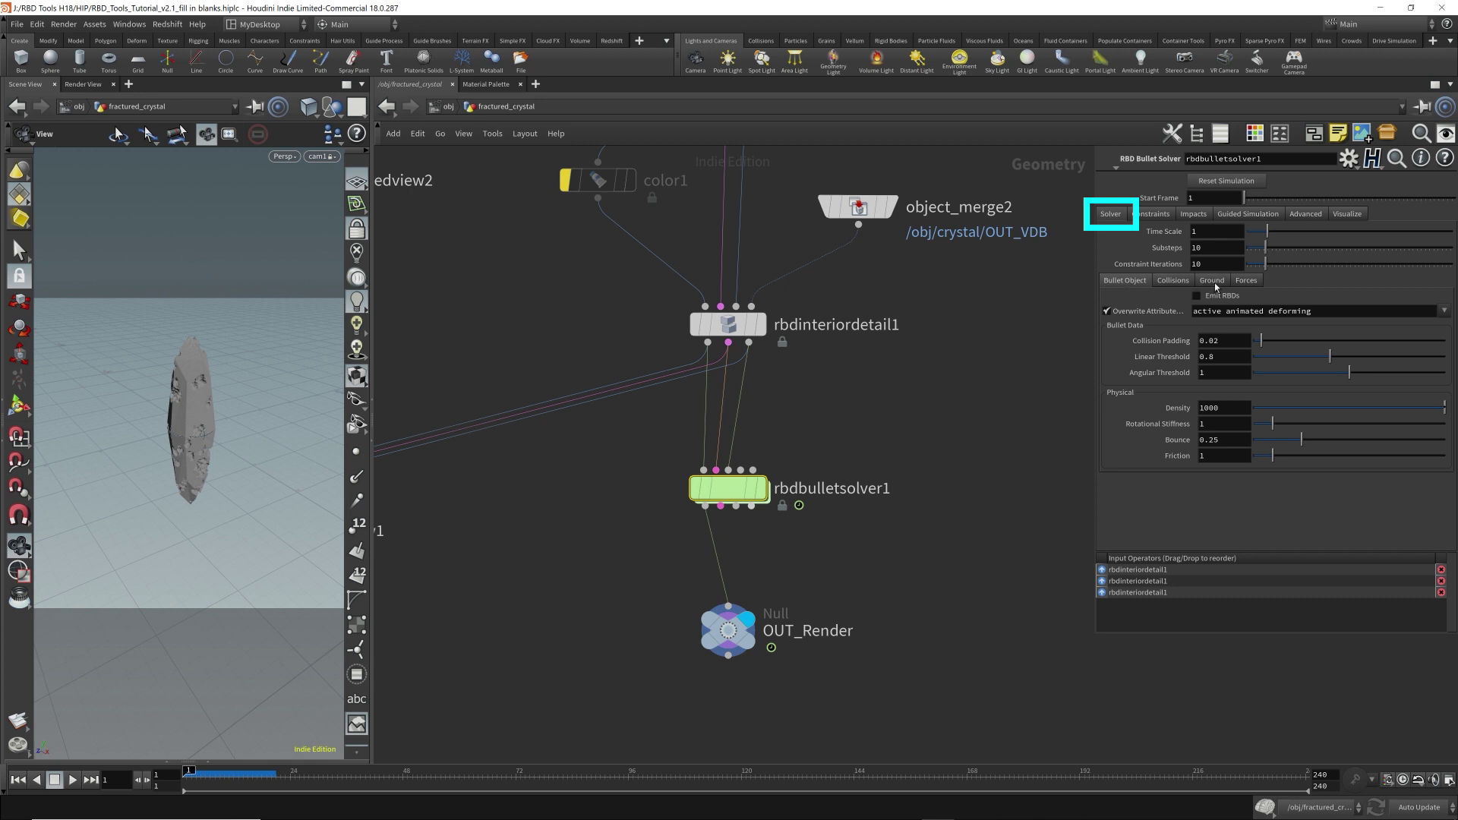
Add a Ground Plane in the ground settings of rbdbulletsolver1 and display the solver node in the viewport.
click(1246, 283)
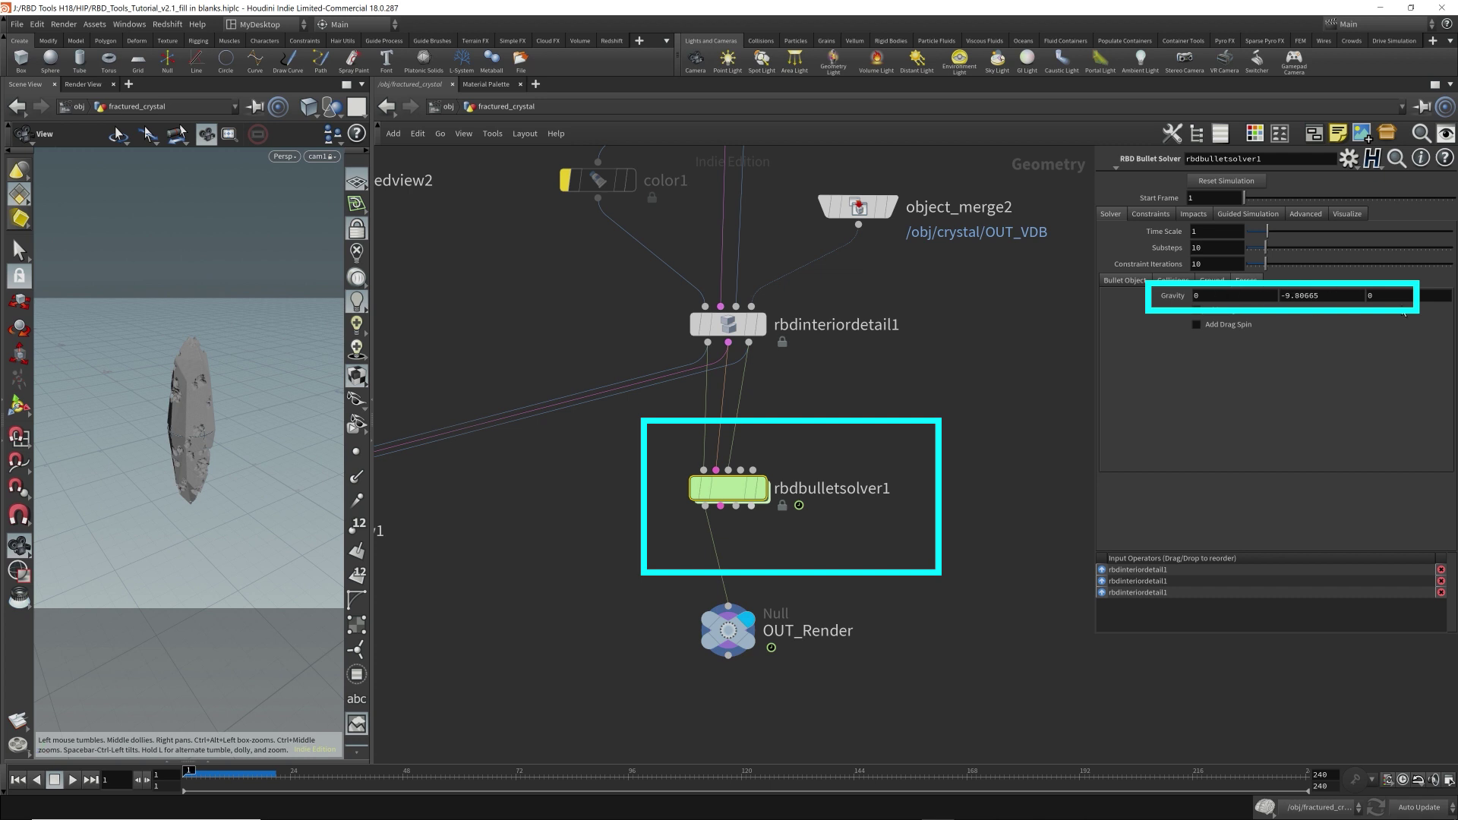
click(1214, 281)
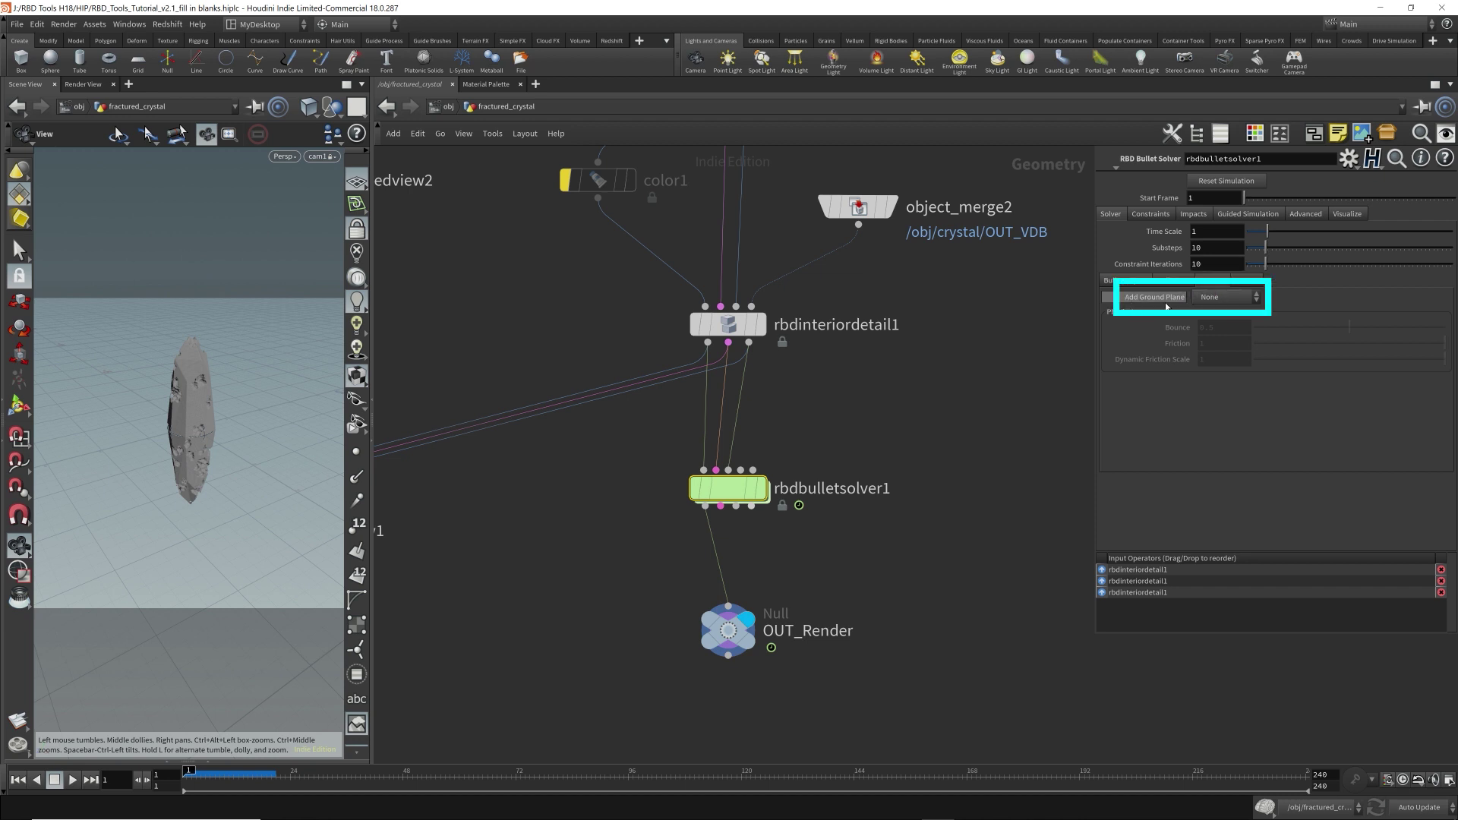
click(1224, 297)
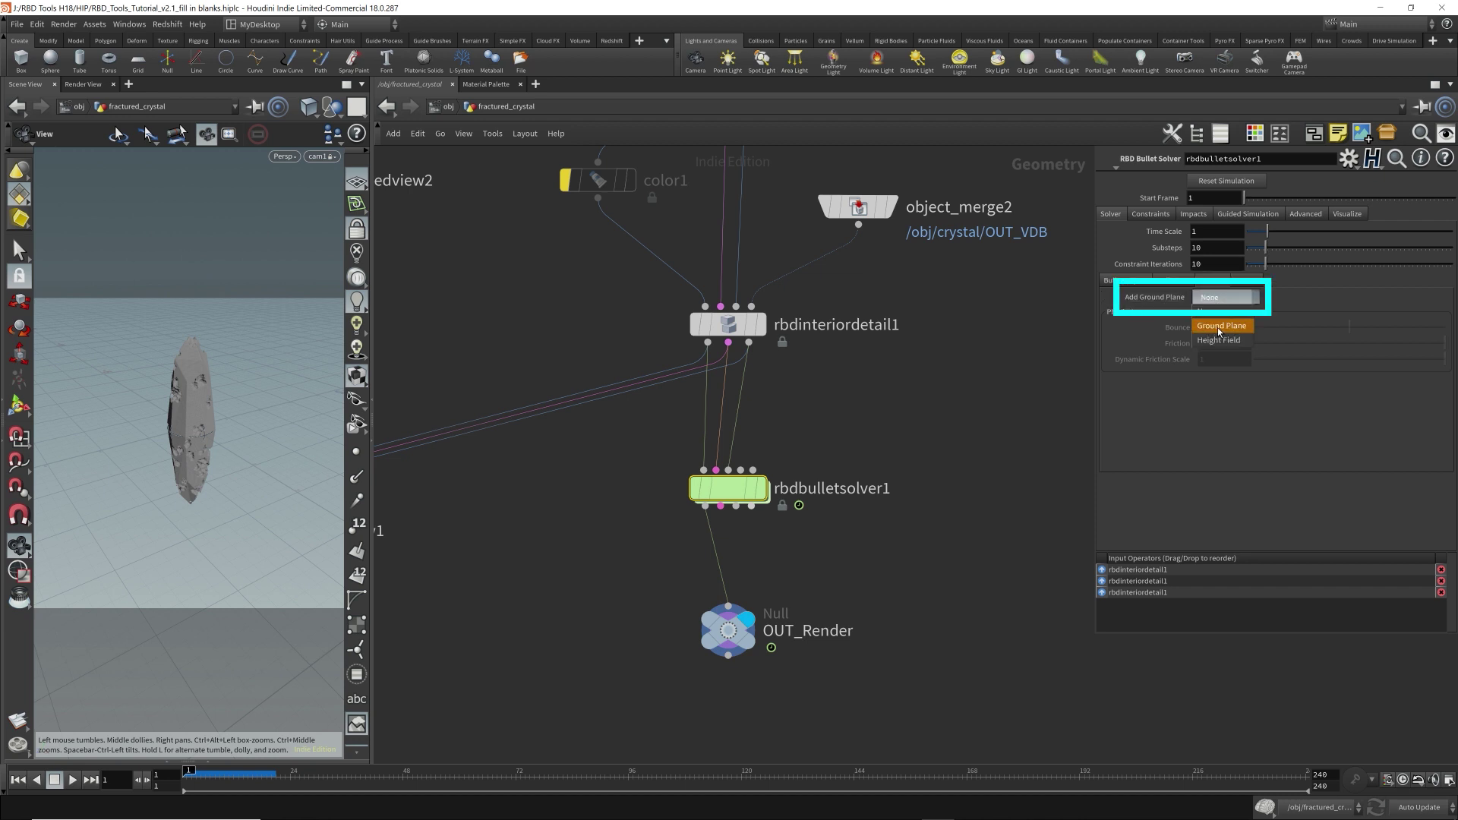
click(1220, 325)
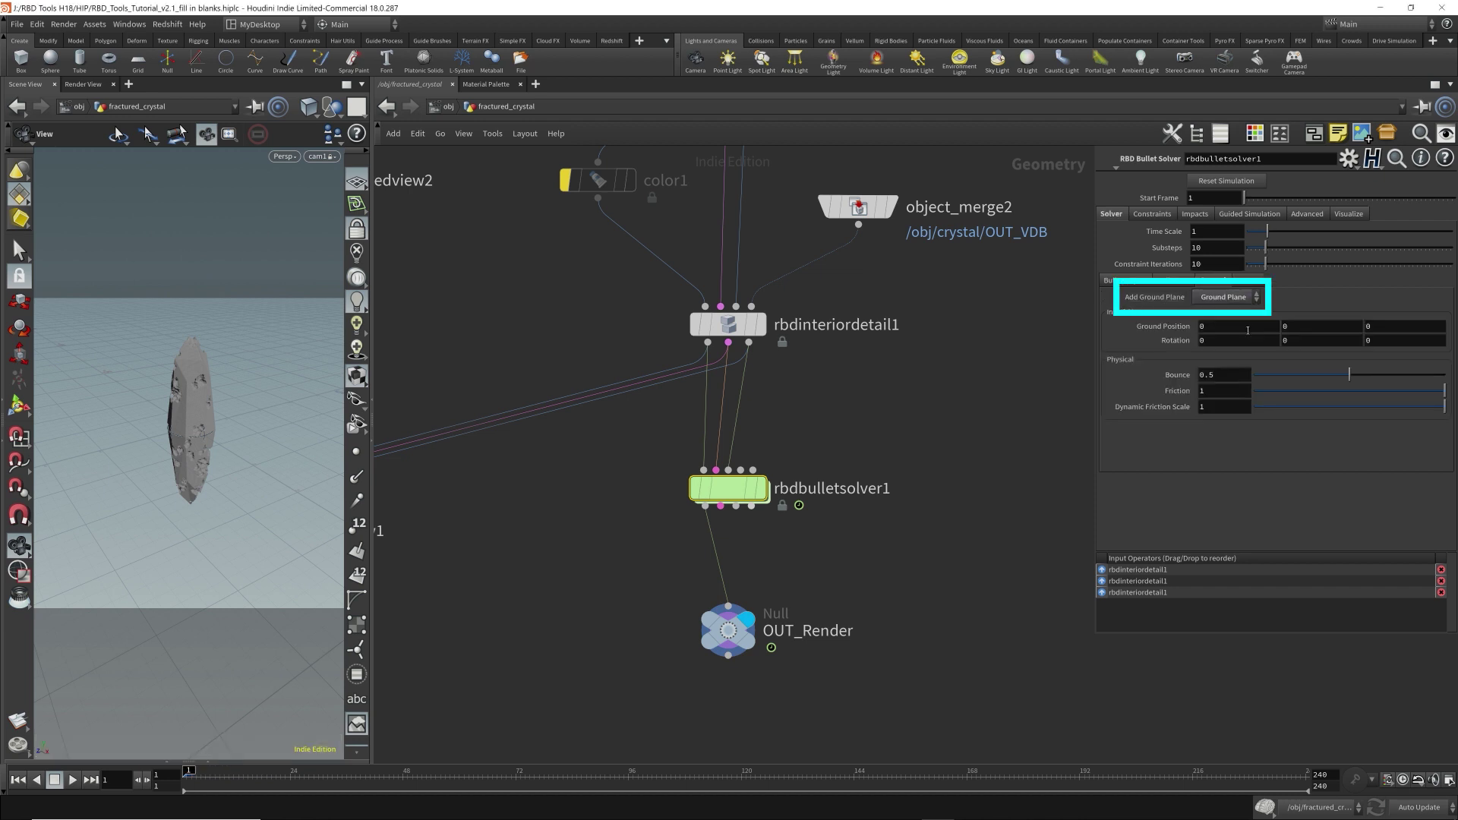
click(761, 492)
Set the Y value of the solver's Ground Position to -3 and play the simulation.
drag(163, 488, 217, 454)
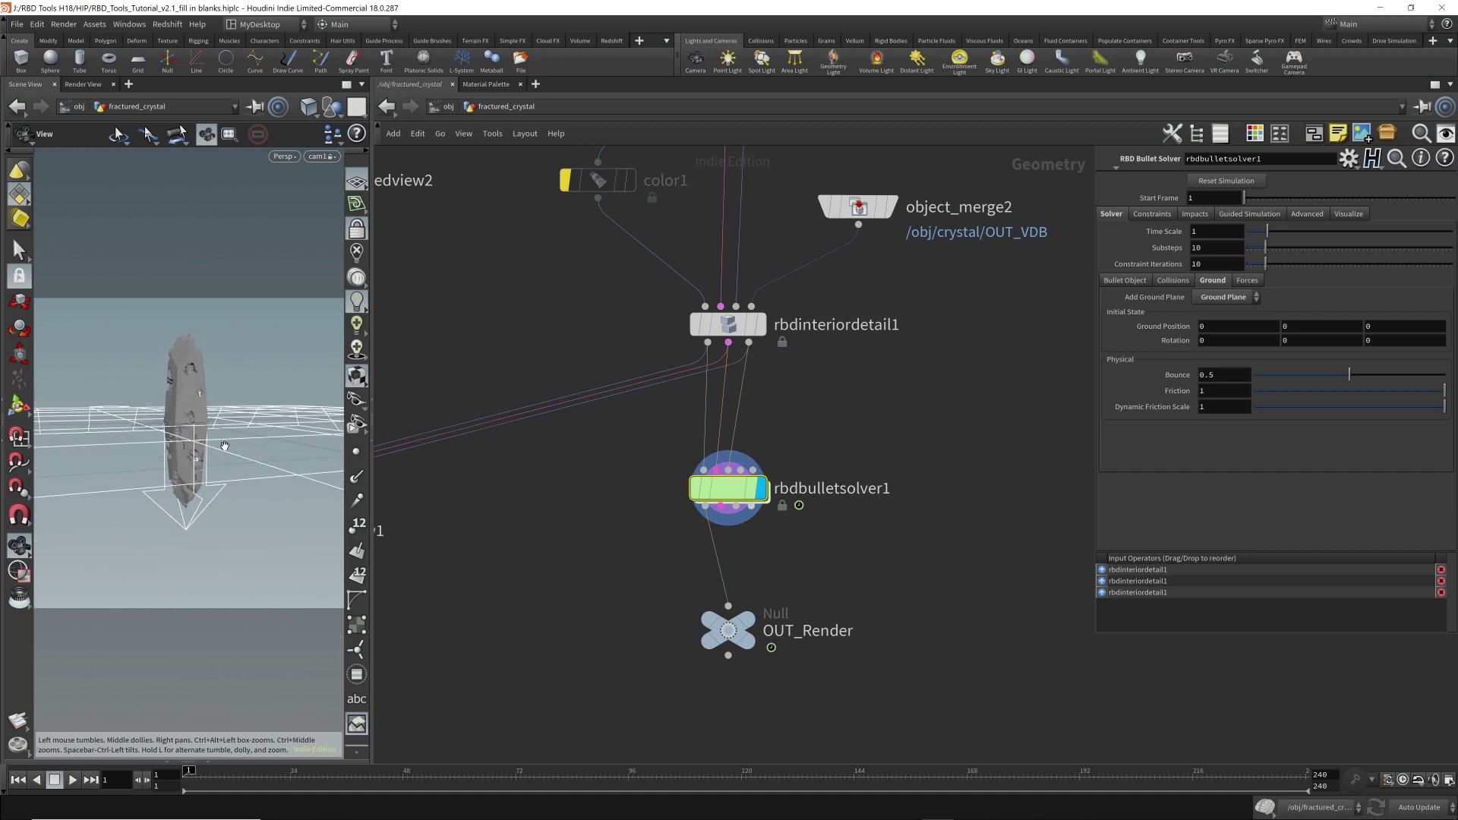
drag(1296, 327, 1268, 347)
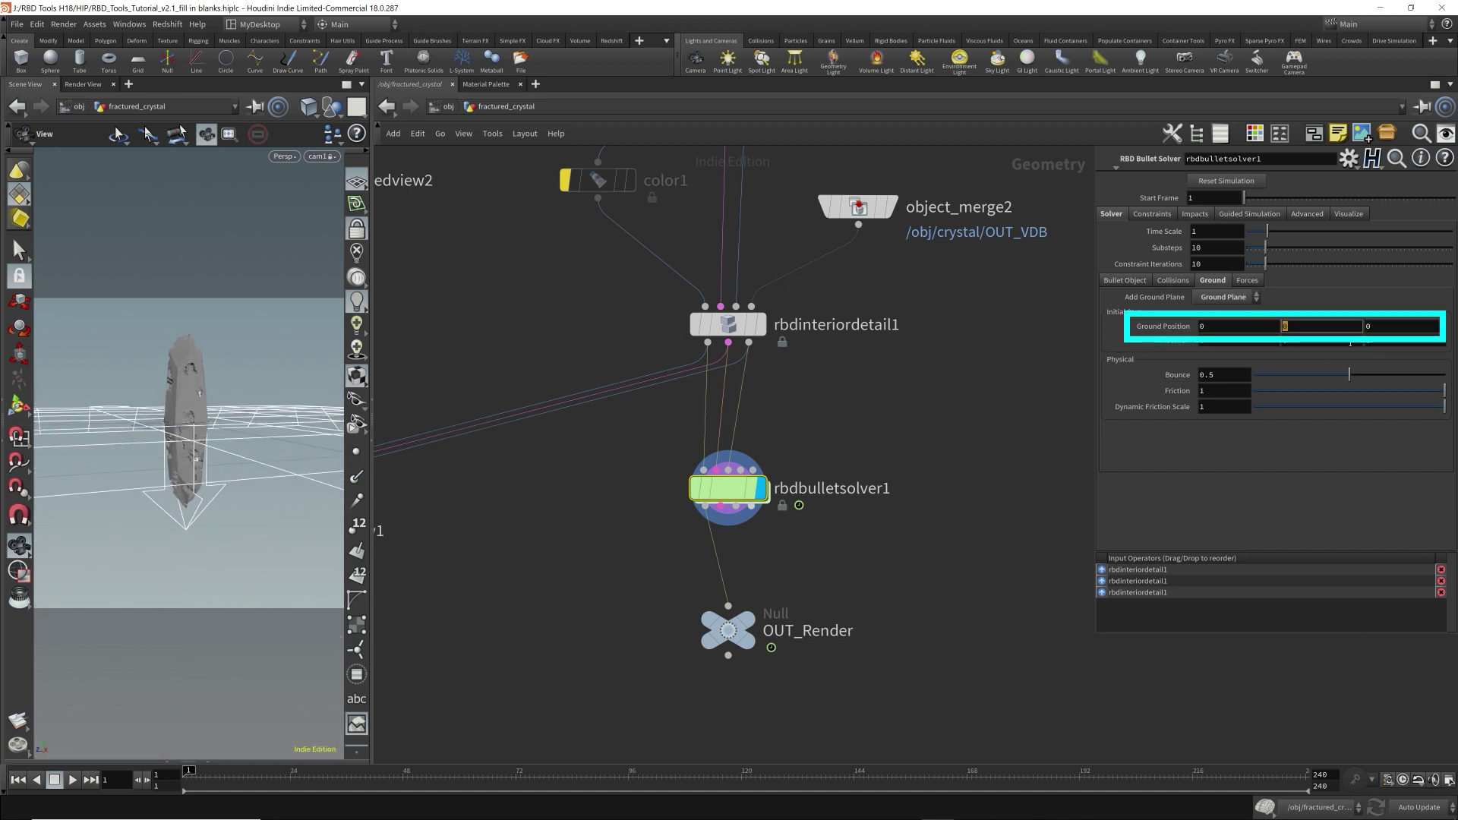
text(-3)
key(Return)
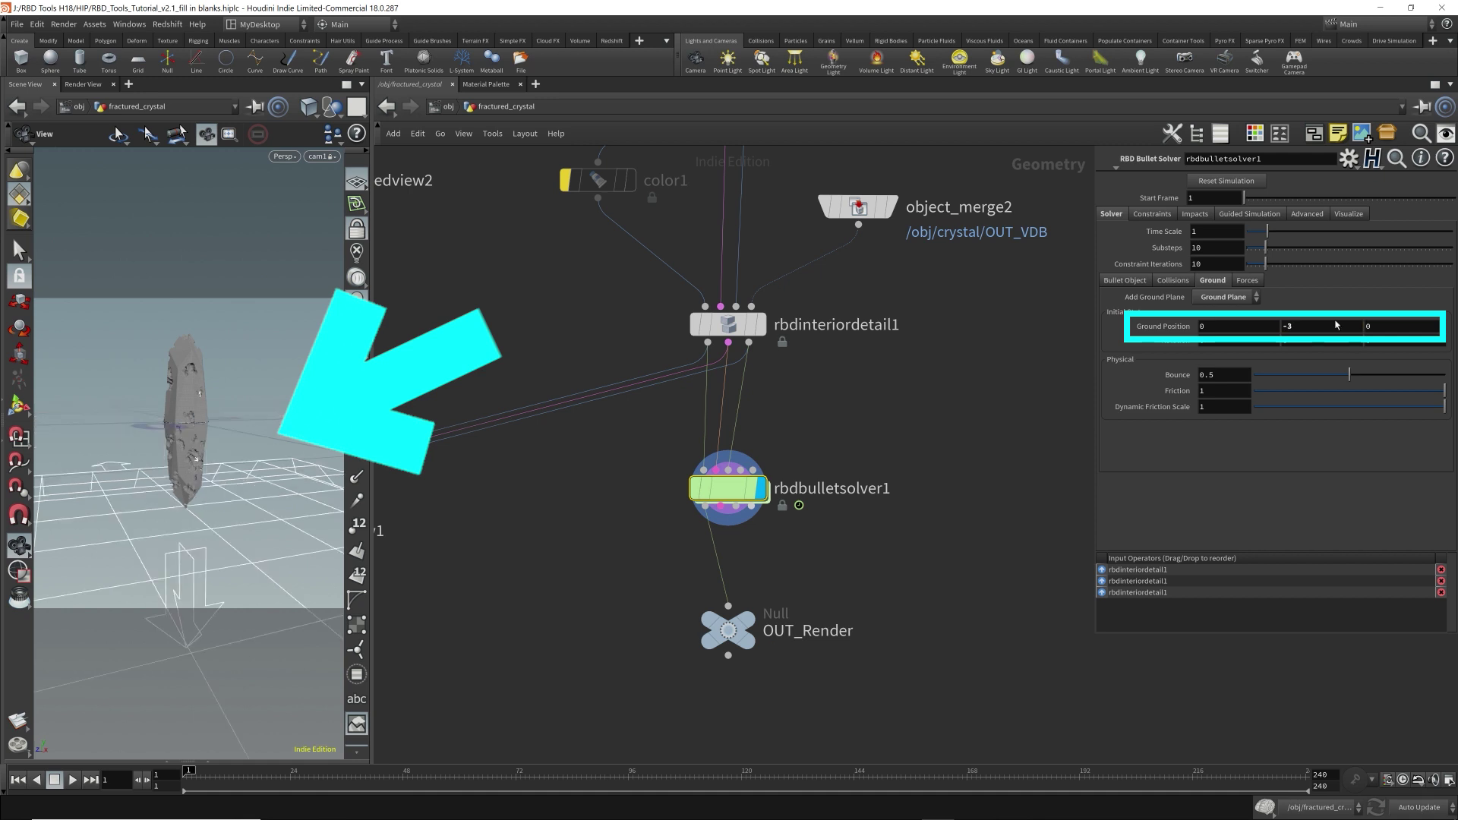
mouse_move(235, 429)
mouse_down()
mouse_move(242, 455)
mouse_move(251, 427)
mouse_up()
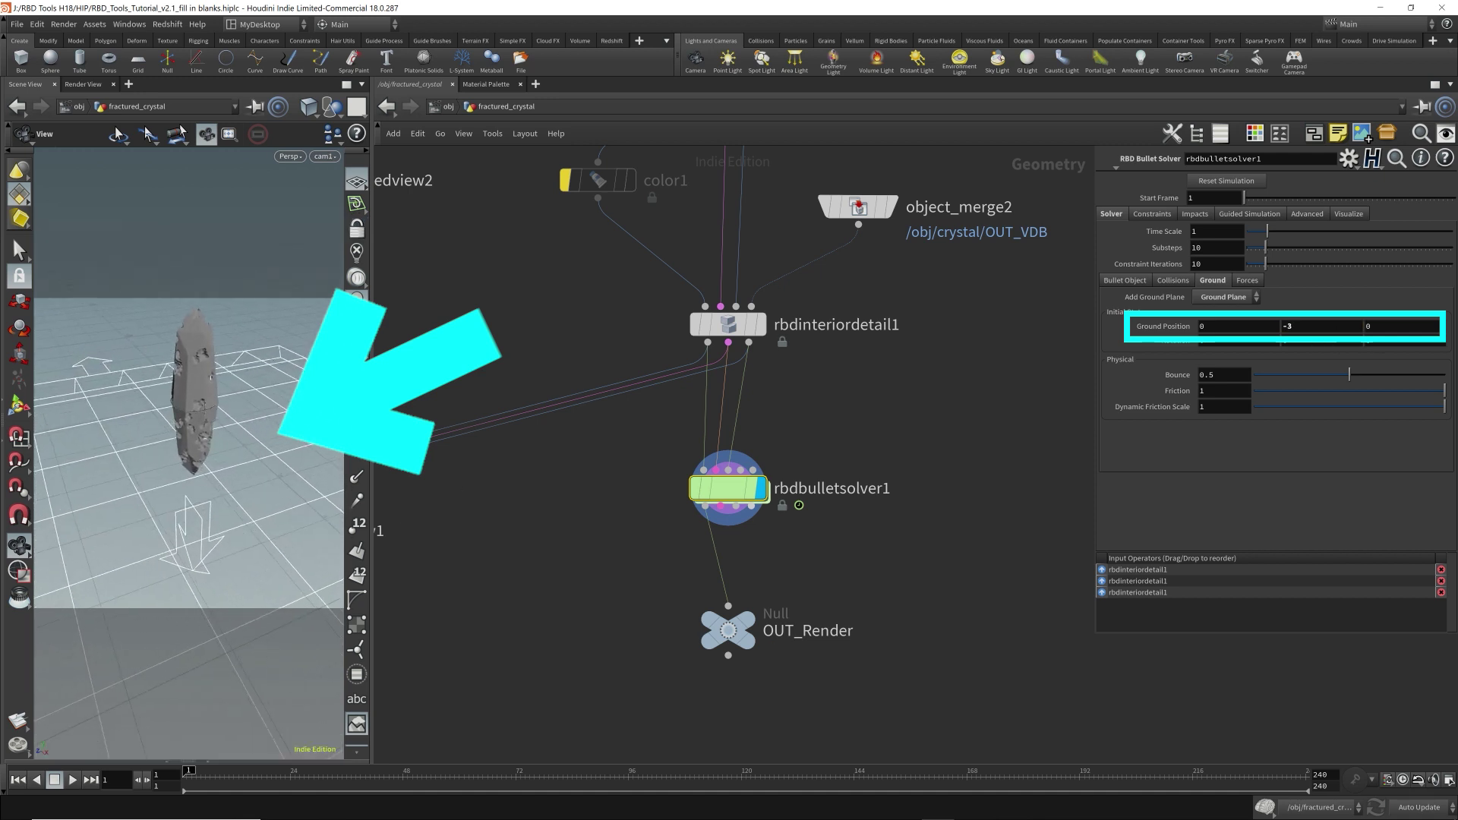
key(Up)
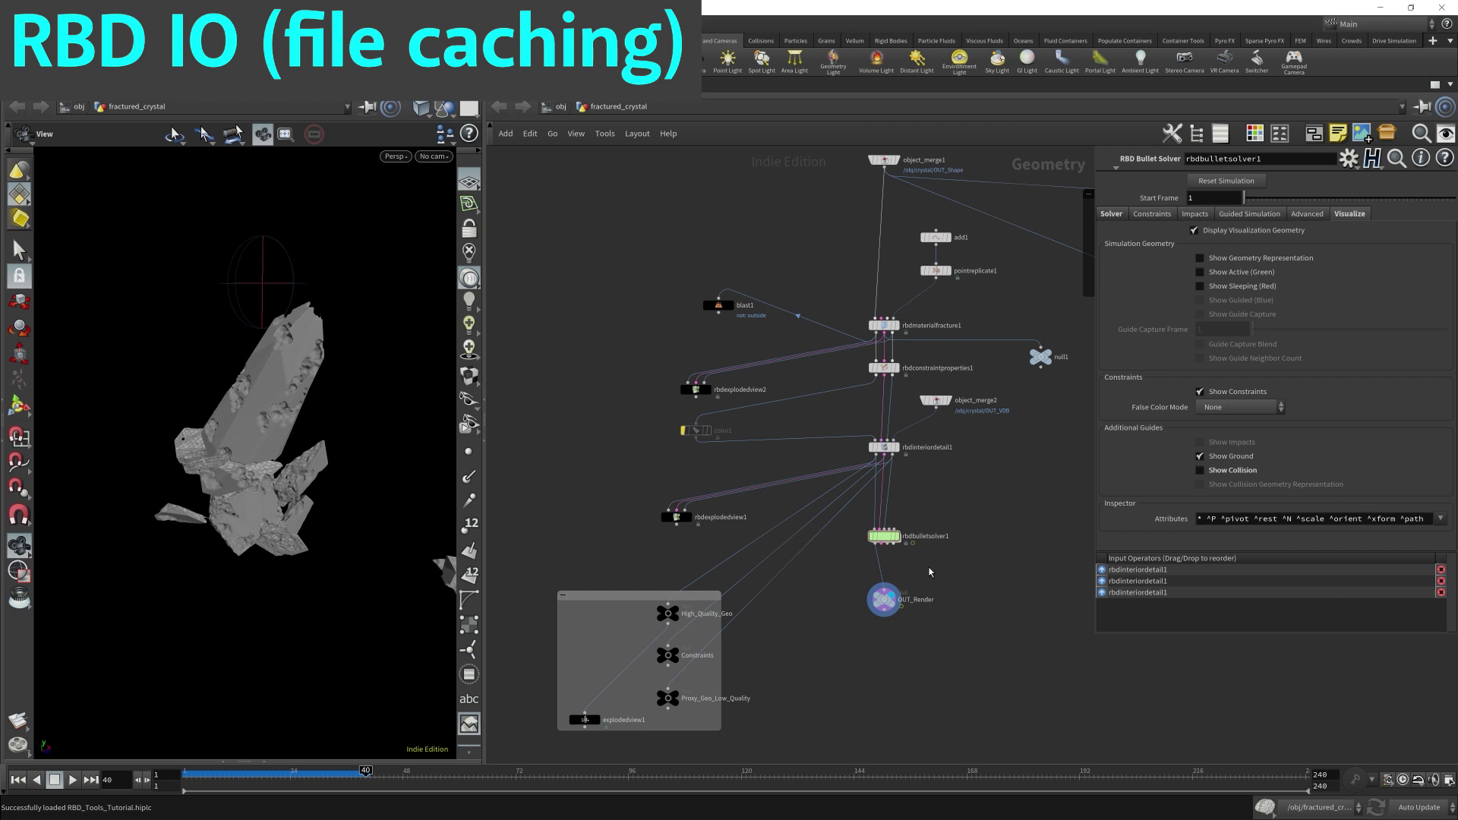
Add an RBD I/O node beside the connection between rbdbulletsolver1 and OUT_Render.
key(Tab)
text(rbd)
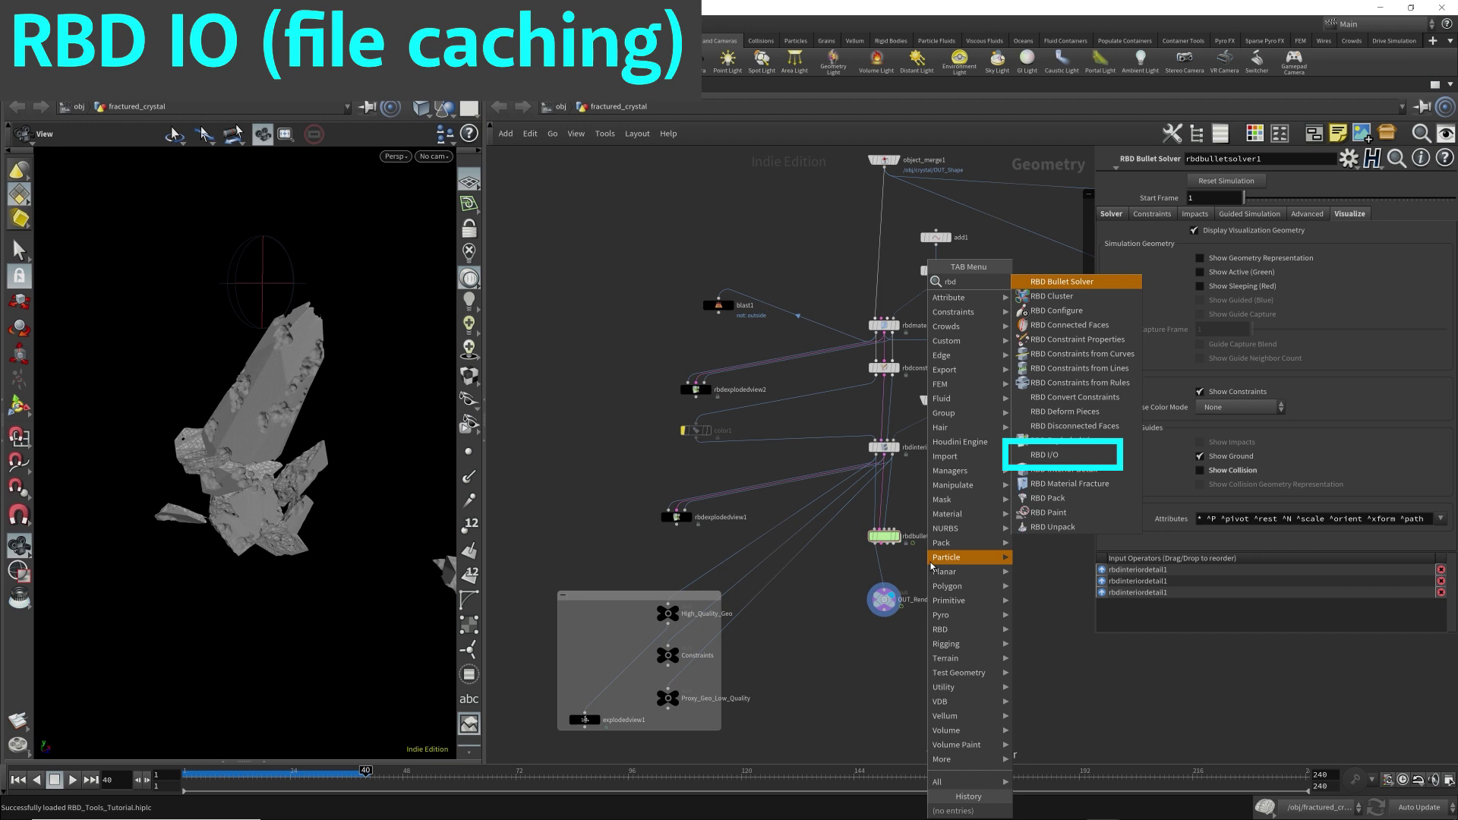
key(Down)
key(Down)
key(Down)
key(Down)
key(Down)
key(Down)
key(Down)
key(Down)
key(Down)
key(Down)
key(Down)
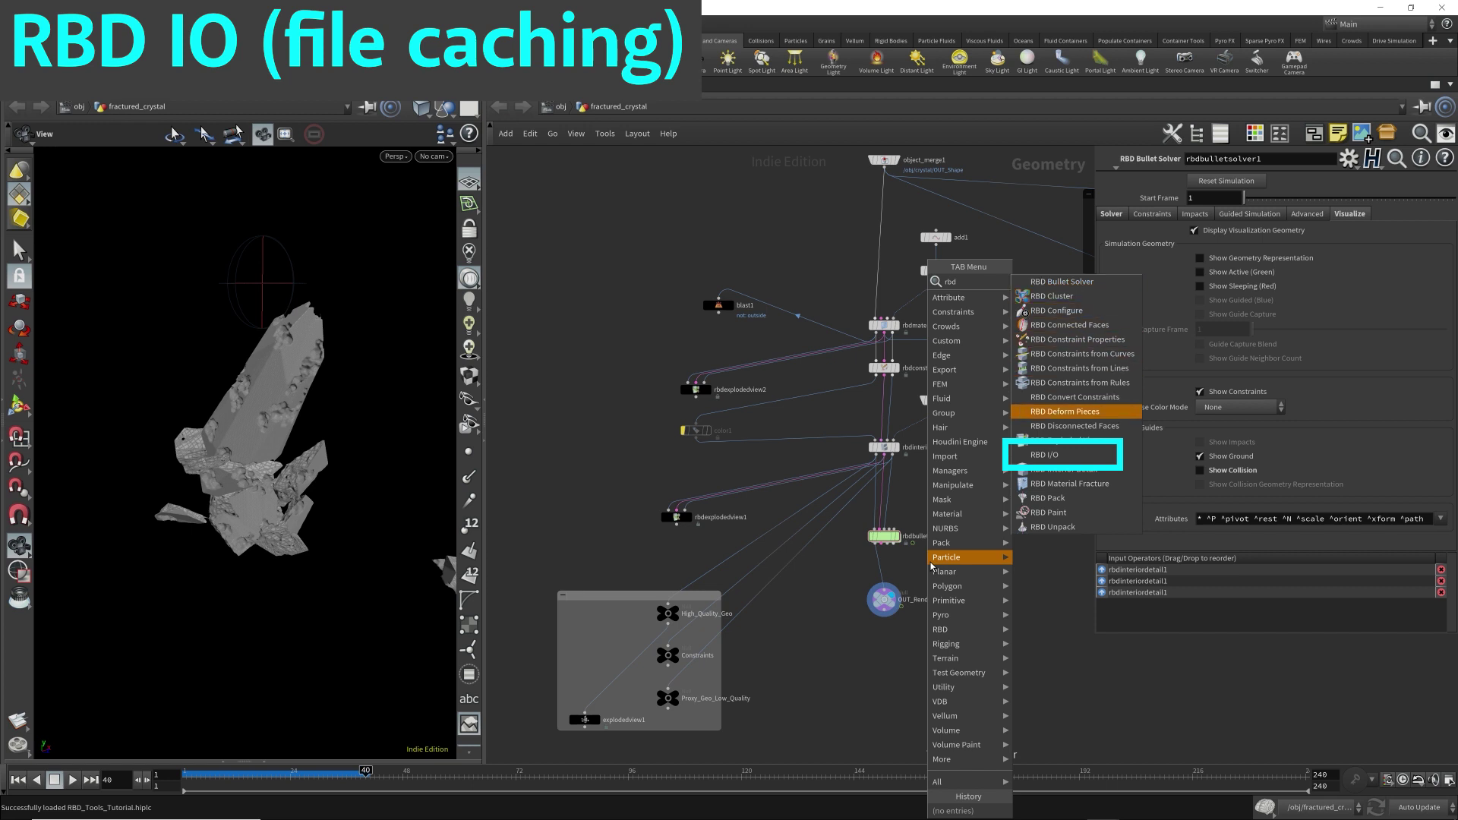
key(Down)
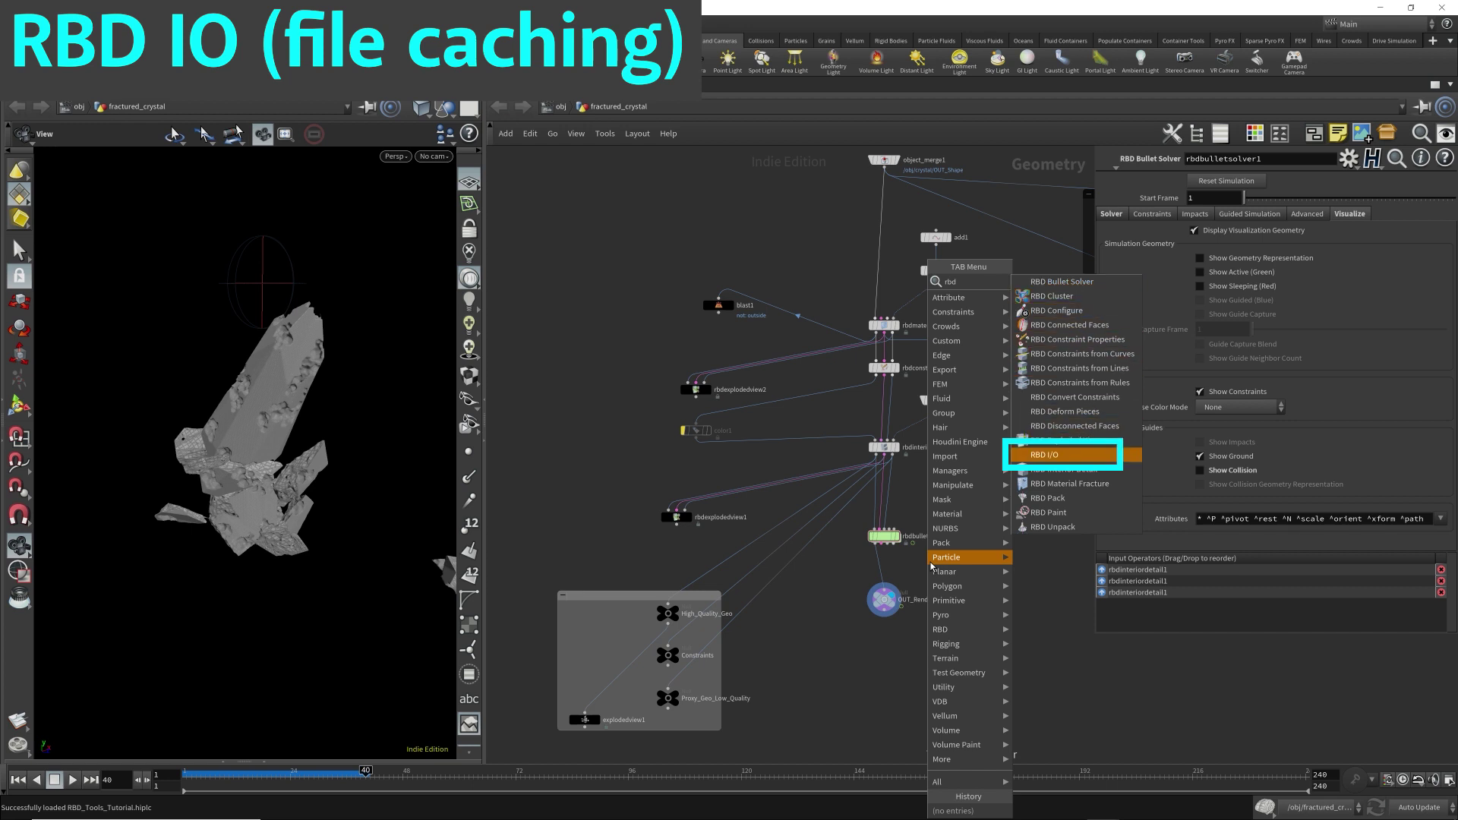
key(Return)
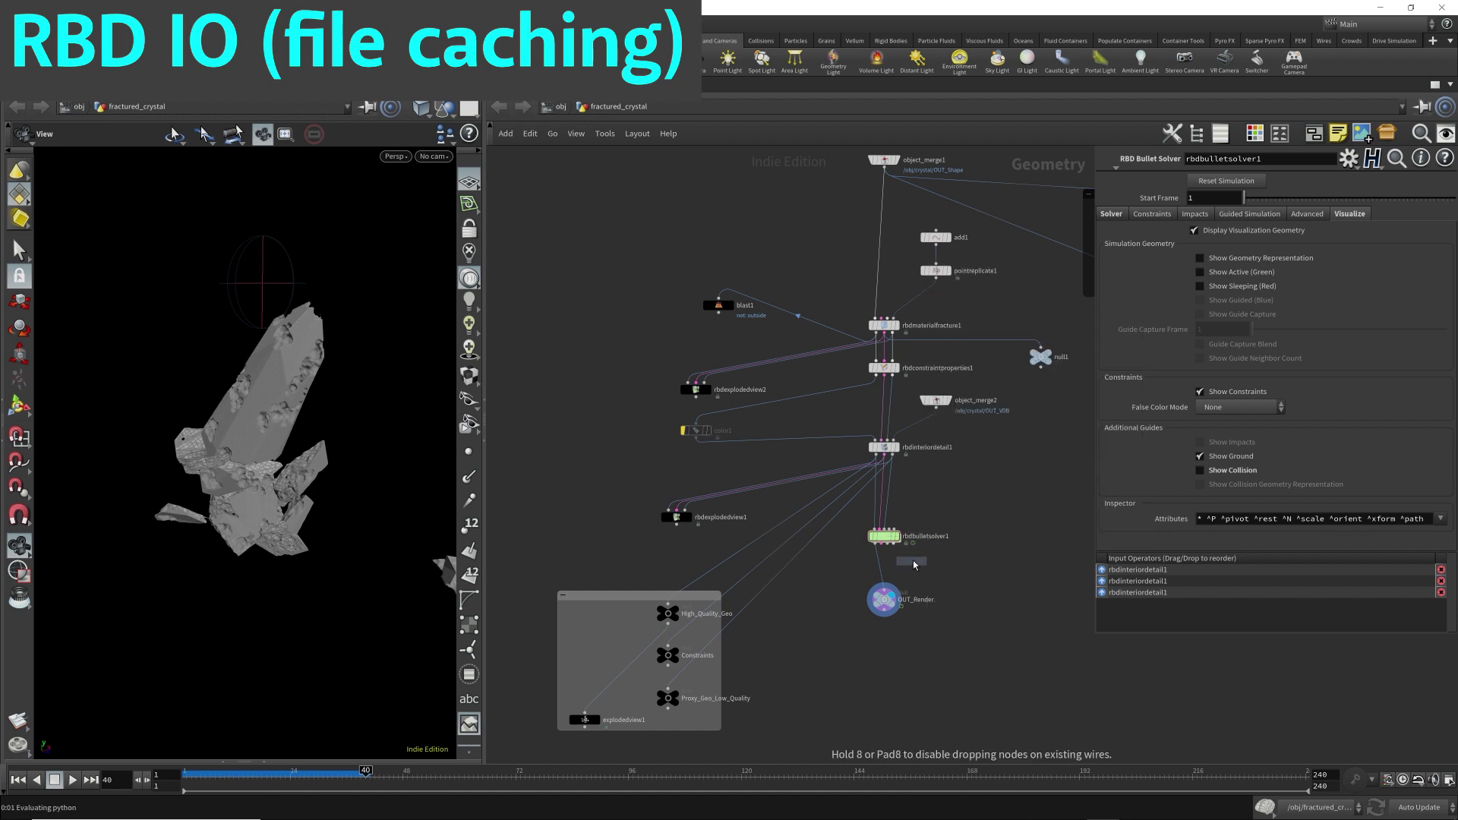
click(941, 570)
Move OUT_Render further down and position rbdio1 between it and rbdbulletsolver1.
scroll(940, 569, up, 5)
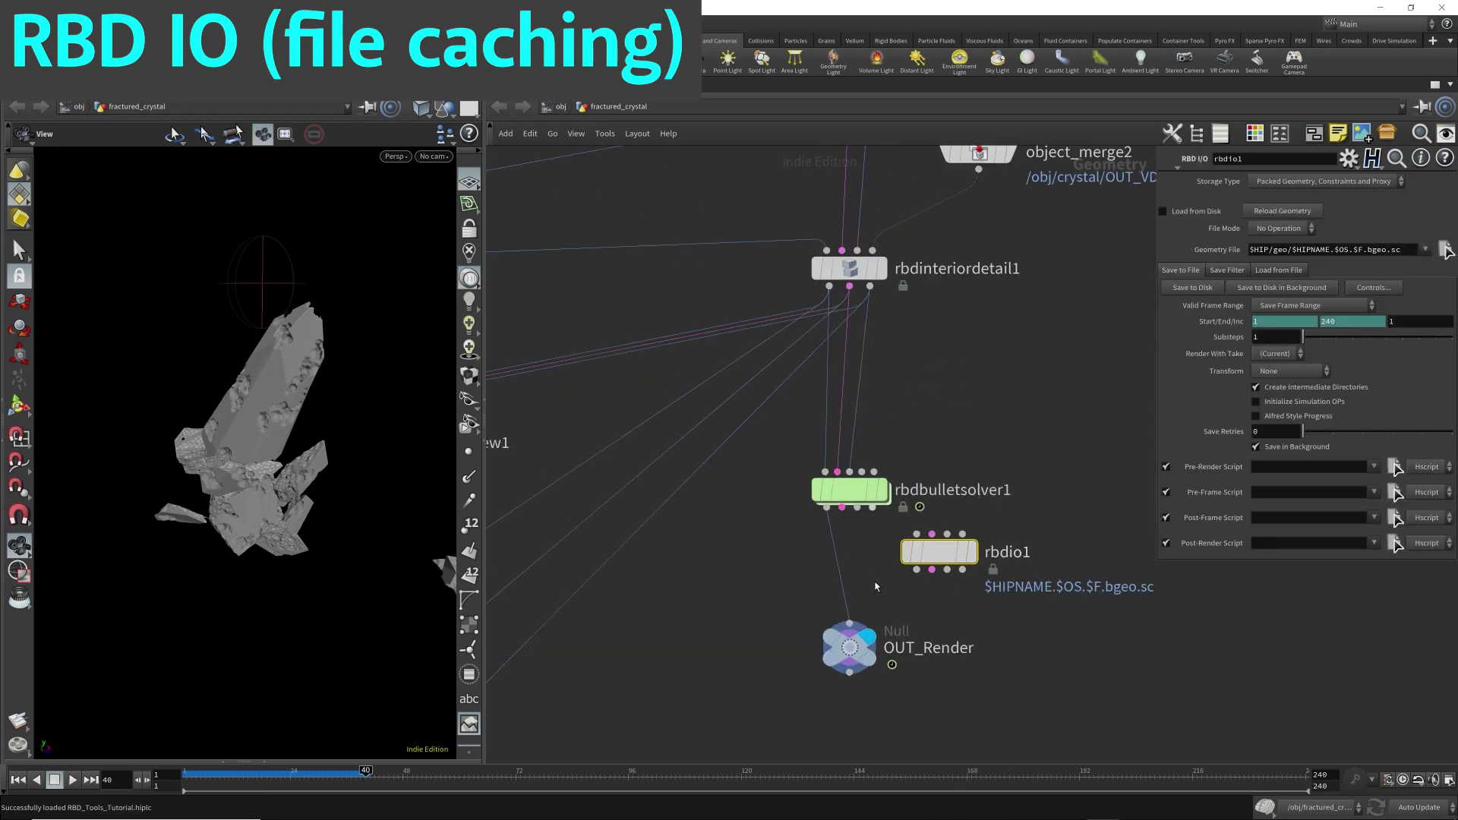
drag(854, 647, 787, 717)
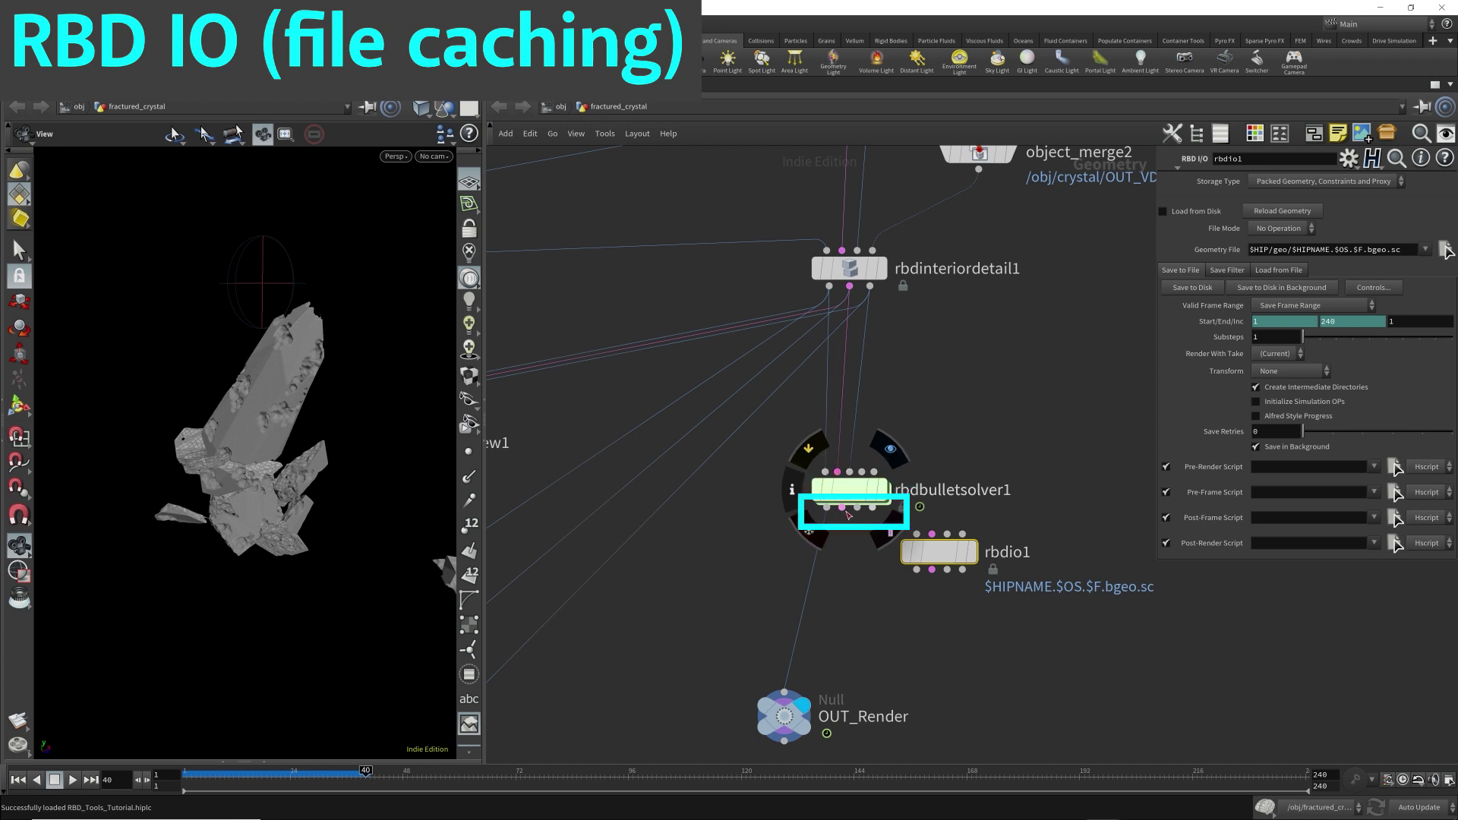
drag(951, 560, 912, 587)
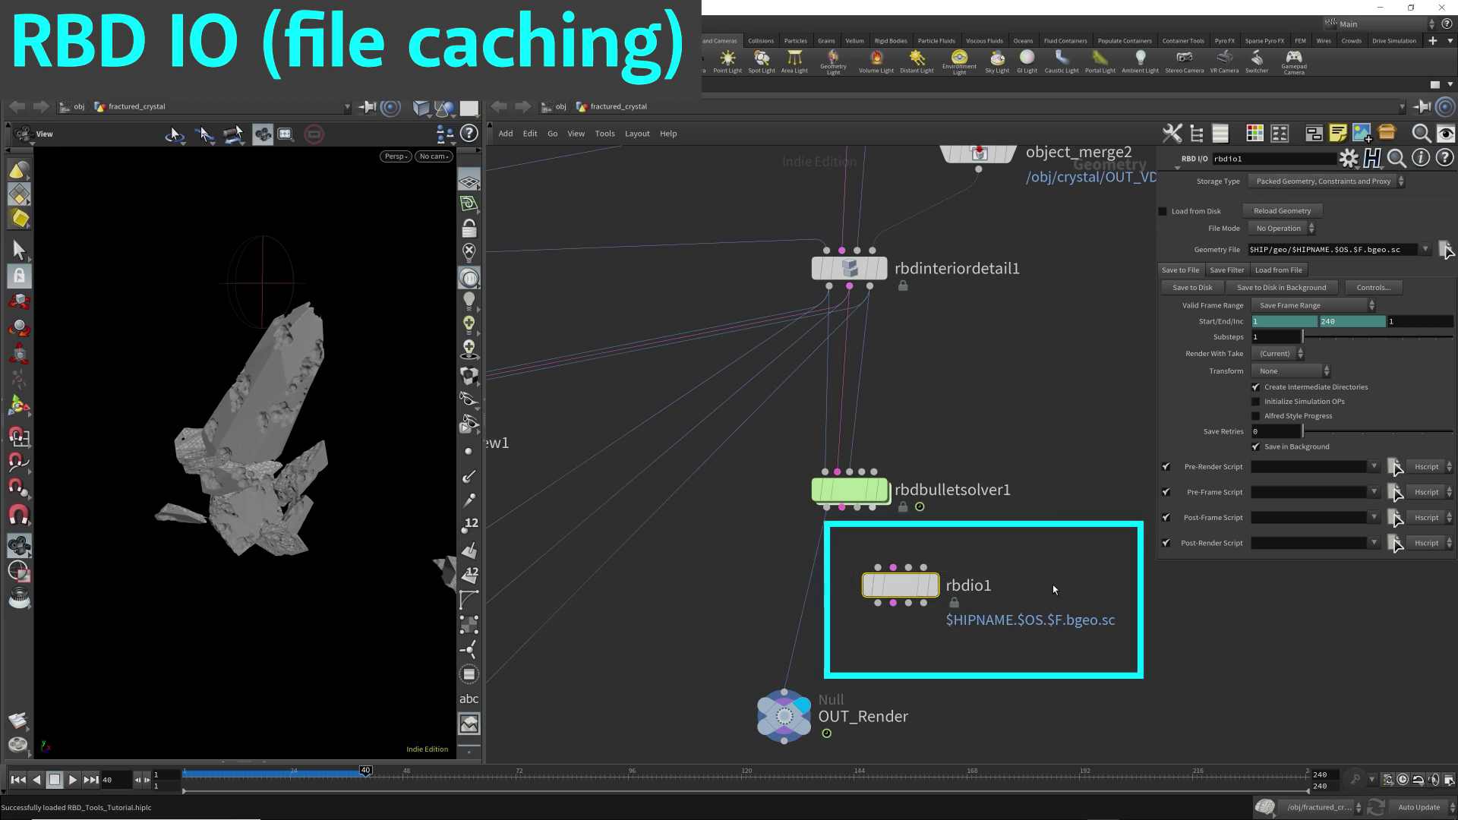
Wire the four outputs of rbdbulletsolver1 into rbdio1, feed rbdio1's geometry output to OUT_Render, and align rbdio1 beneath the solver.
mouse_move(903, 582)
mouse_down()
mouse_move(827, 525)
mouse_move(902, 572)
mouse_move(869, 577)
mouse_up()
drag(857, 508, 890, 574)
drag(785, 691, 842, 615)
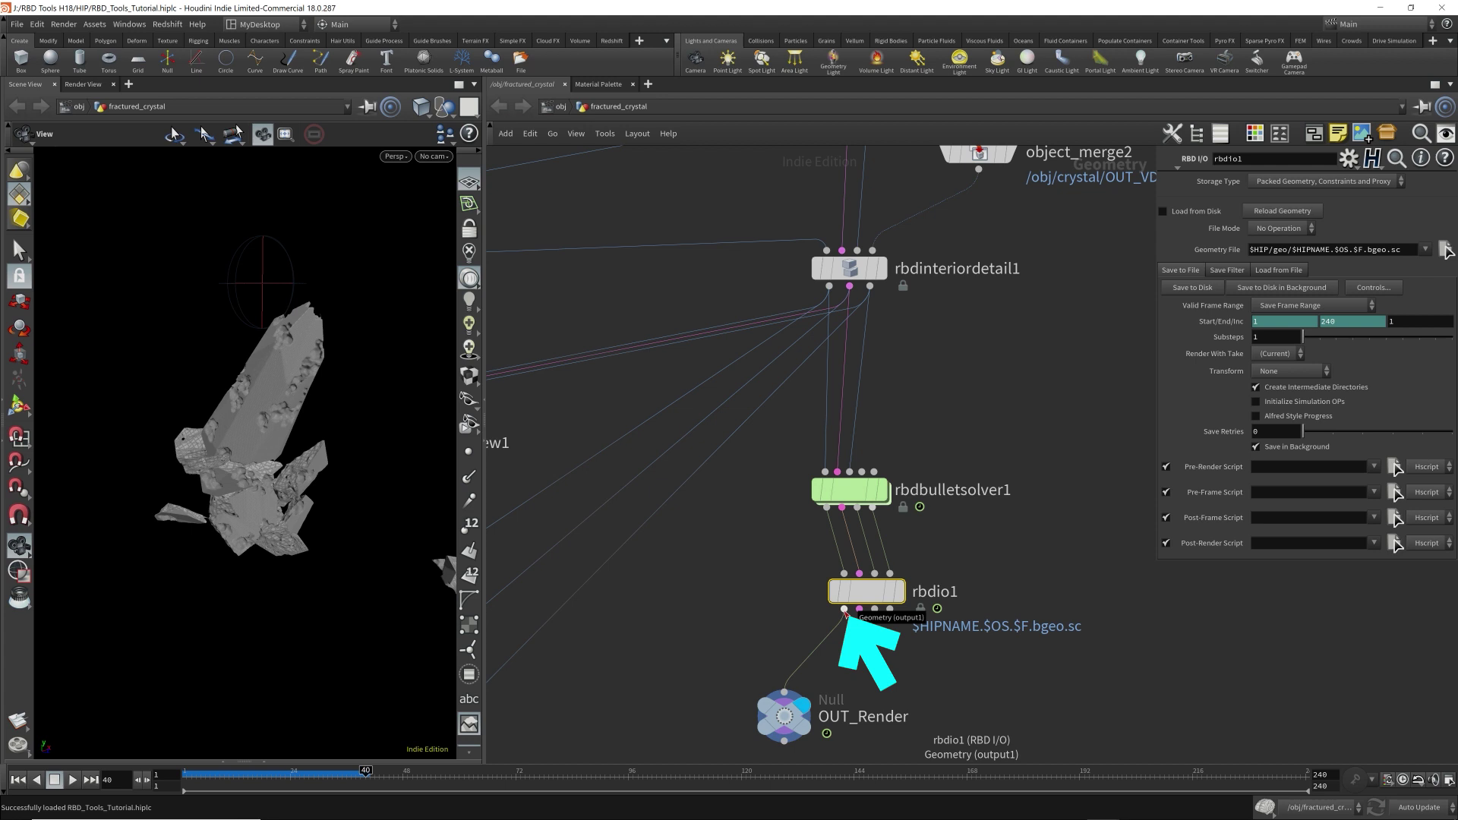
click(785, 715)
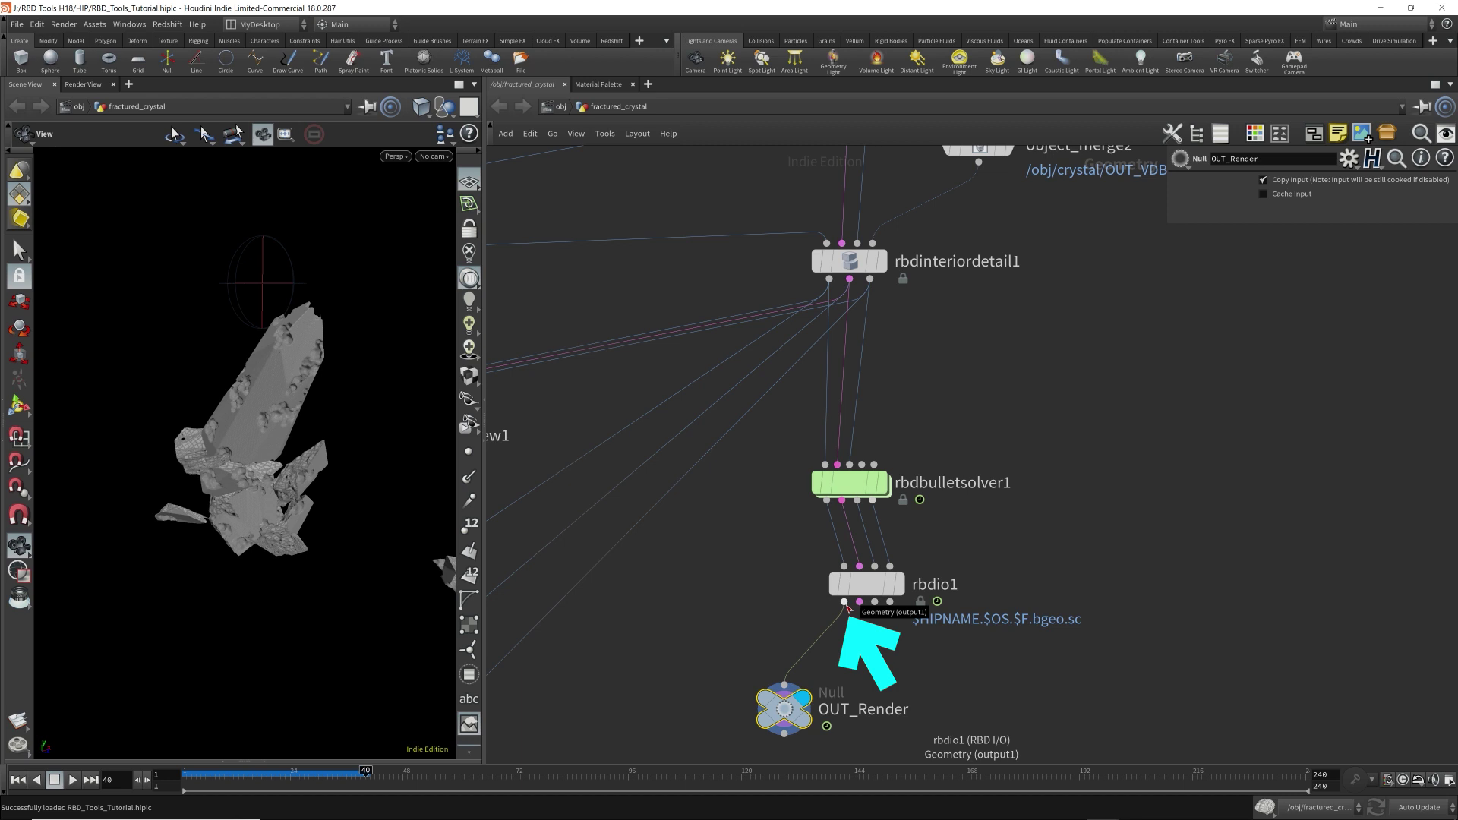
mouse_move(886, 586)
mouse_down()
mouse_move(855, 578)
mouse_move(868, 578)
mouse_up()
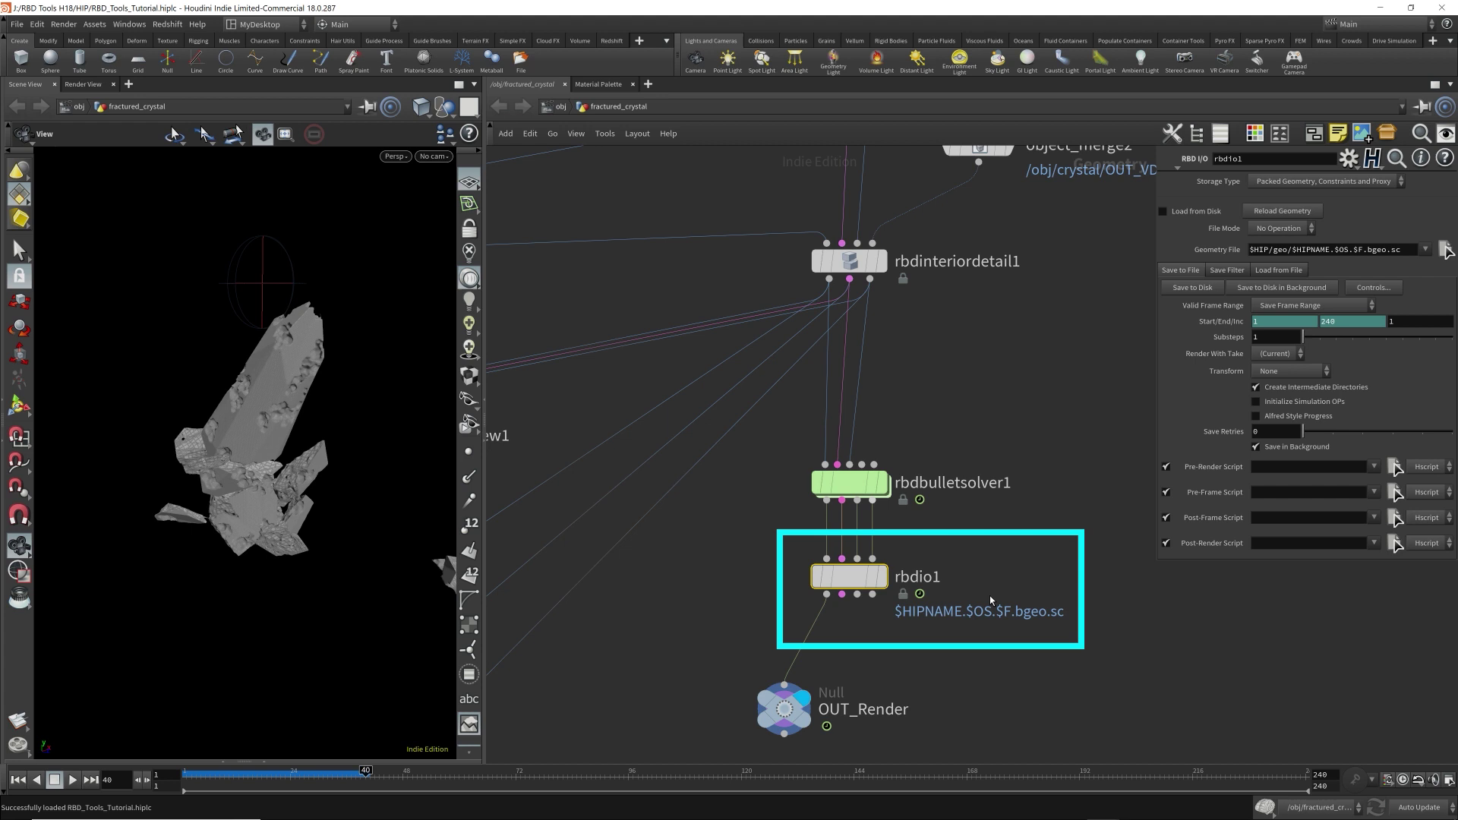
Add four File Cache nodes and wire each one to a separate output of rbdbulletsolver1.
click(827, 502)
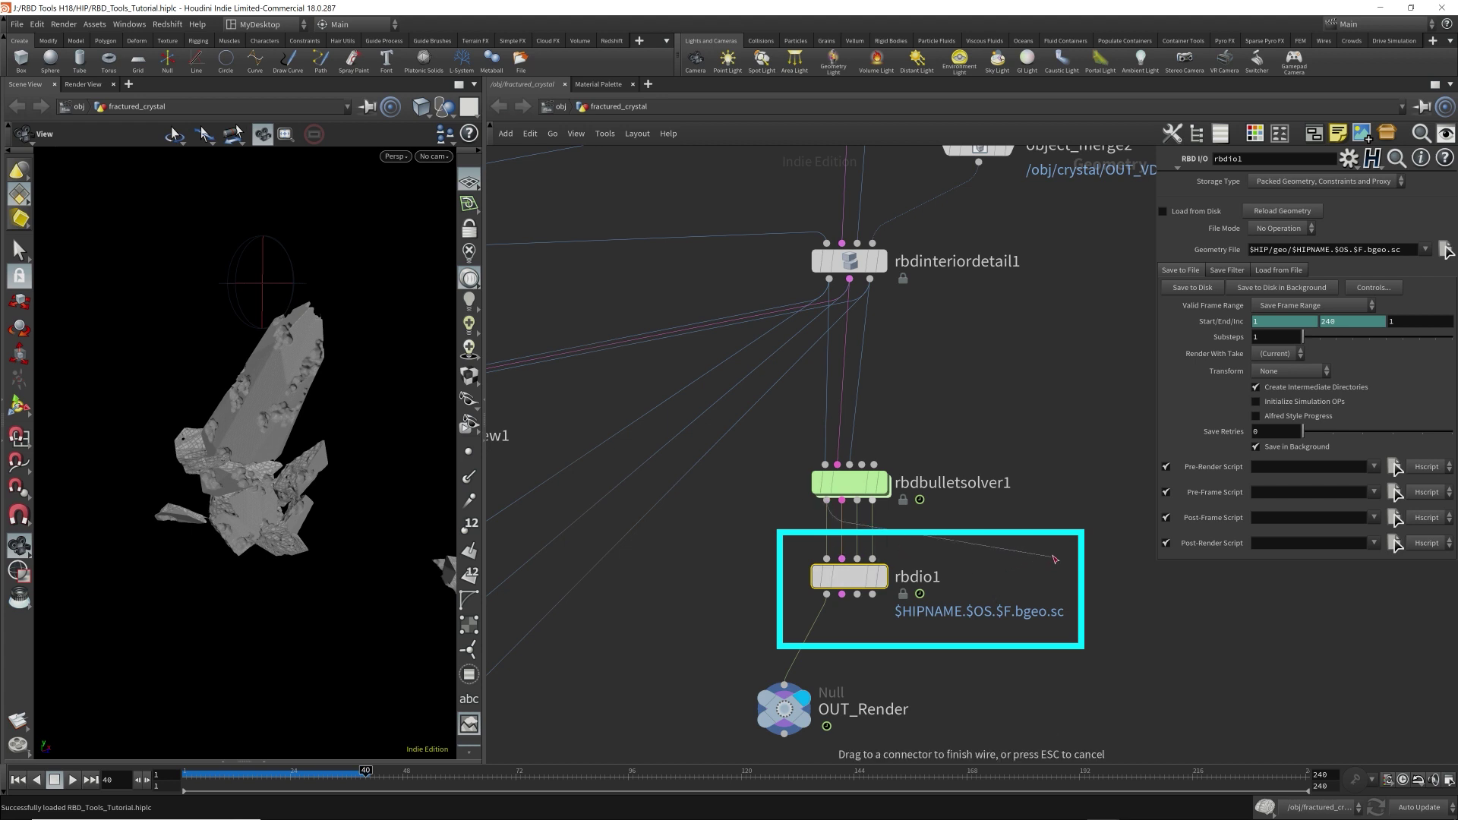
key(Tab)
text(filec)
key(Return)
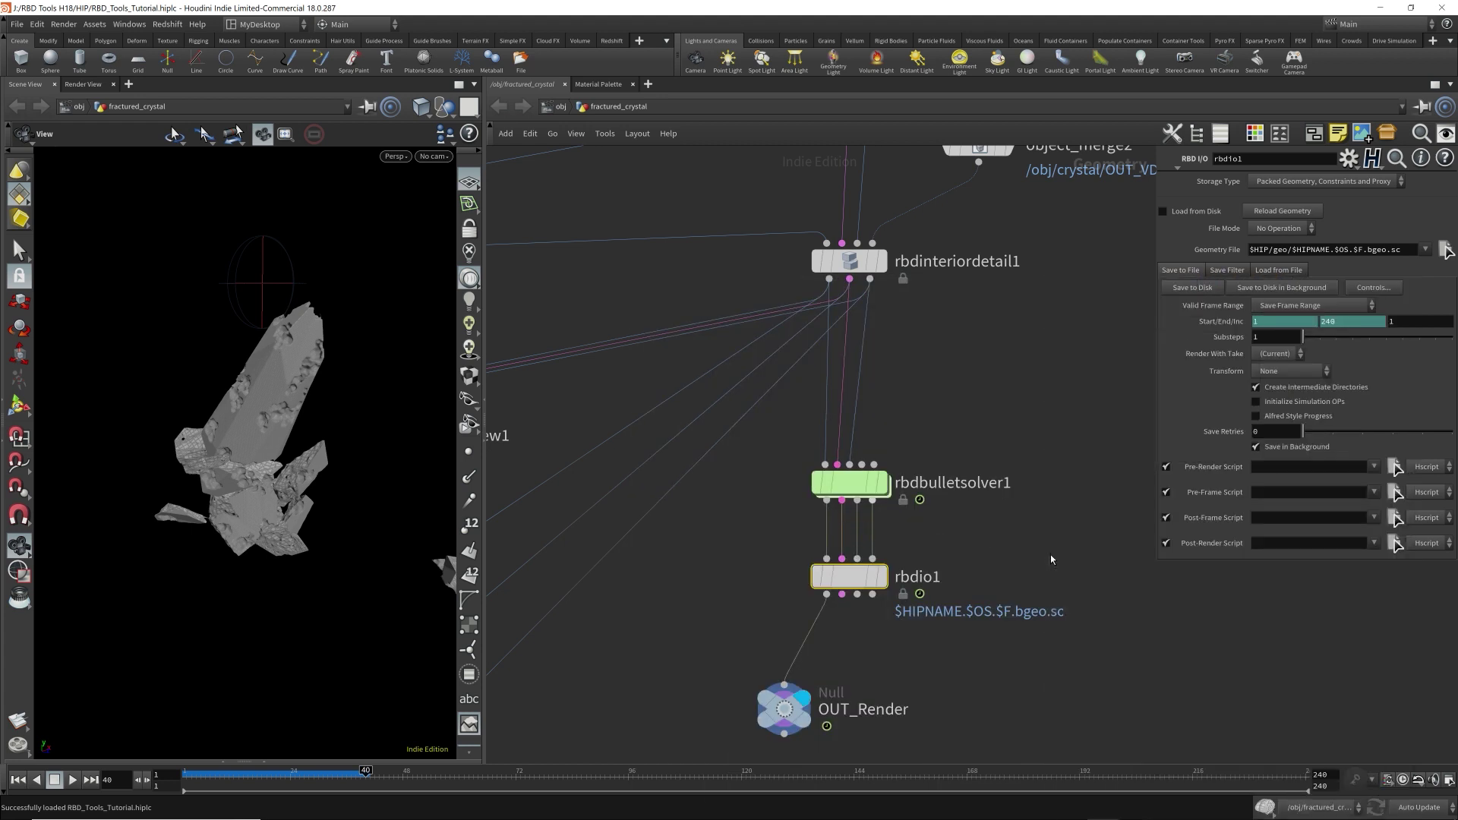
alt+drag(1041, 563, 1214, 554)
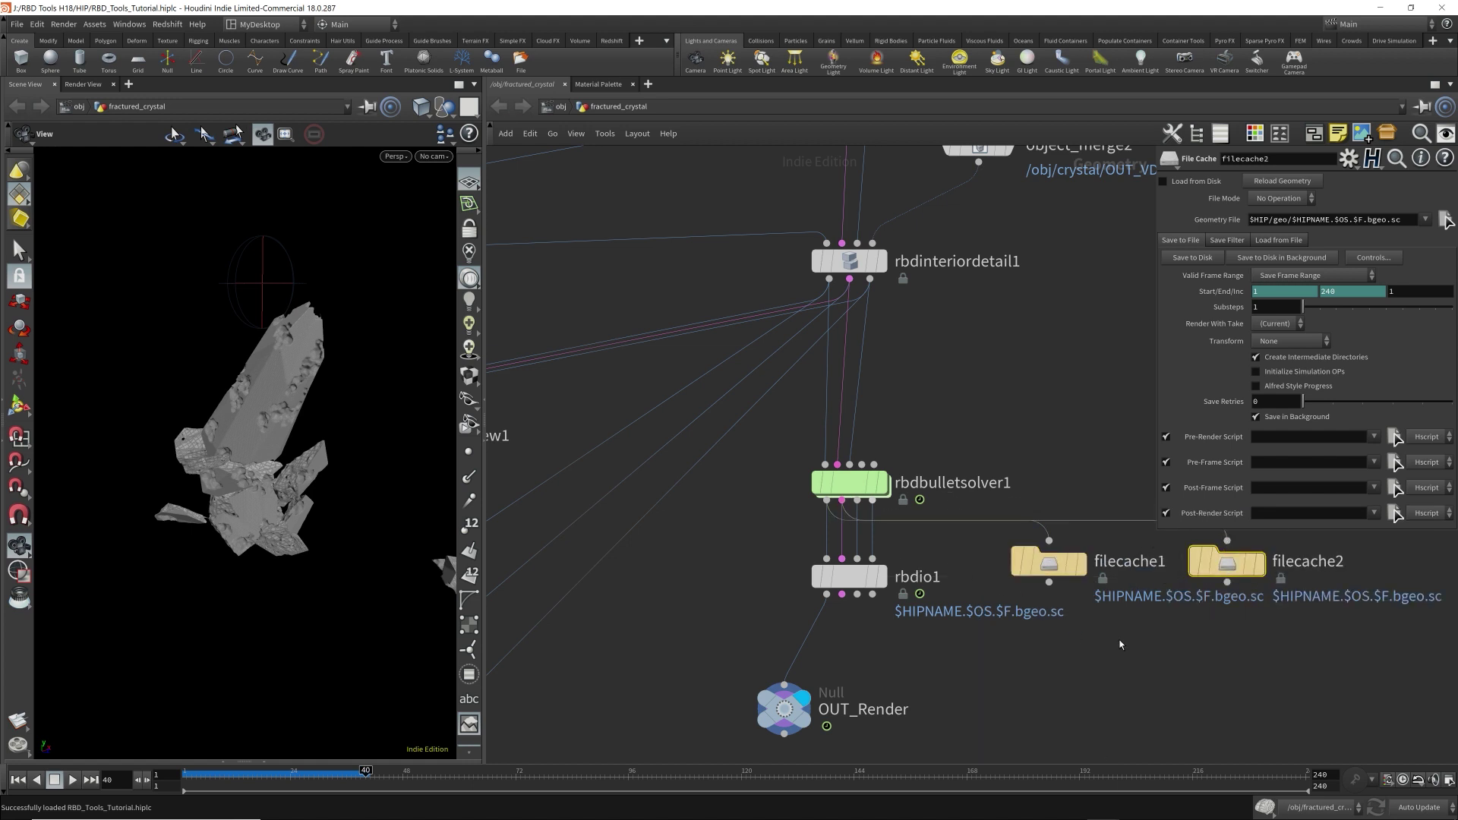
middle_drag(1139, 643, 871, 641)
mouse_move(970, 558)
alt+mouse_down()
mouse_move(1109, 557)
mouse_move(1101, 632)
mouse_move(598, 513)
alt+mouse_up()
click(1062, 673)
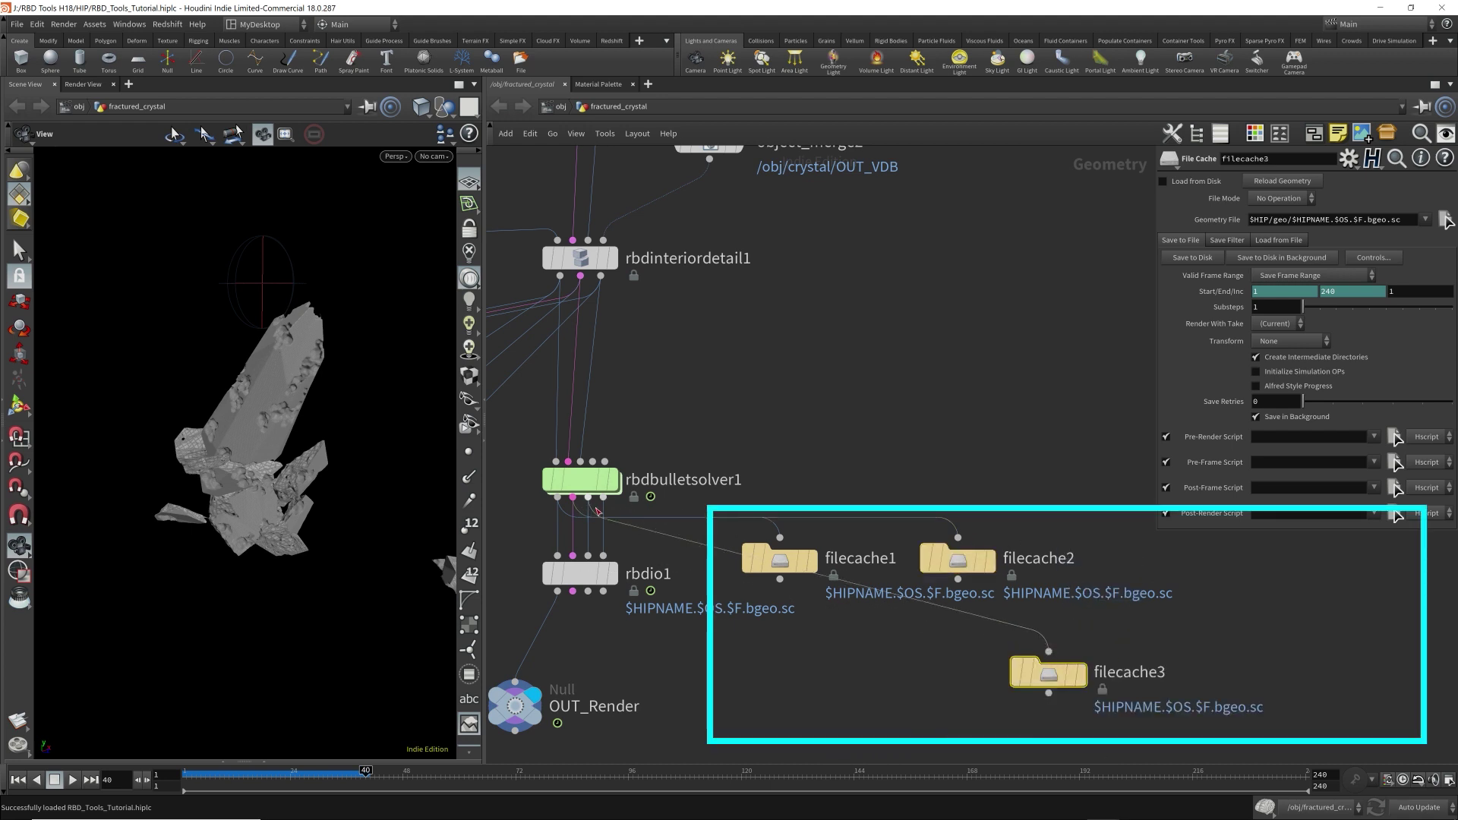
alt+drag(1067, 672, 1281, 673)
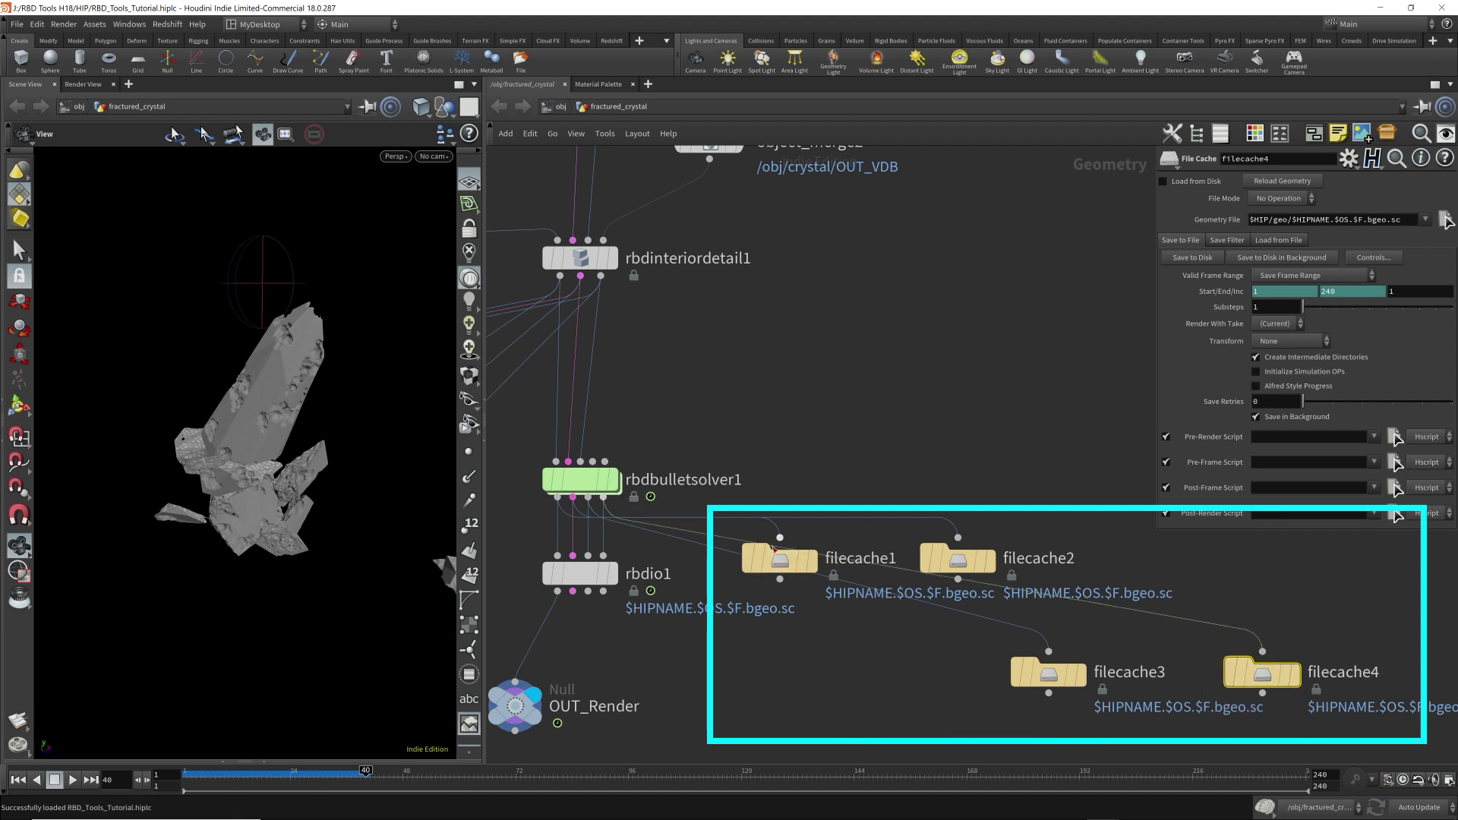
Arrange the four File Cache nodes in two compact rows beside rbdio1.
drag(762, 458, 1109, 604)
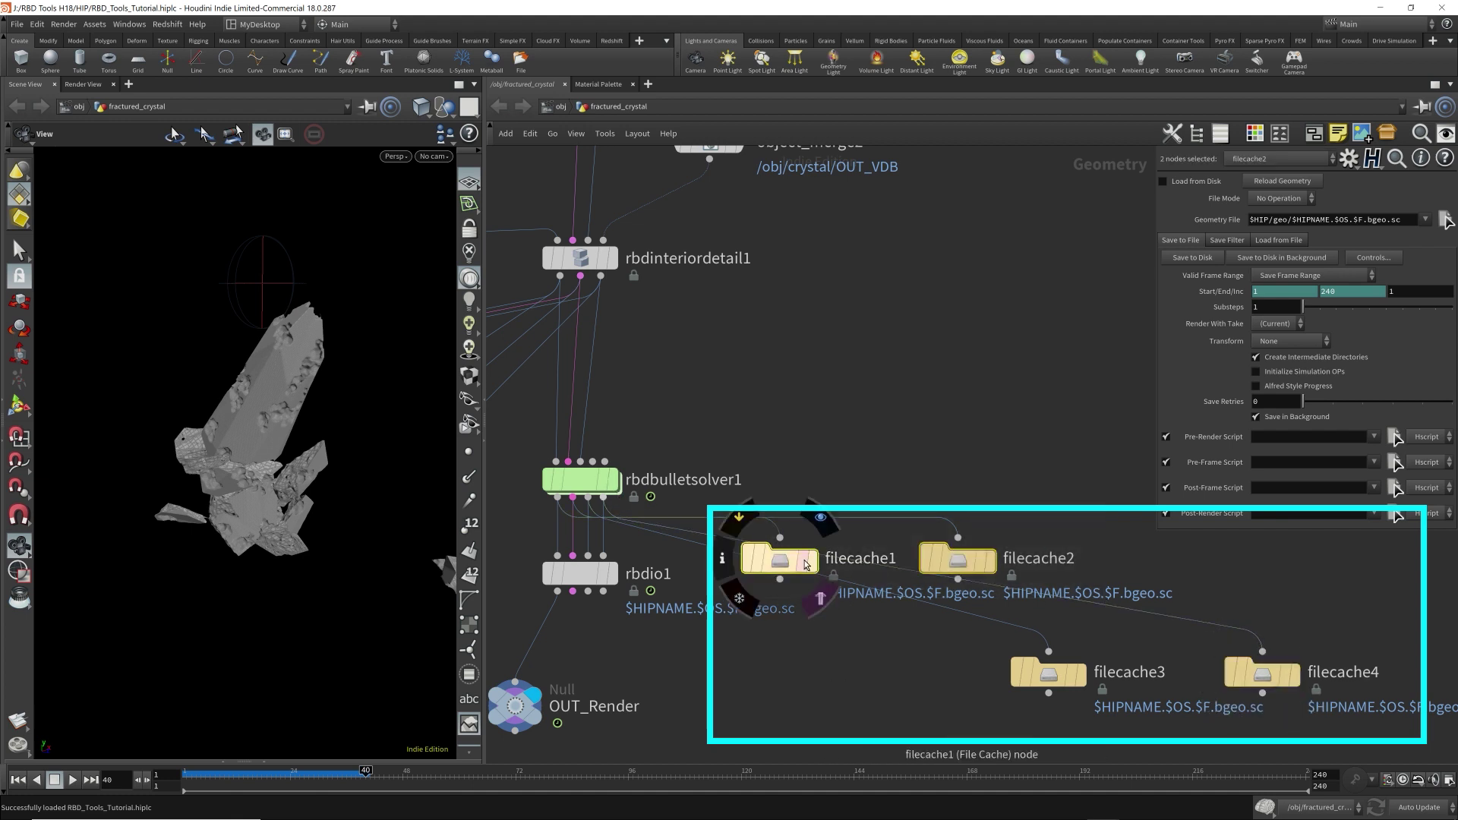
drag(805, 564, 1065, 580)
drag(991, 463, 1367, 686)
drag(1156, 563, 1007, 563)
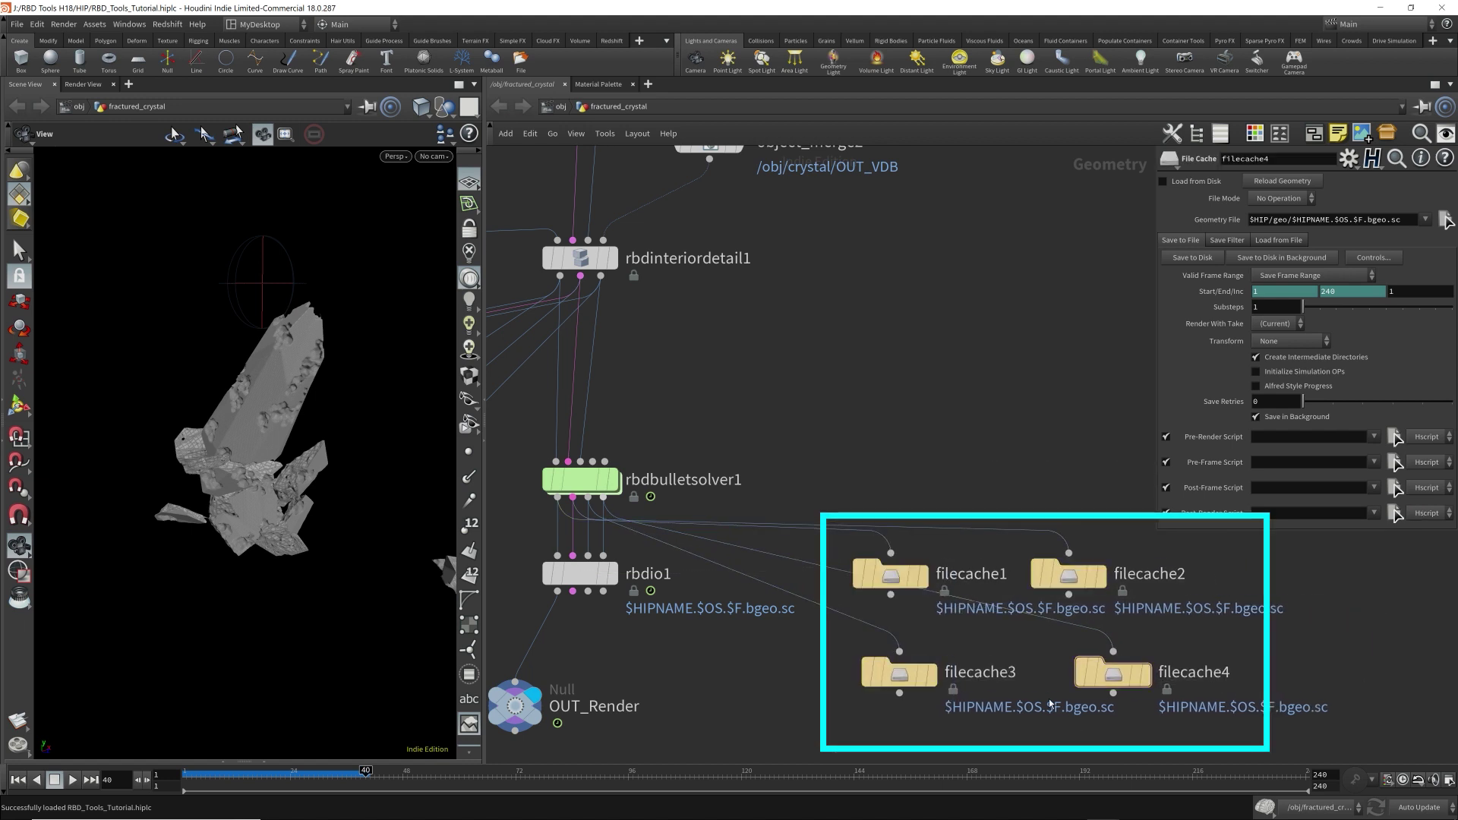
Delete the four File Cache nodes, keeping only rbdio1 below the solver.
click(580, 573)
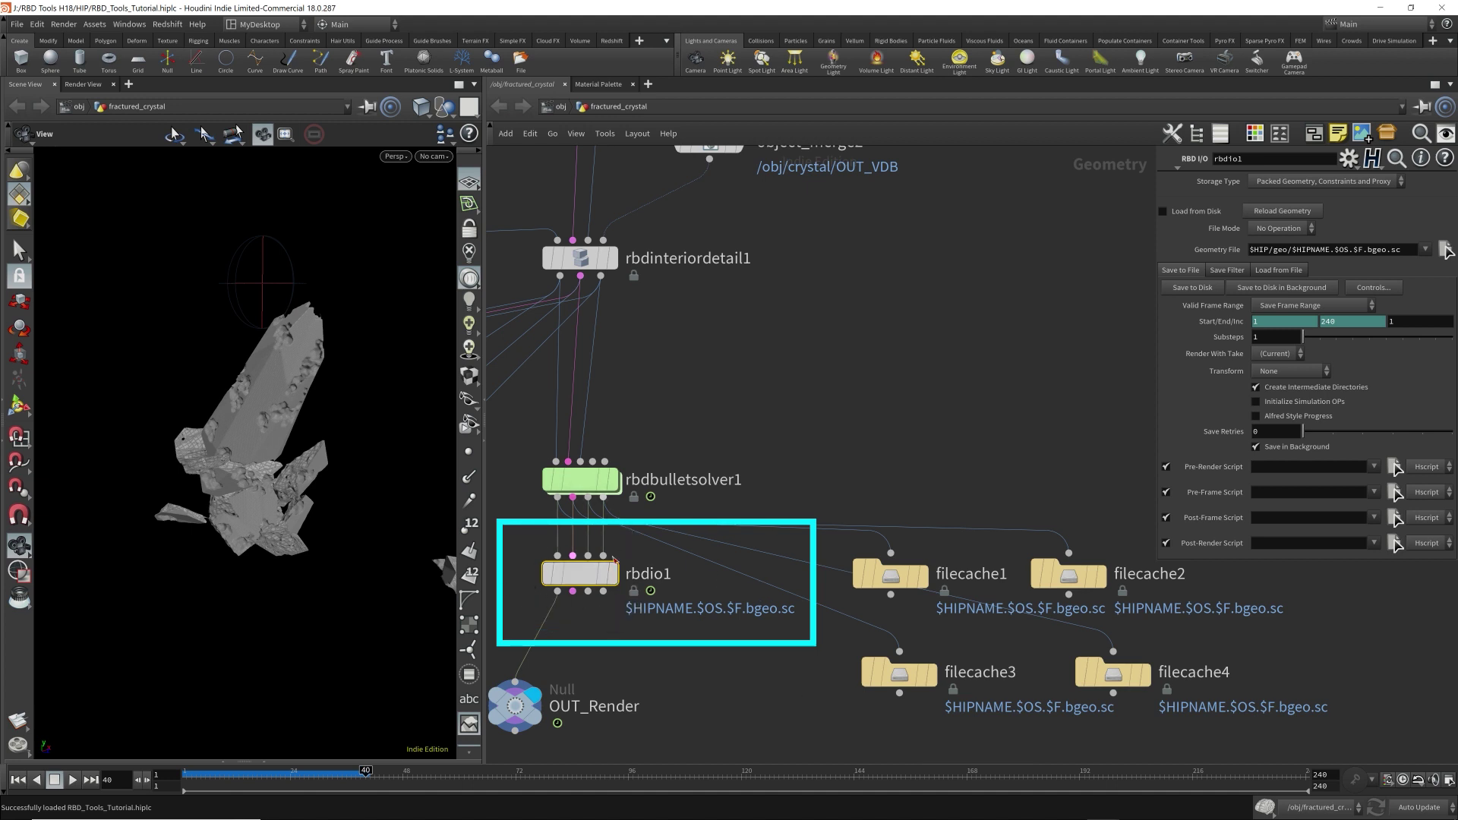
drag(864, 742, 1182, 548)
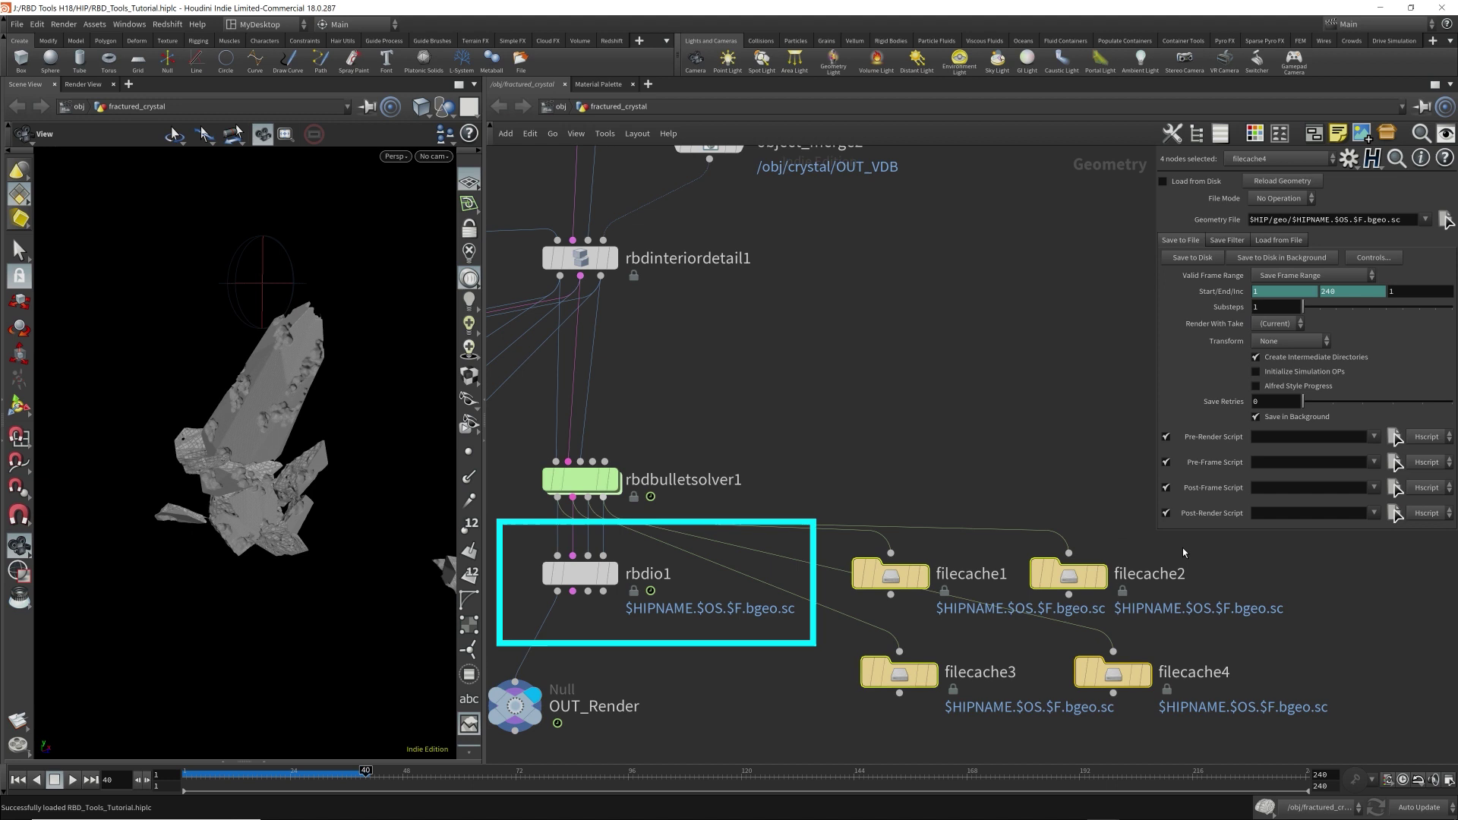
key(Delete)
mouse_move(762, 663)
middle_down()
mouse_move(995, 663)
mouse_move(919, 651)
middle_up()
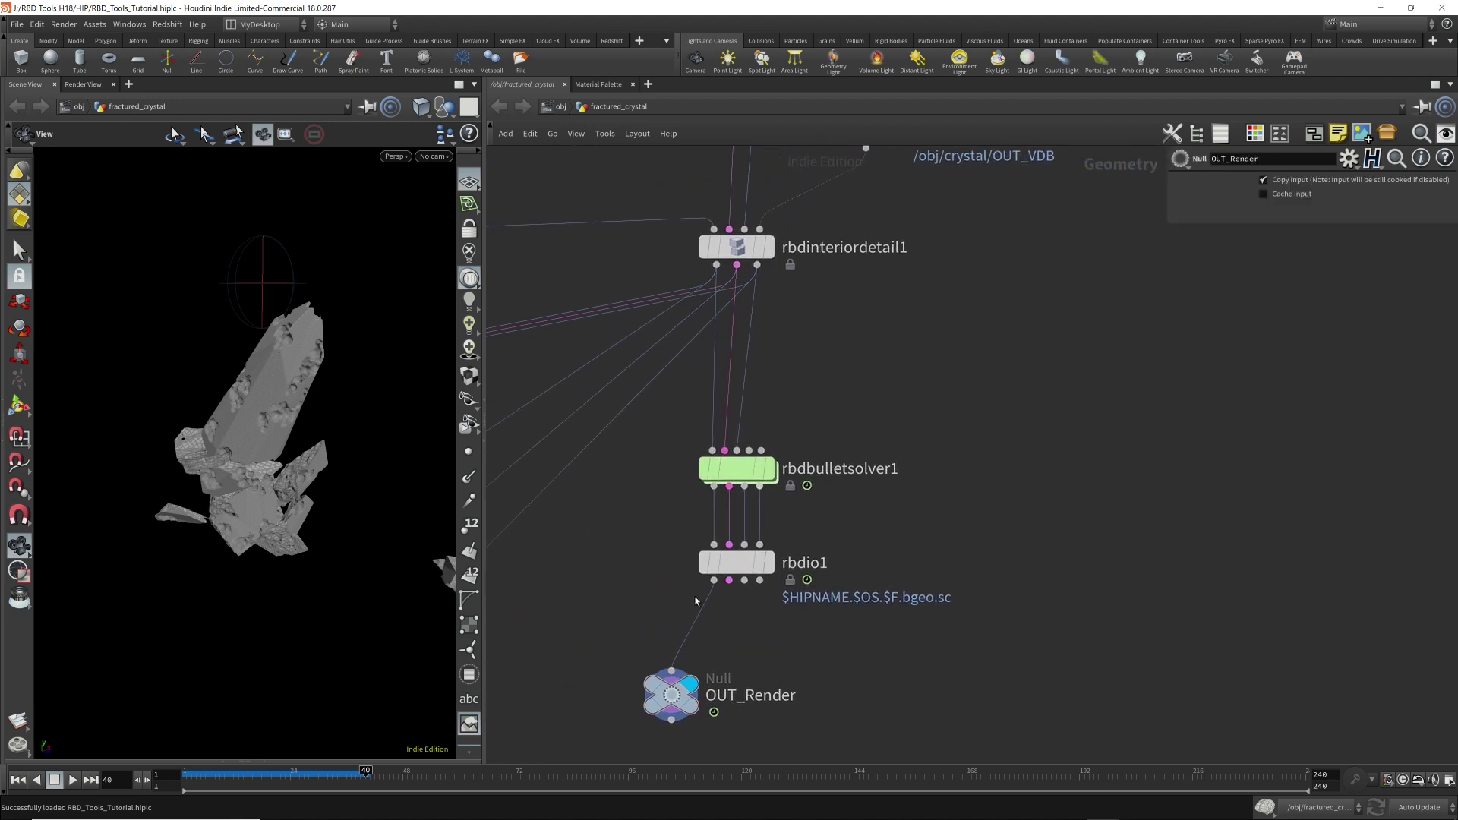
Review the Storage Type options of rbdio1 and set the type to Geometry Only.
click(734, 563)
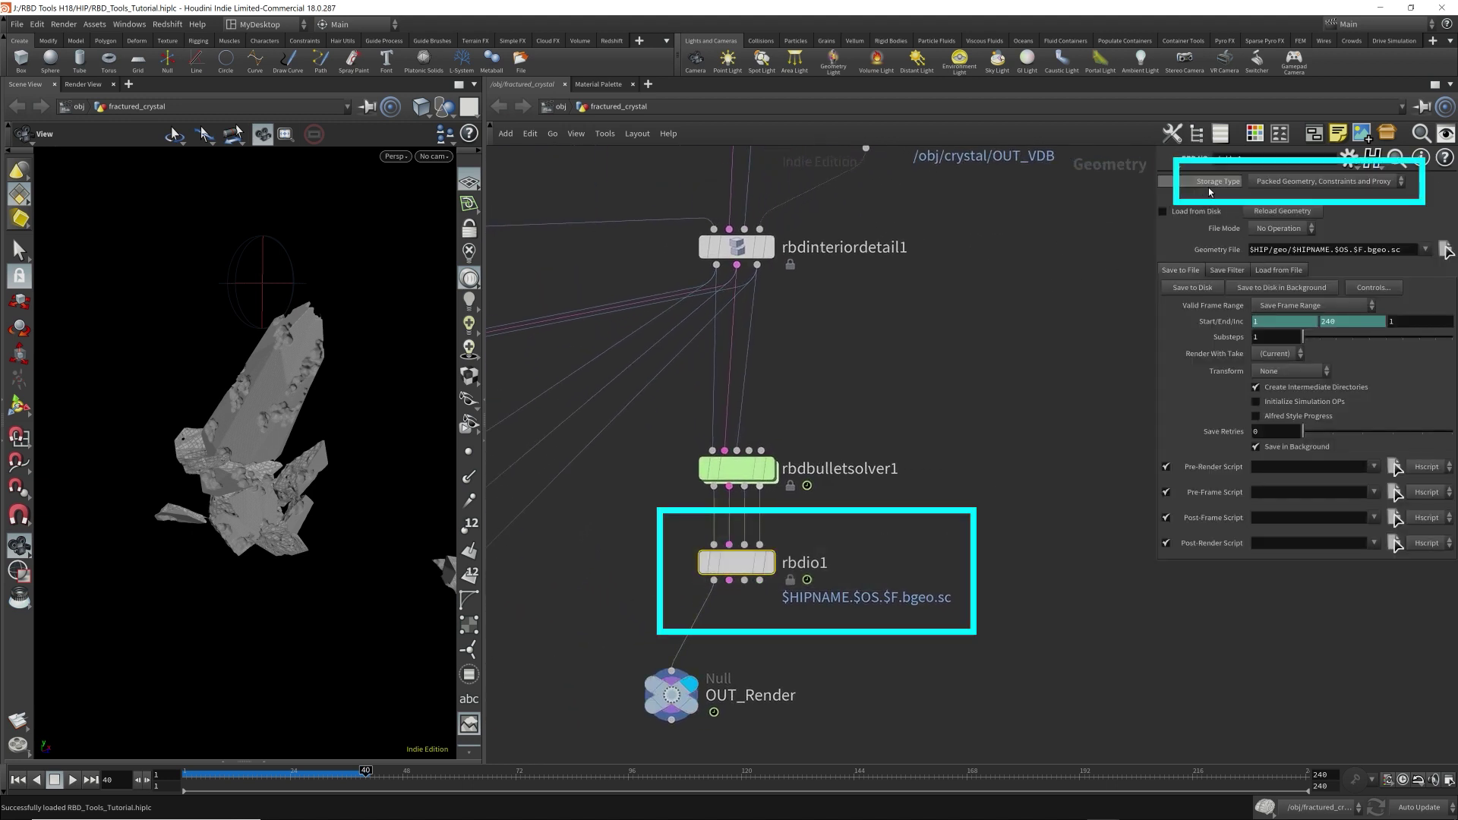
click(1281, 182)
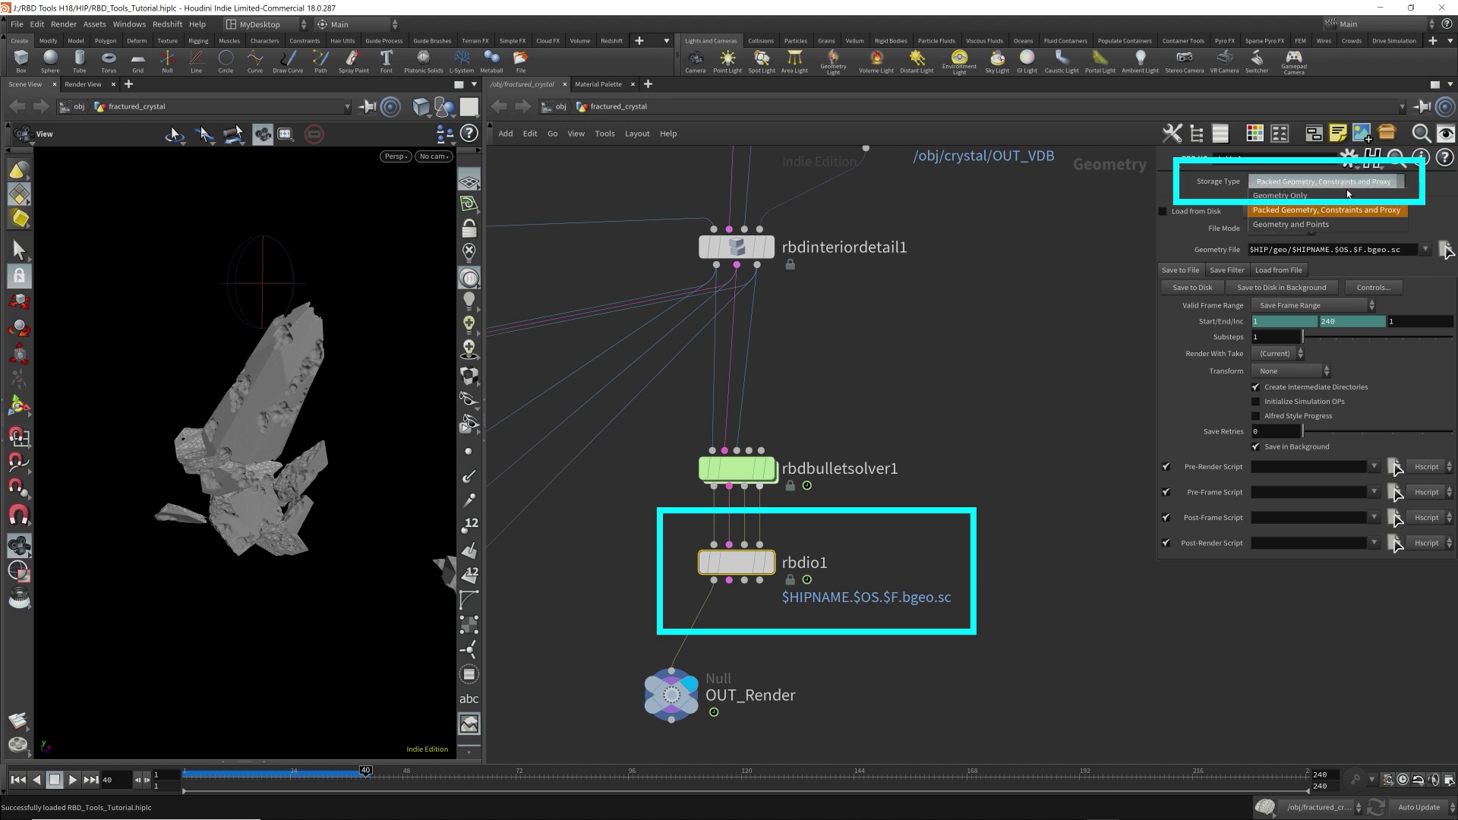
click(1314, 210)
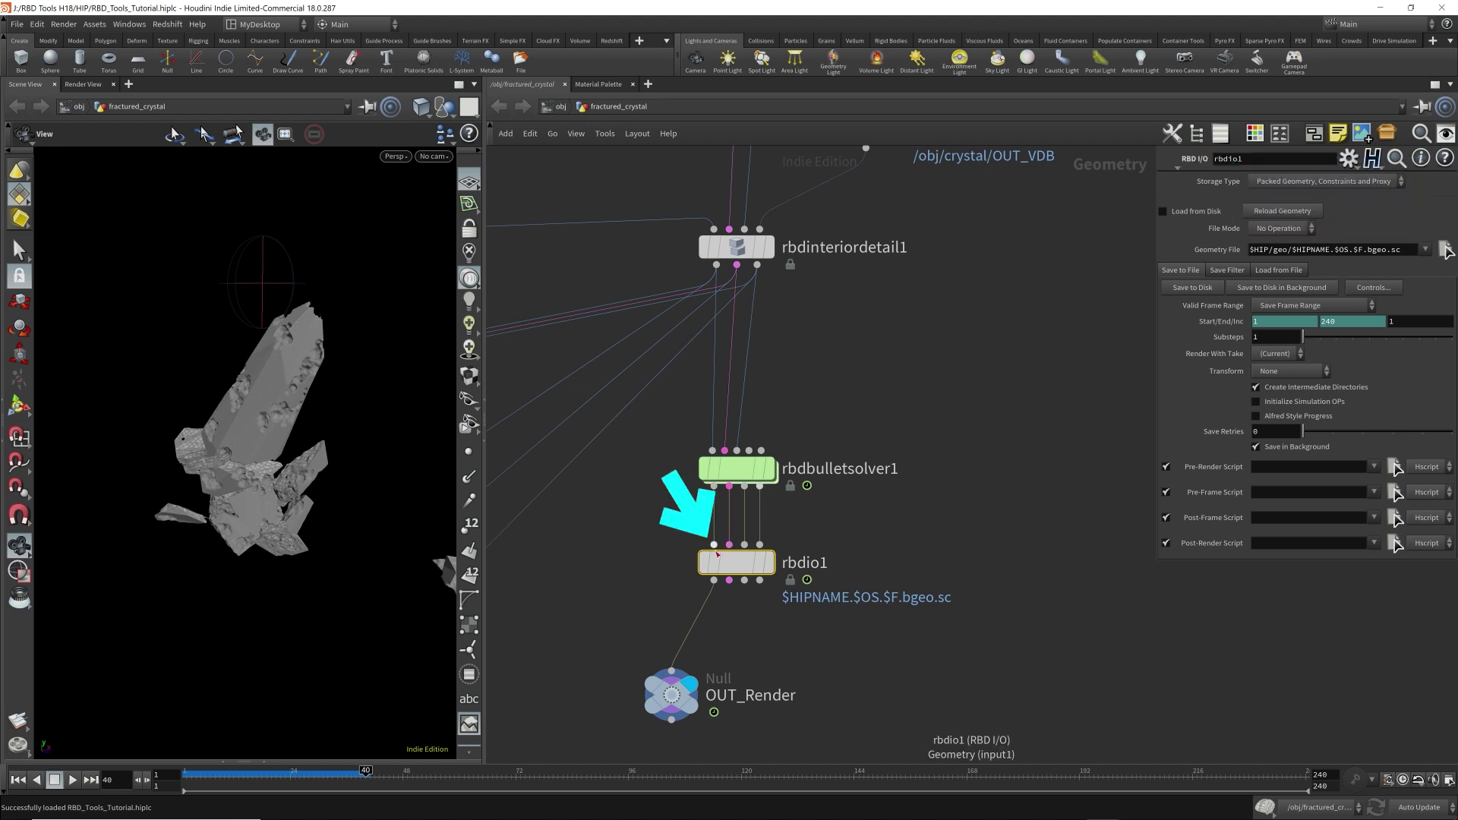
mouse_move(722, 535)
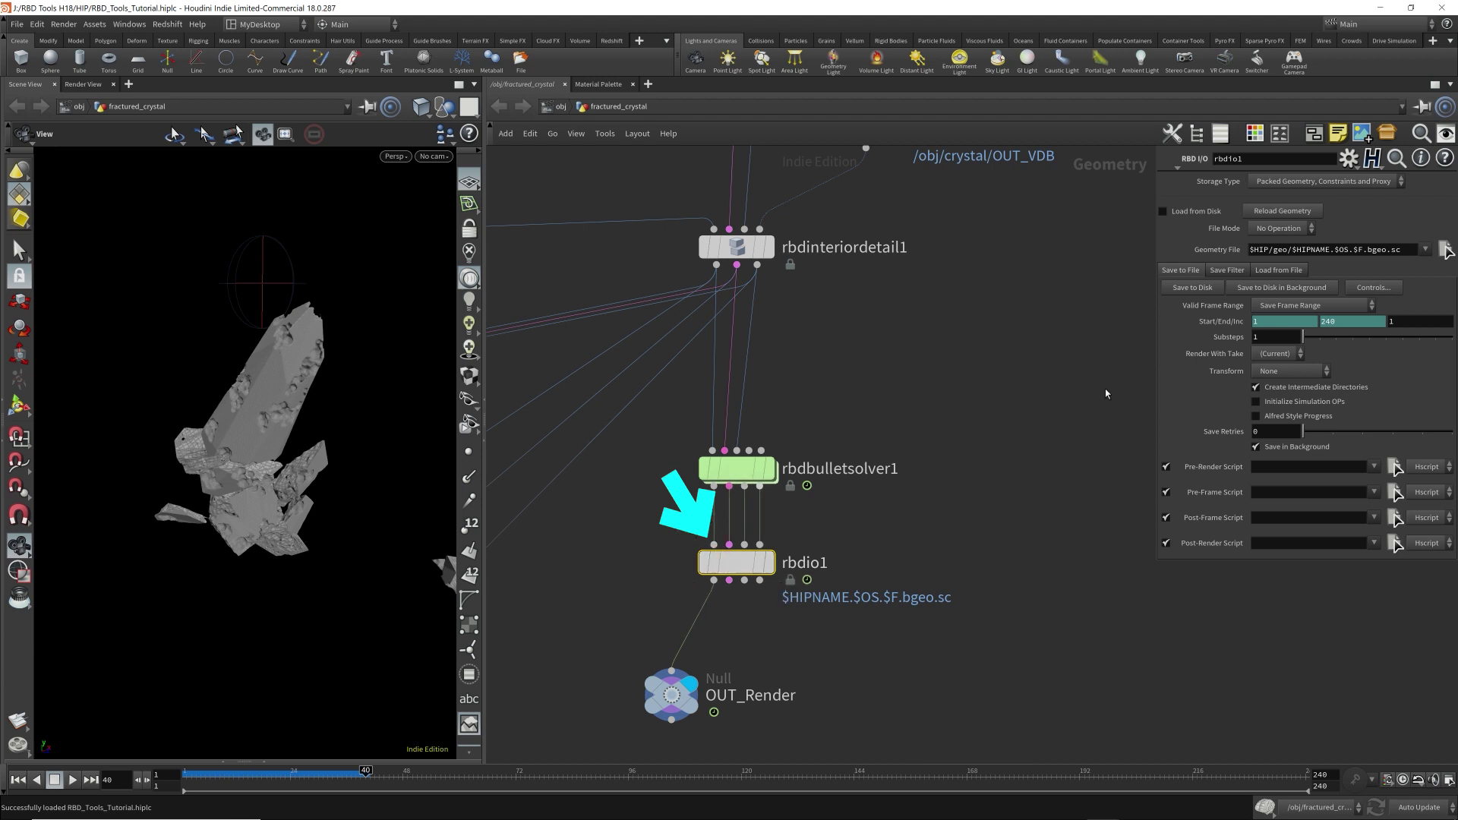
click(1310, 182)
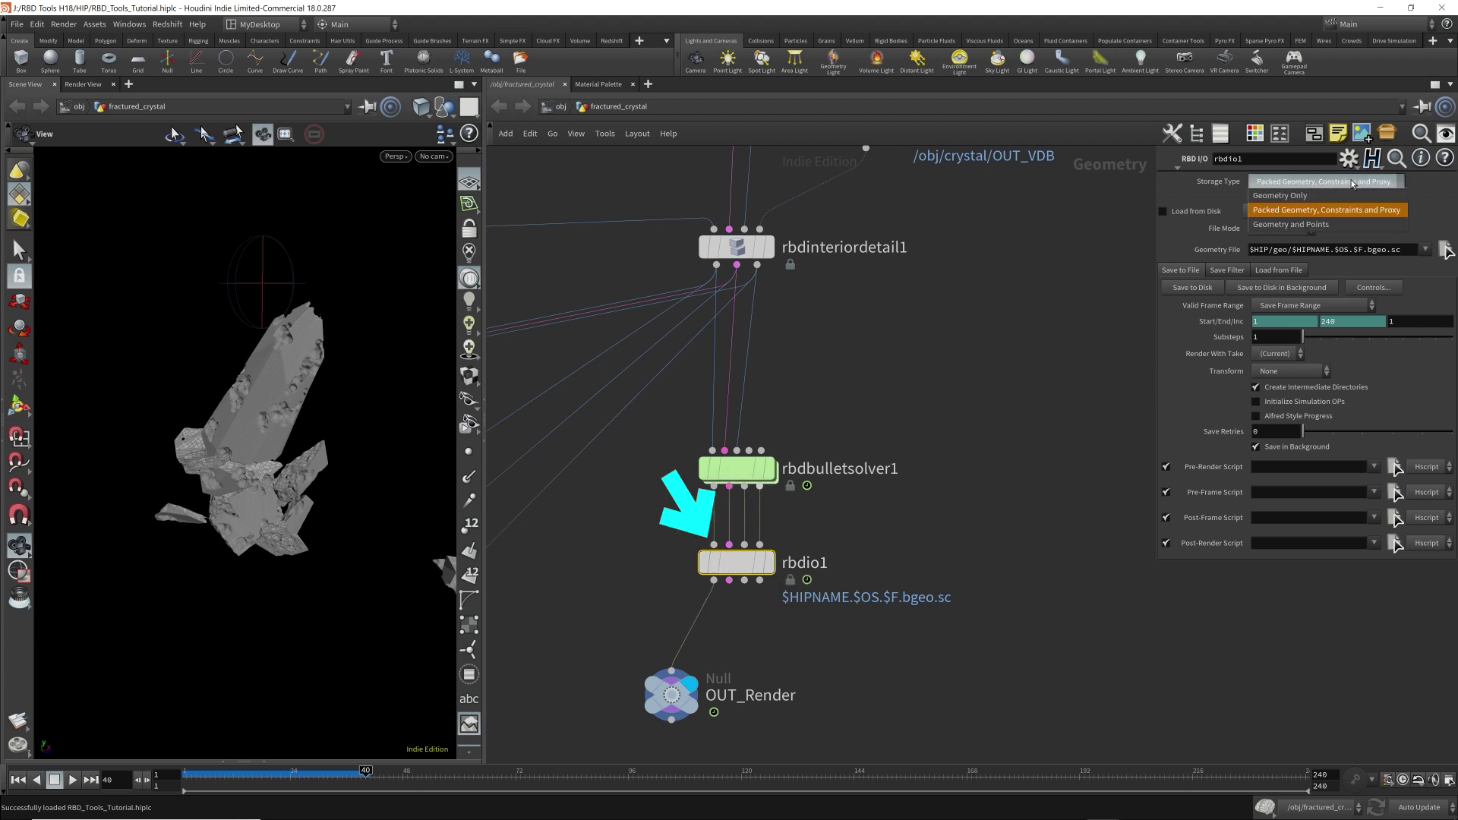
click(1283, 197)
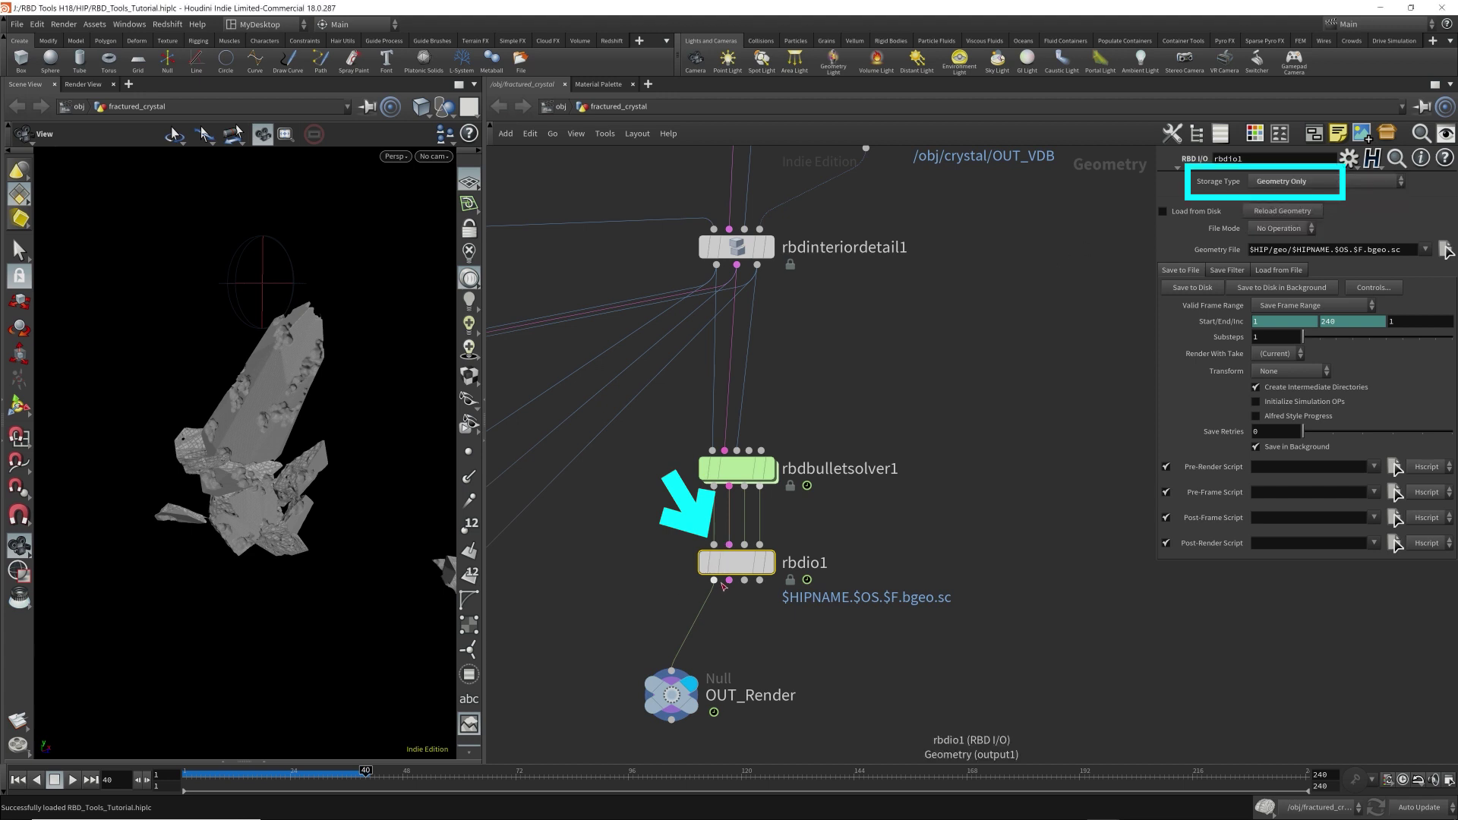
drag(713, 583, 646, 629)
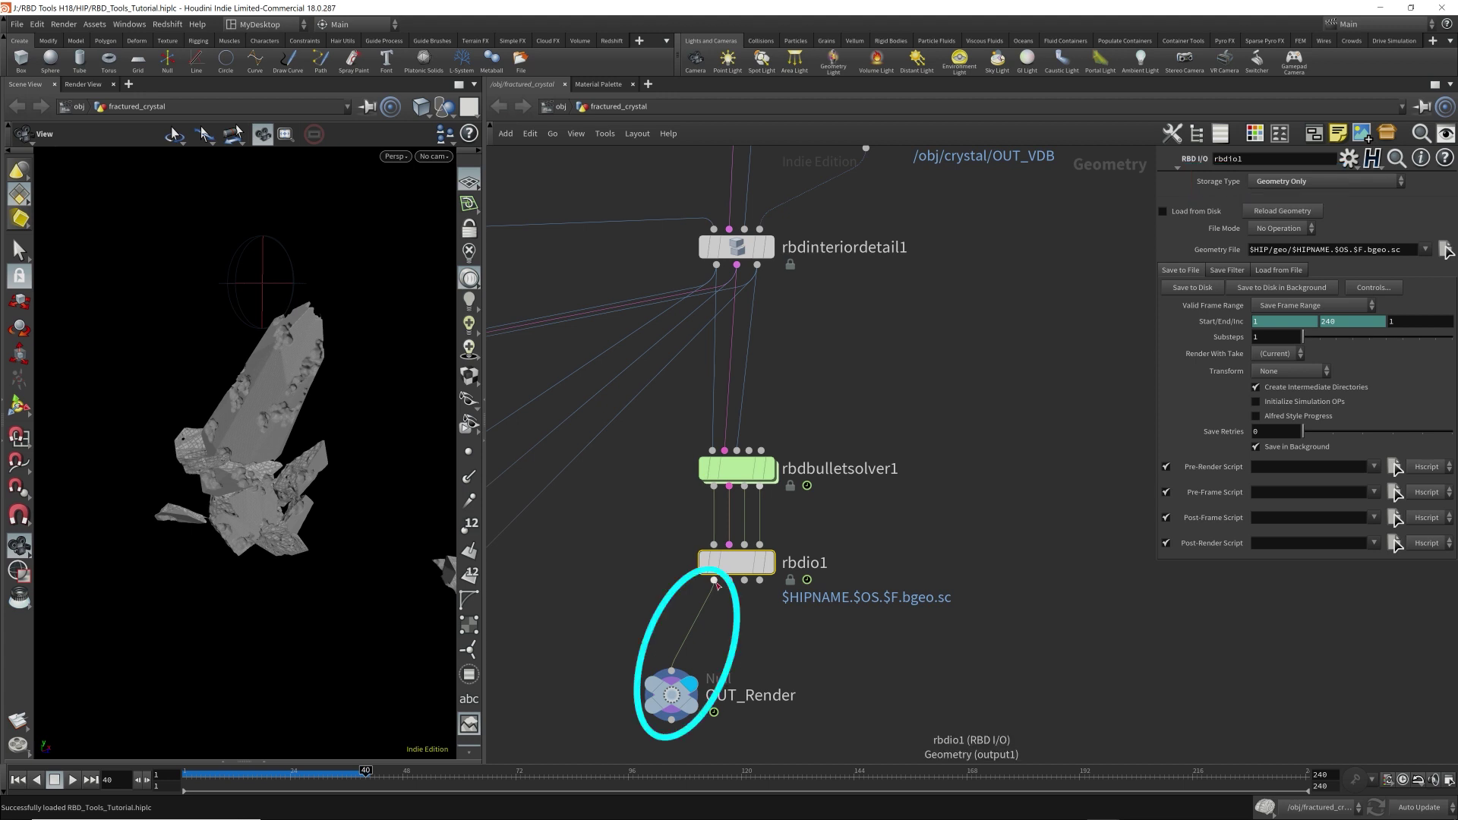
mouse_move(714, 582)
mouse_down()
mouse_move(568, 661)
mouse_move(594, 652)
mouse_move(870, 756)
mouse_up()
key(Escape)
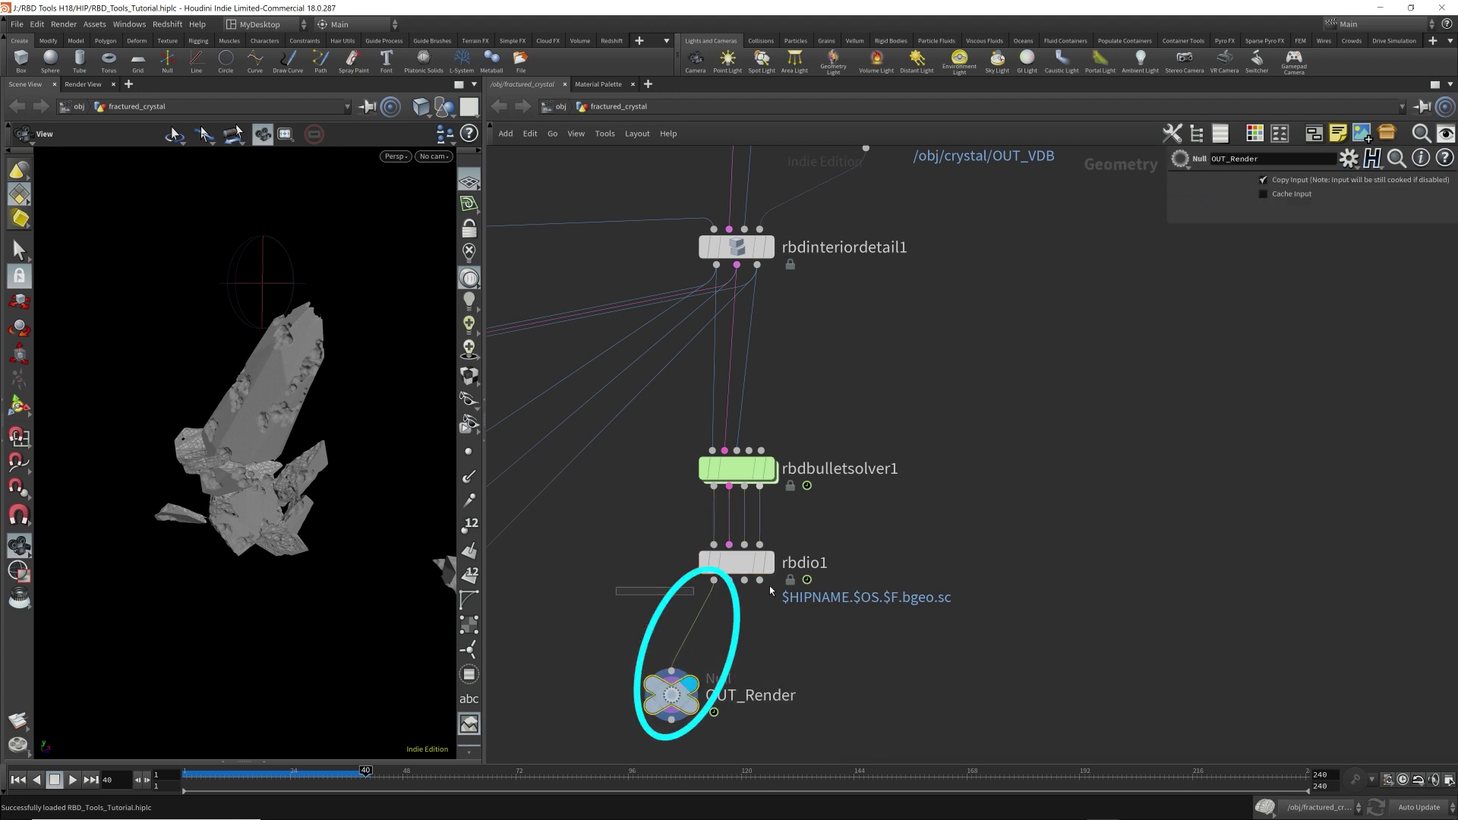
Set the Storage Type of rbdio1 to Packed Geometry, Constraints and Proxy.
click(735, 562)
click(1295, 182)
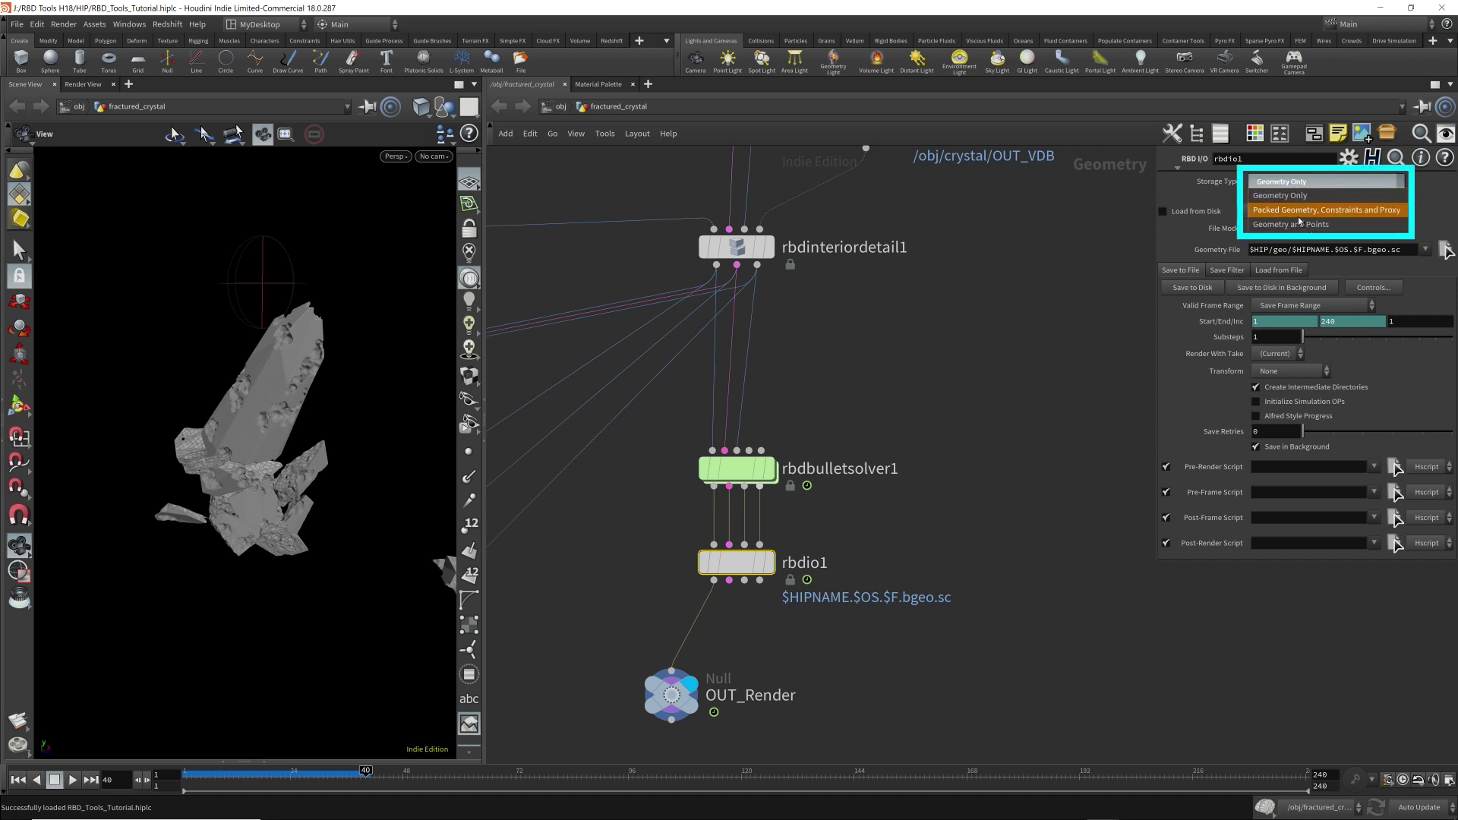
click(1372, 211)
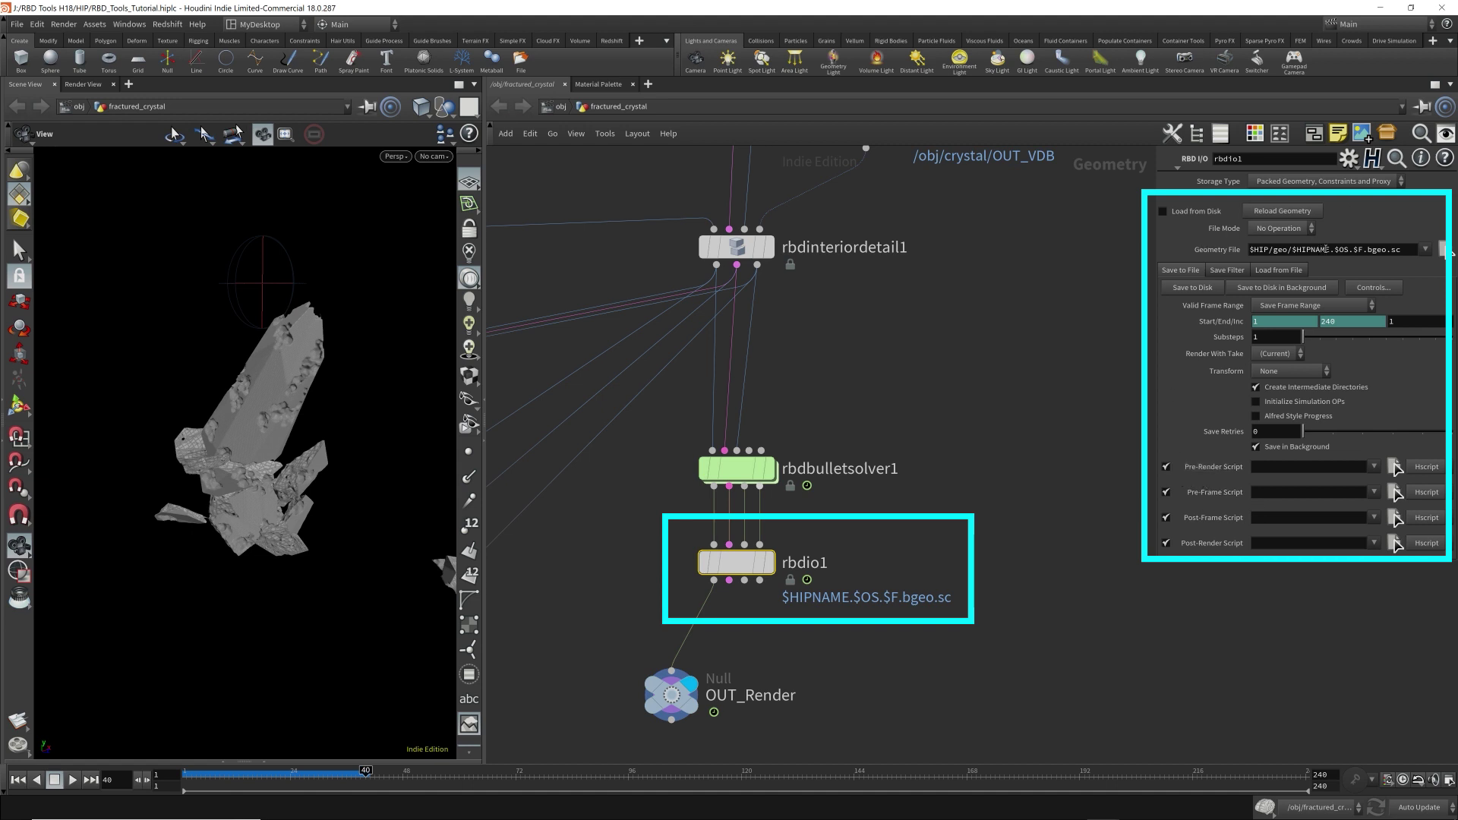
Remove $HIPNAME from rbdio1's Geometry File path so that it reads $HIP/geo/$OS.$F.bgeo.sc.
drag(1334, 249, 1291, 249)
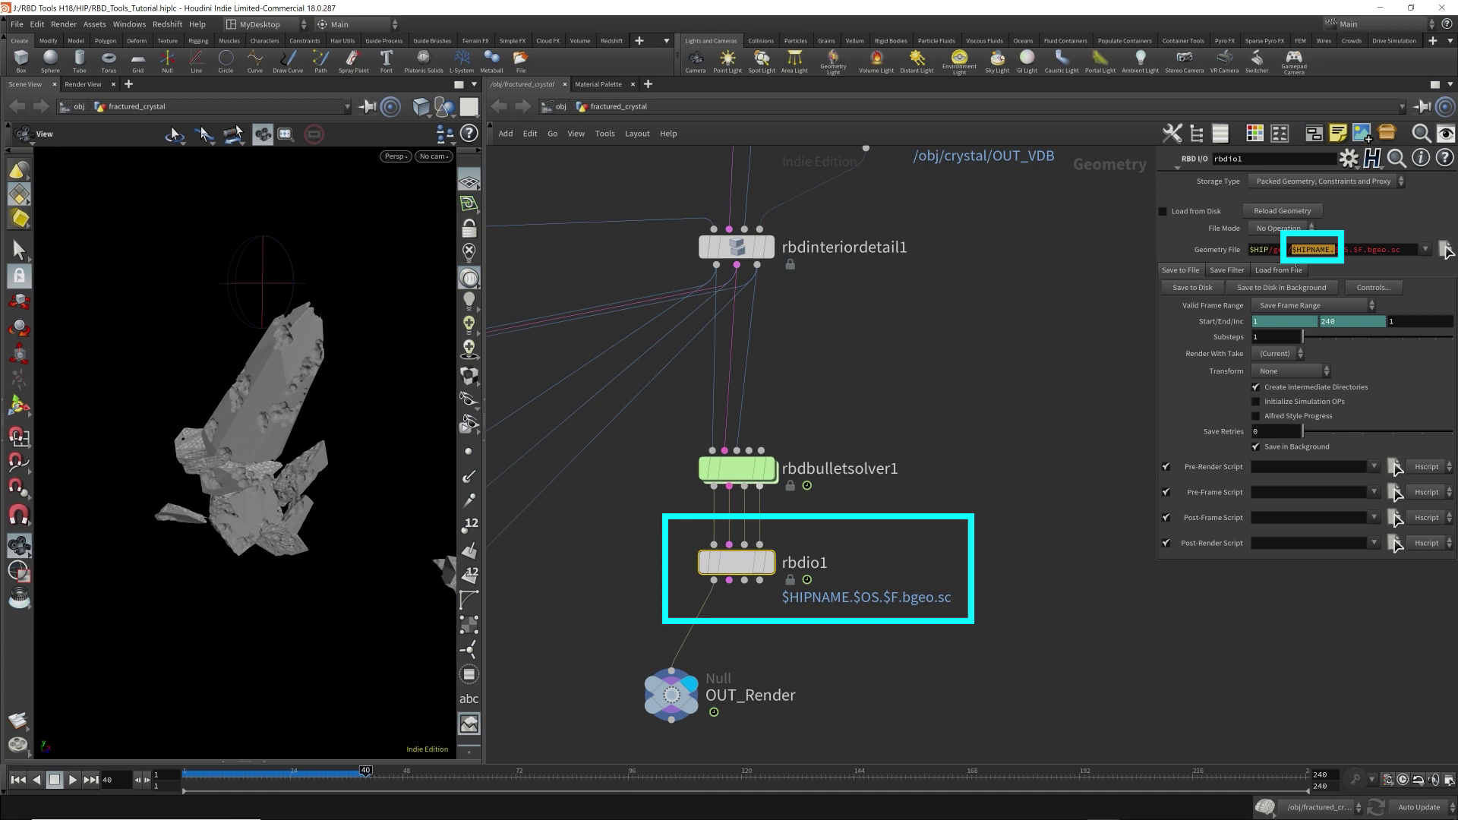
key(BackSpace)
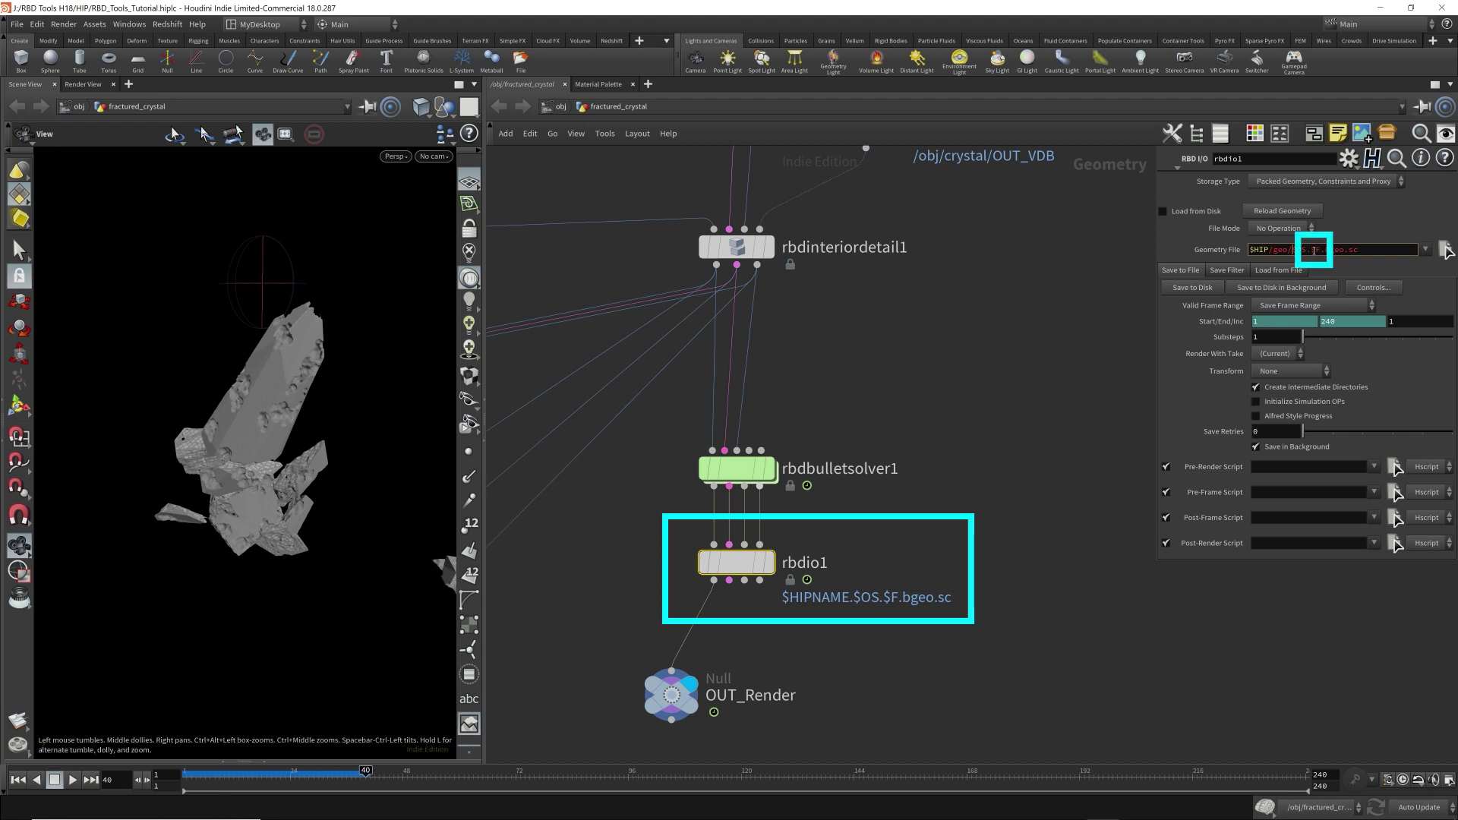
drag(1310, 250, 1322, 250)
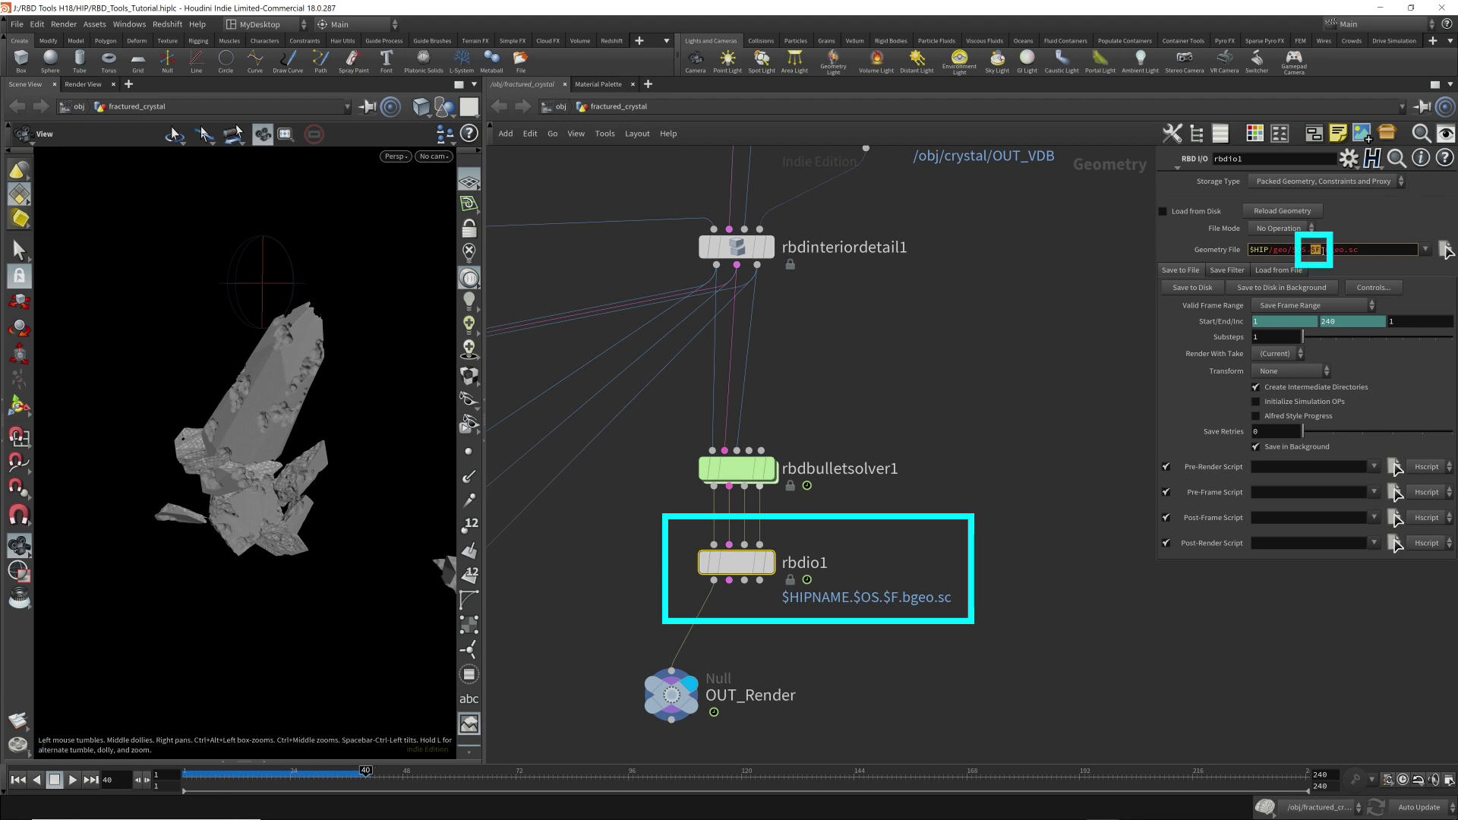
Enable Load from Disk on rbdio1 and save its frame range to disk.
click(1161, 211)
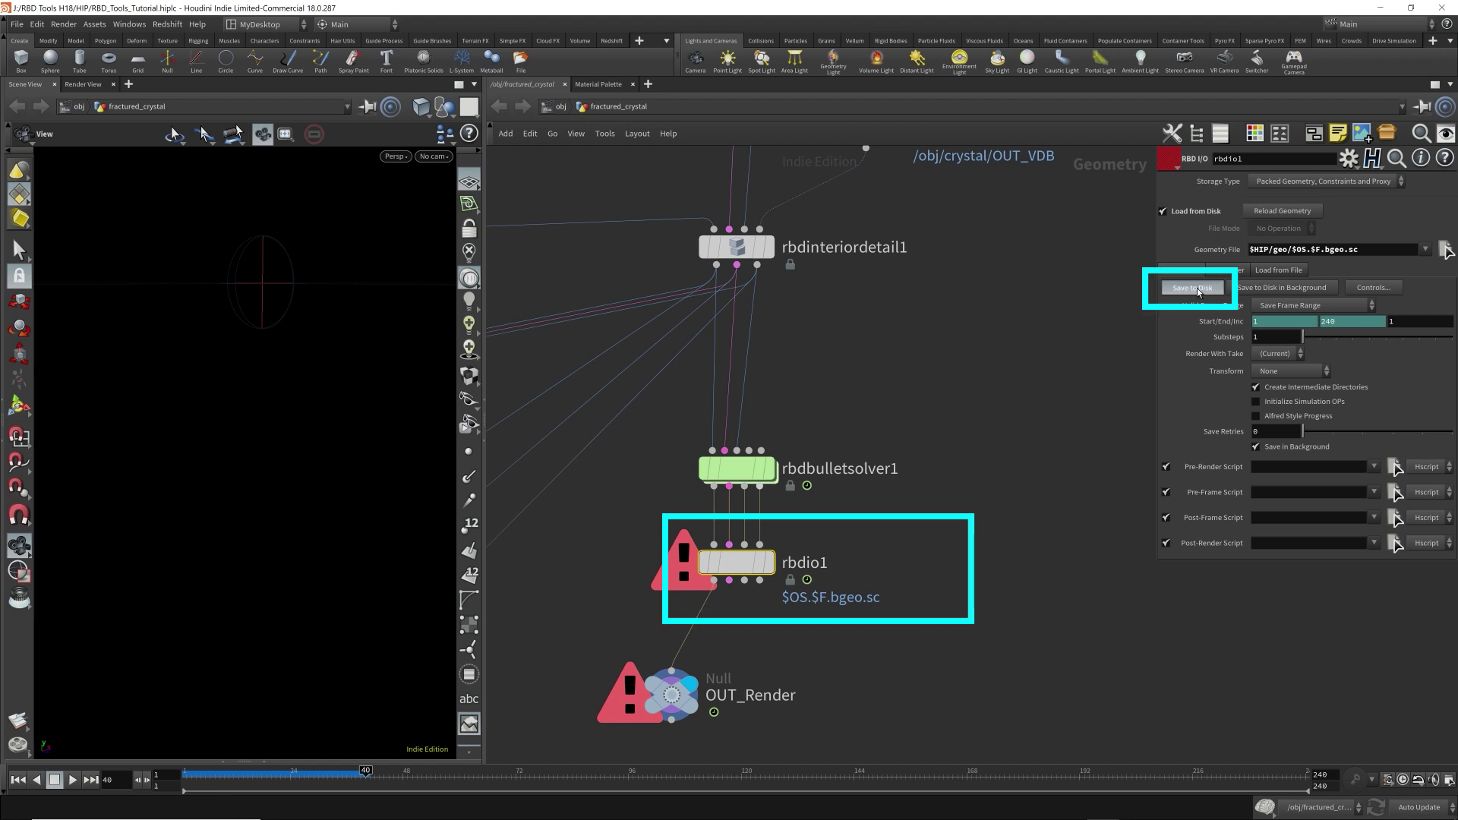
click(1197, 288)
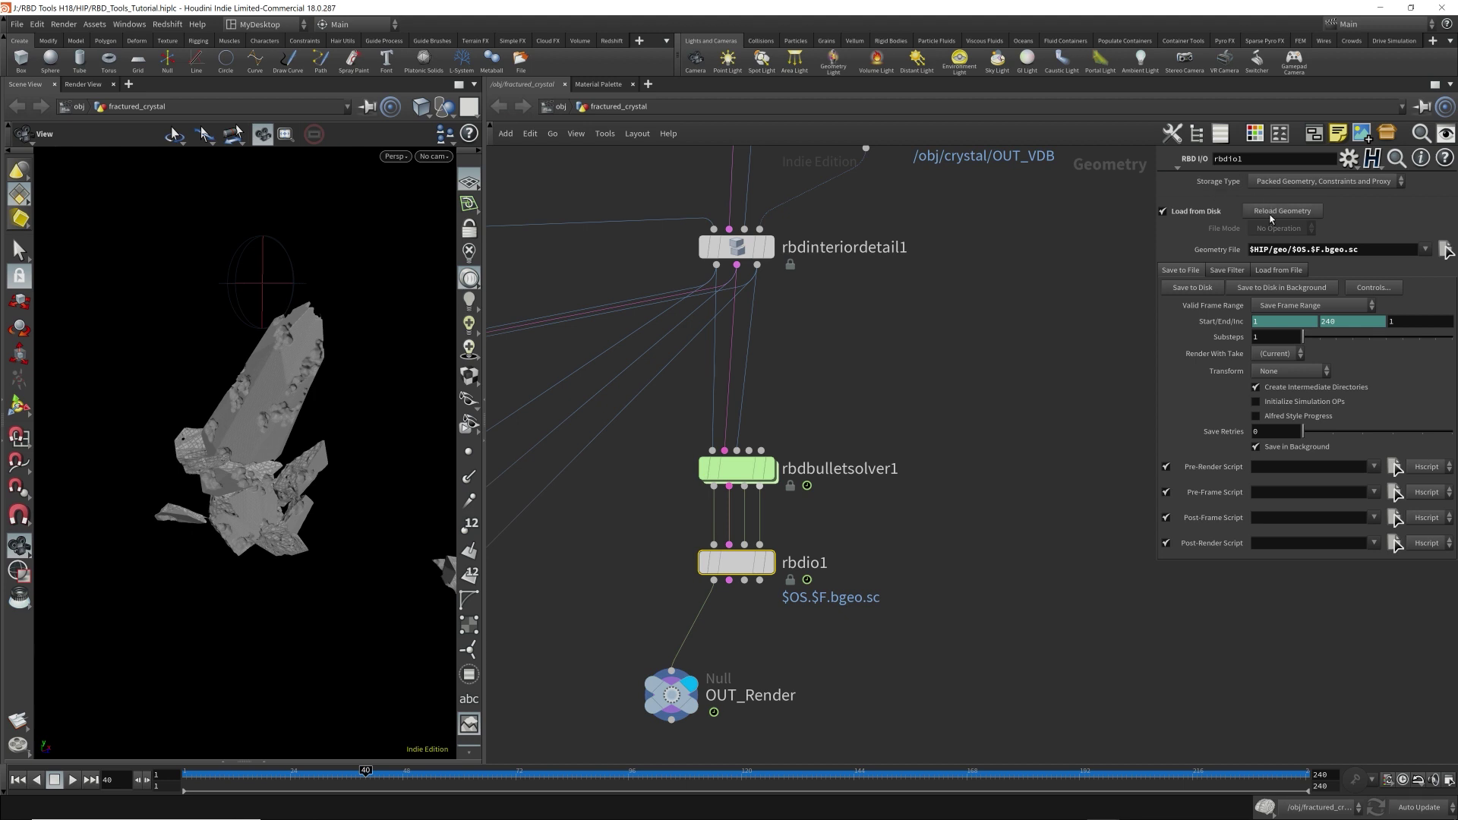
Display rbdio1 with OUT_Render aligned beneath it, and scrub the cached simulation to frame 24.
click(779, 566)
drag(671, 695, 736, 683)
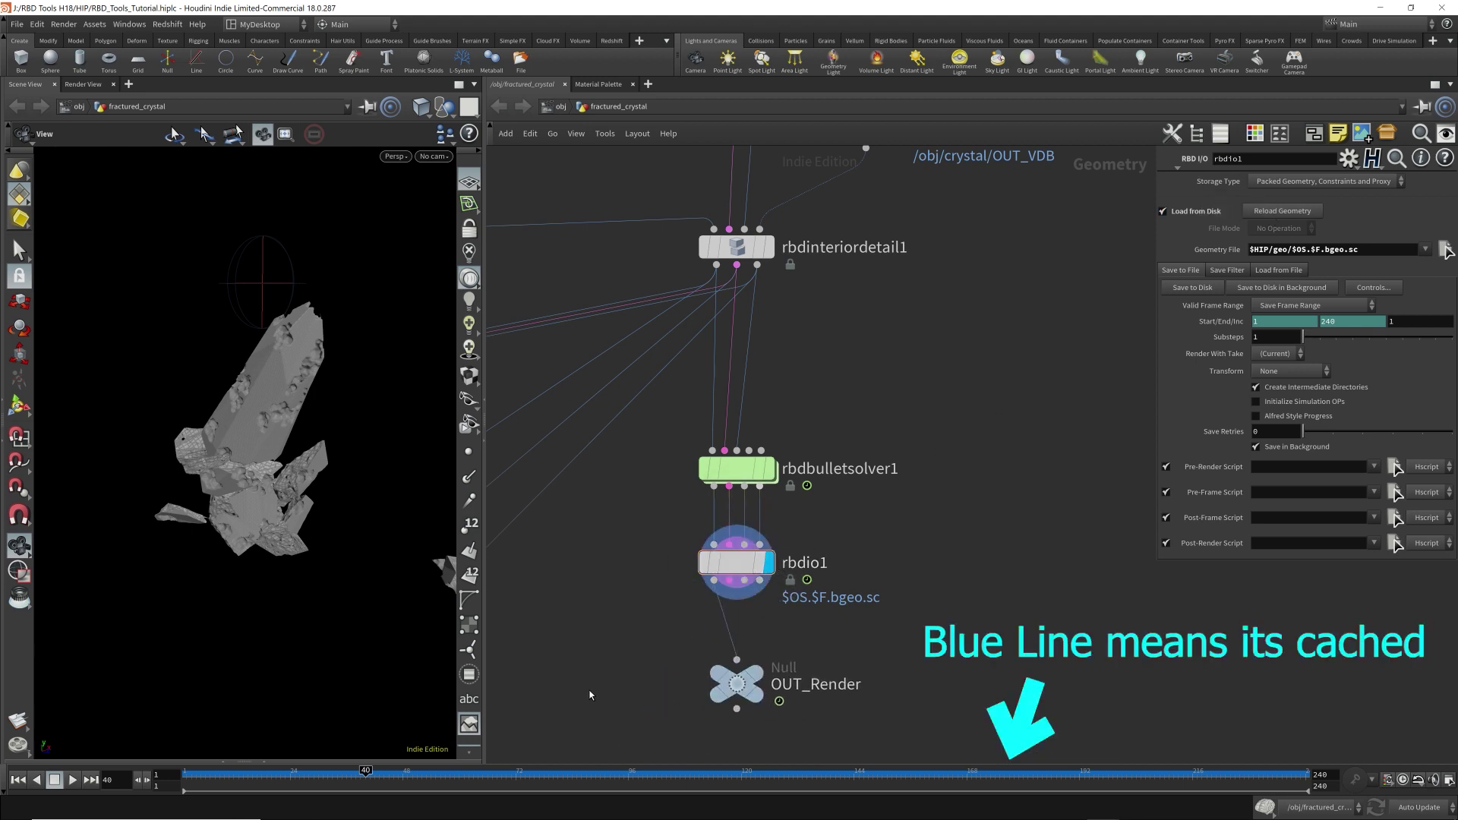
mouse_move(274, 777)
mouse_down()
mouse_move(864, 782)
mouse_move(290, 775)
mouse_up()
Display a new Null wired to rbdio1's constraint output and scrub the timeline to frame 37.
drag(736, 582, 894, 641)
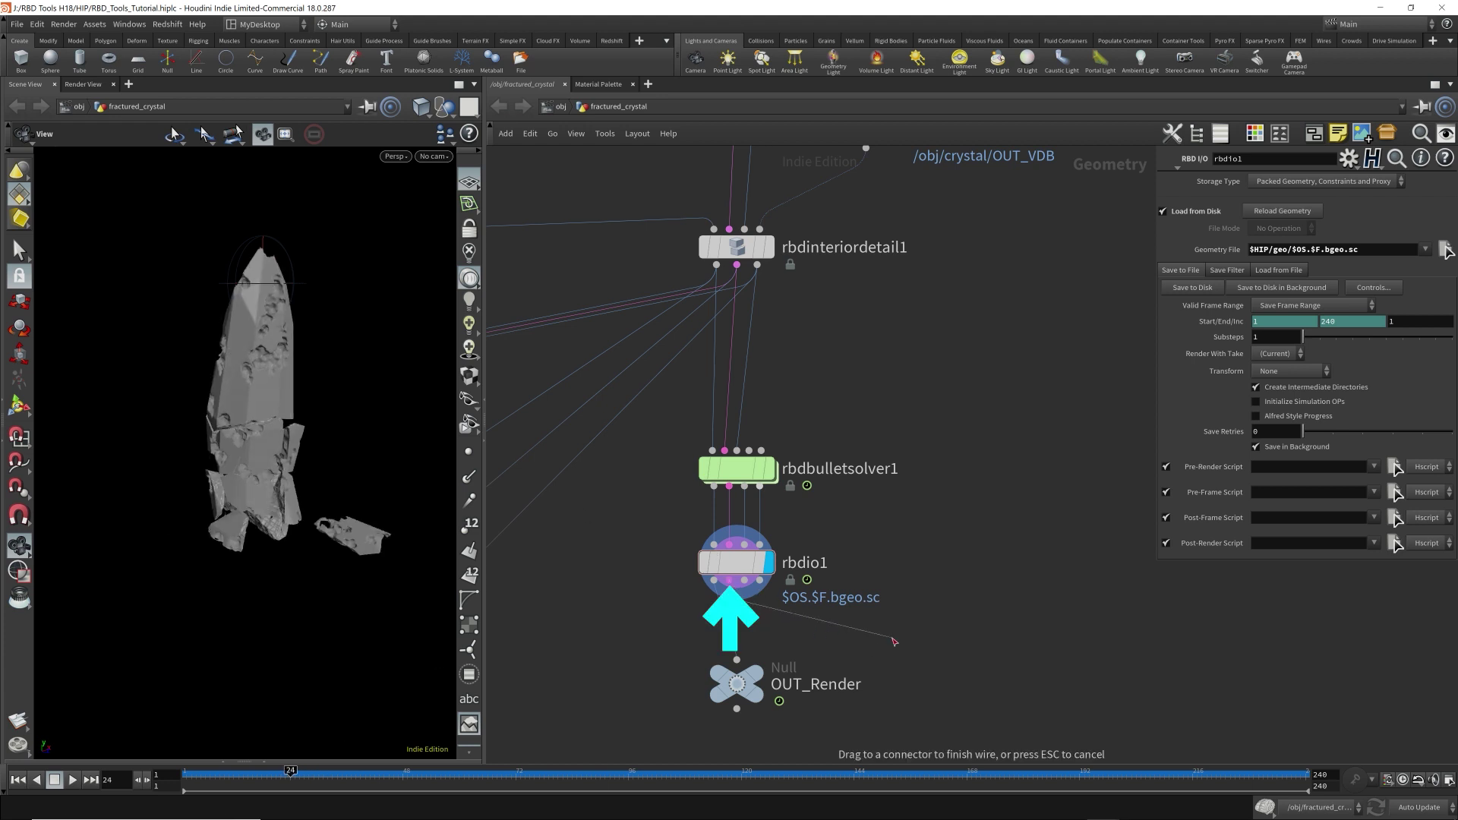
key(Tab)
text(null)
key(Return)
key(Return)
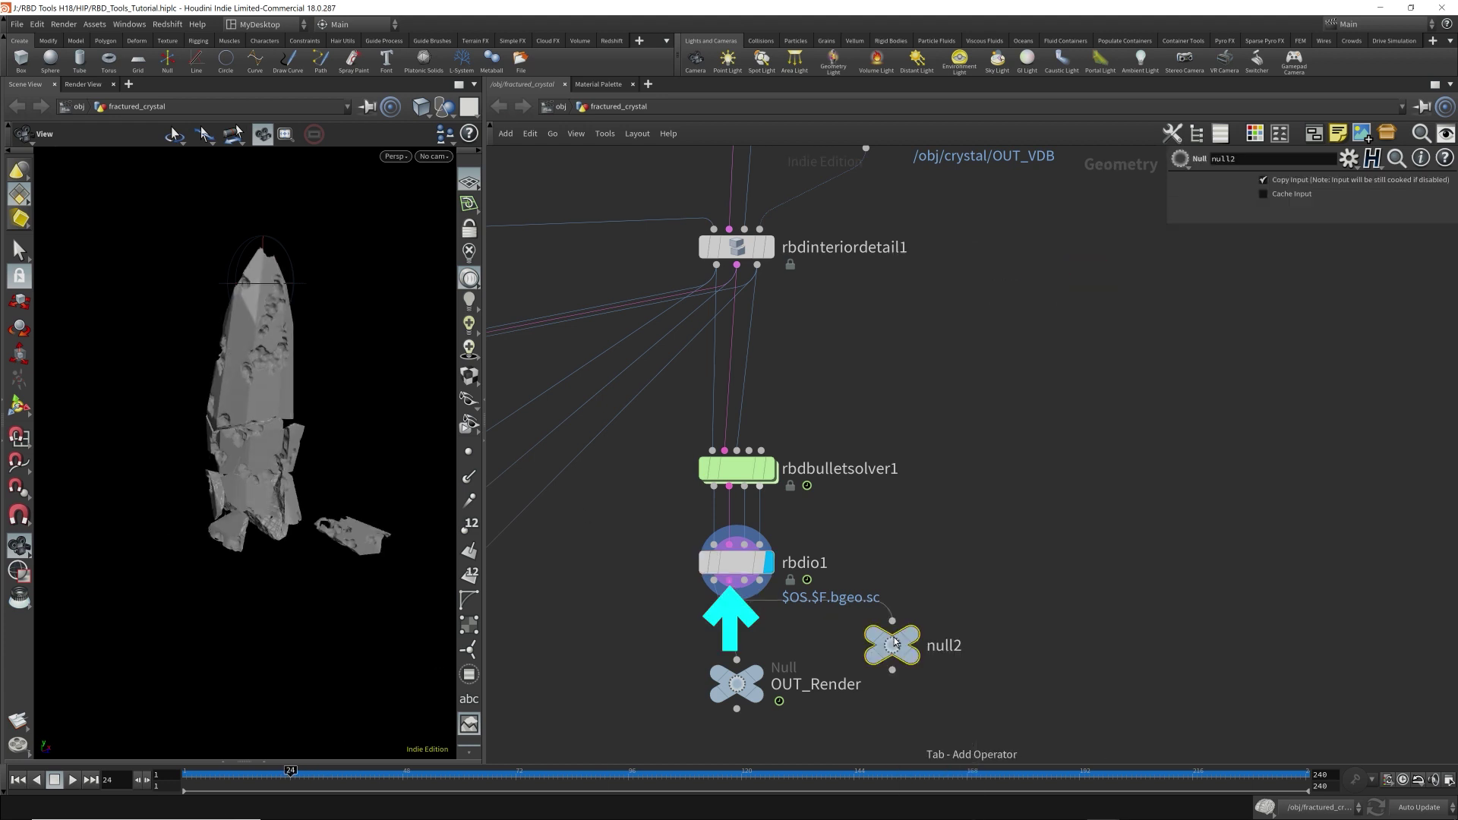
click(913, 640)
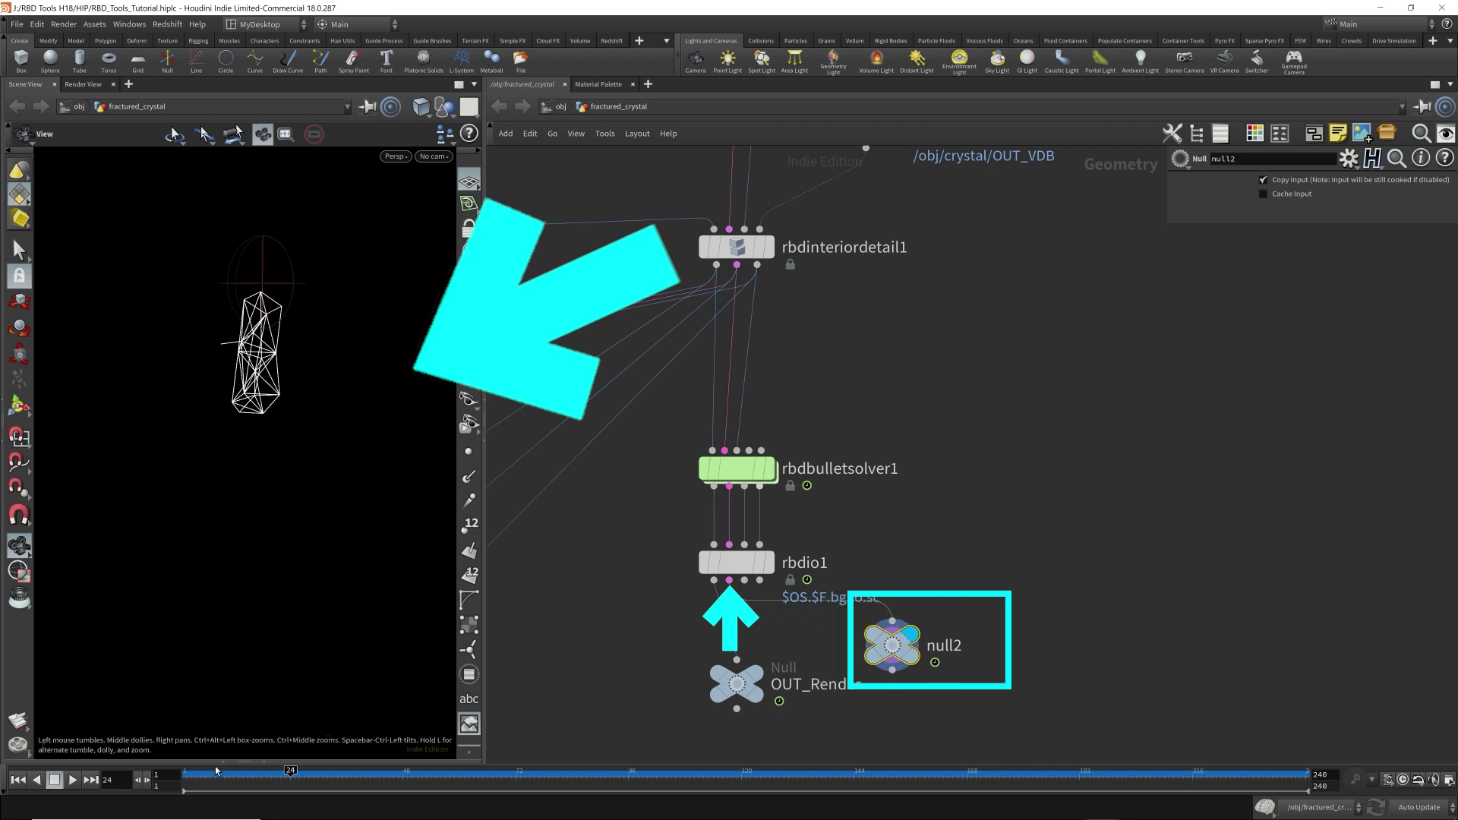
drag(265, 774, 351, 776)
Rewire null2 to rbdio1's third output and inspect the proxy geometry of the broken pieces.
drag(903, 643, 901, 680)
drag(767, 605, 742, 584)
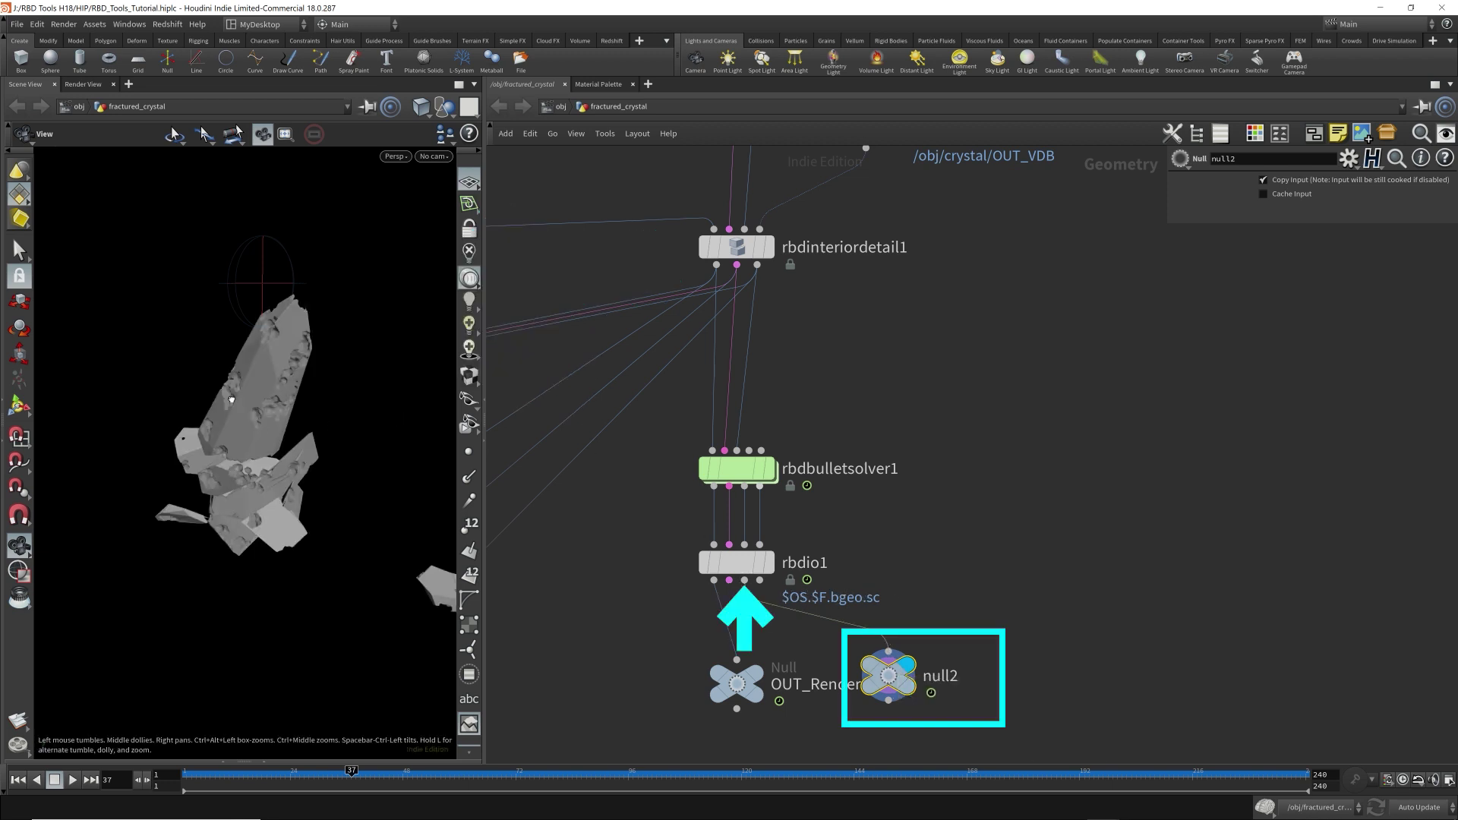
mouse_move(231, 397)
mouse_down()
mouse_move(258, 357)
mouse_move(249, 413)
mouse_move(297, 551)
mouse_move(315, 547)
mouse_move(287, 537)
mouse_up()
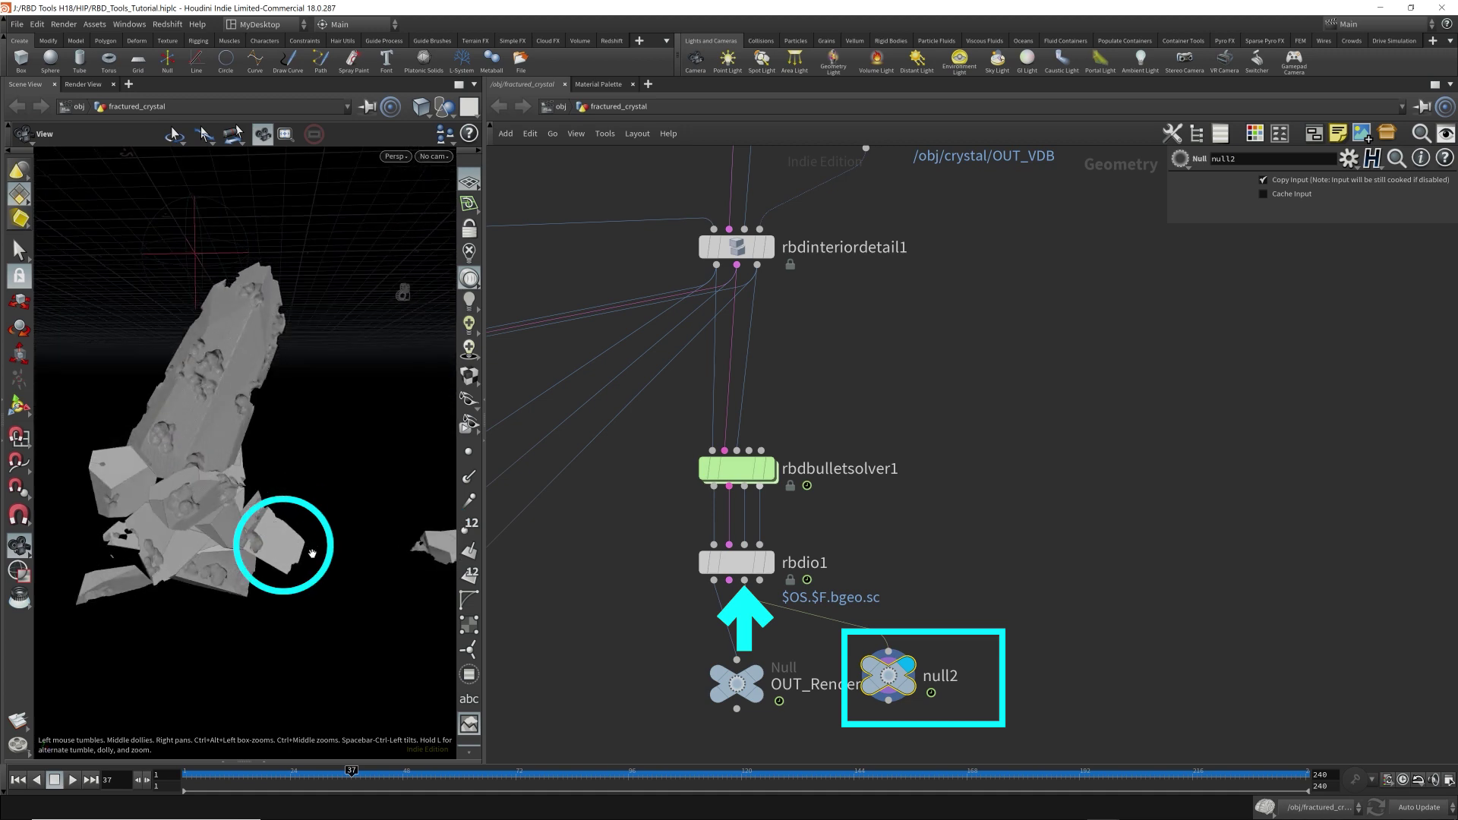
Display OUT_Render and inspect the detailed interior surfaces of the fractured pieces up close.
click(776, 639)
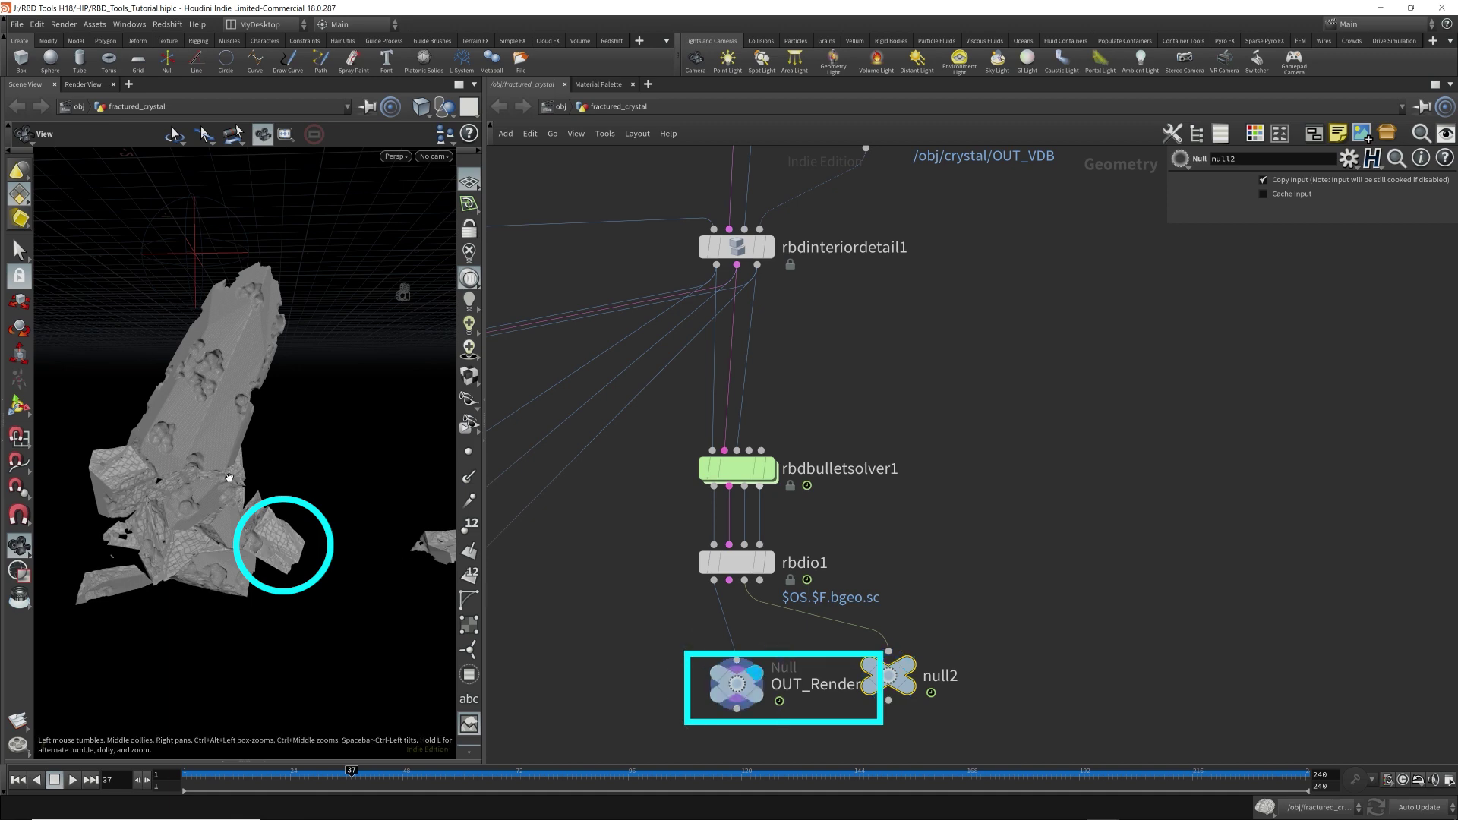
mouse_move(279, 534)
mouse_down()
mouse_move(292, 541)
mouse_move(276, 531)
mouse_up()
middle_drag(276, 531, 586, 527)
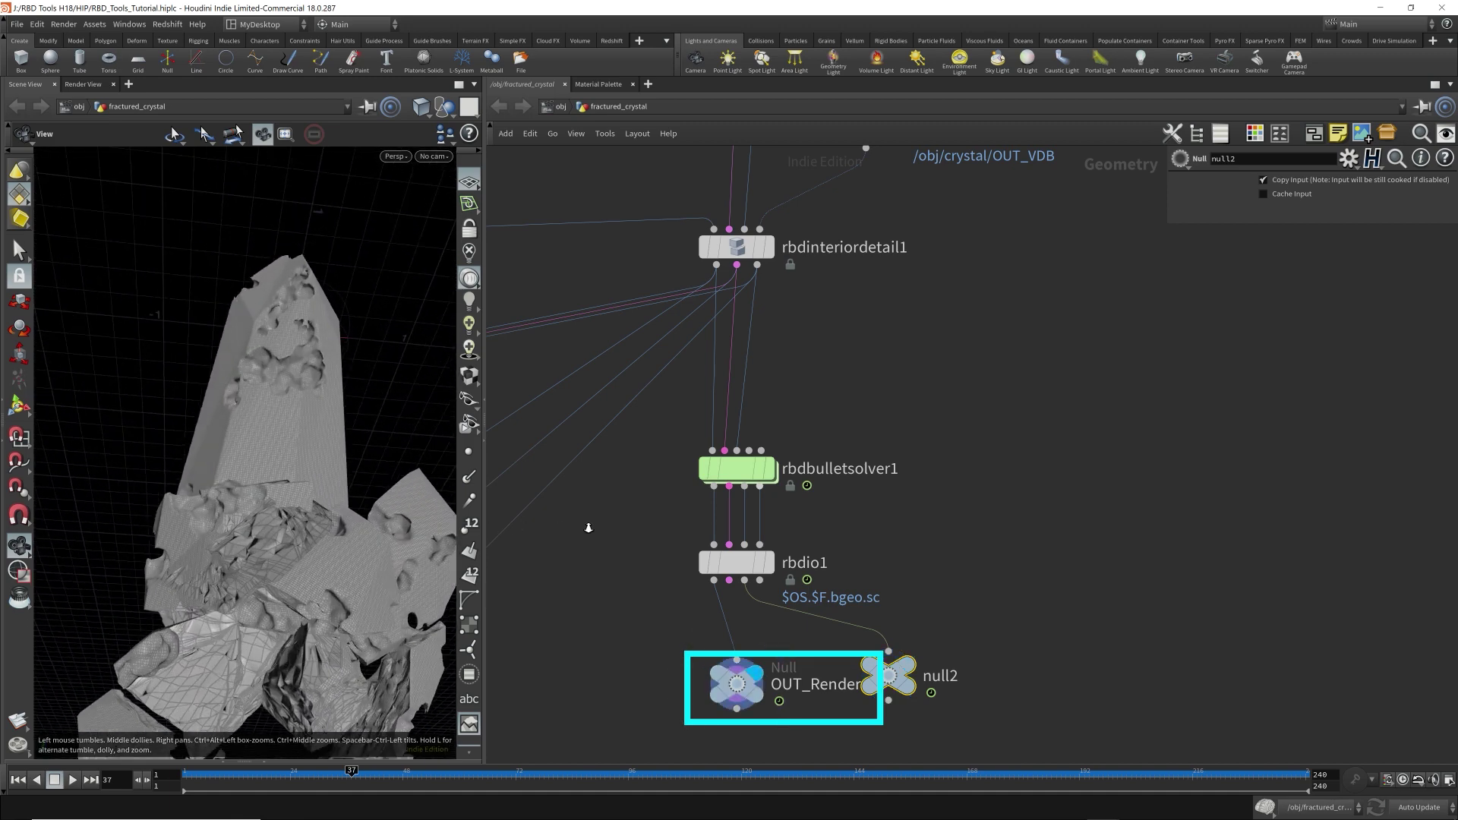
Rewire null2 to rbdio1's fourth output and display it, and select rbdbulletsolver1 to examine its Guide Sim input.
mouse_move(304, 531)
mouse_down()
mouse_move(266, 516)
mouse_move(322, 540)
mouse_move(329, 504)
mouse_move(365, 499)
mouse_up()
middle_drag(365, 498, 263, 456)
drag(262, 456, 270, 494)
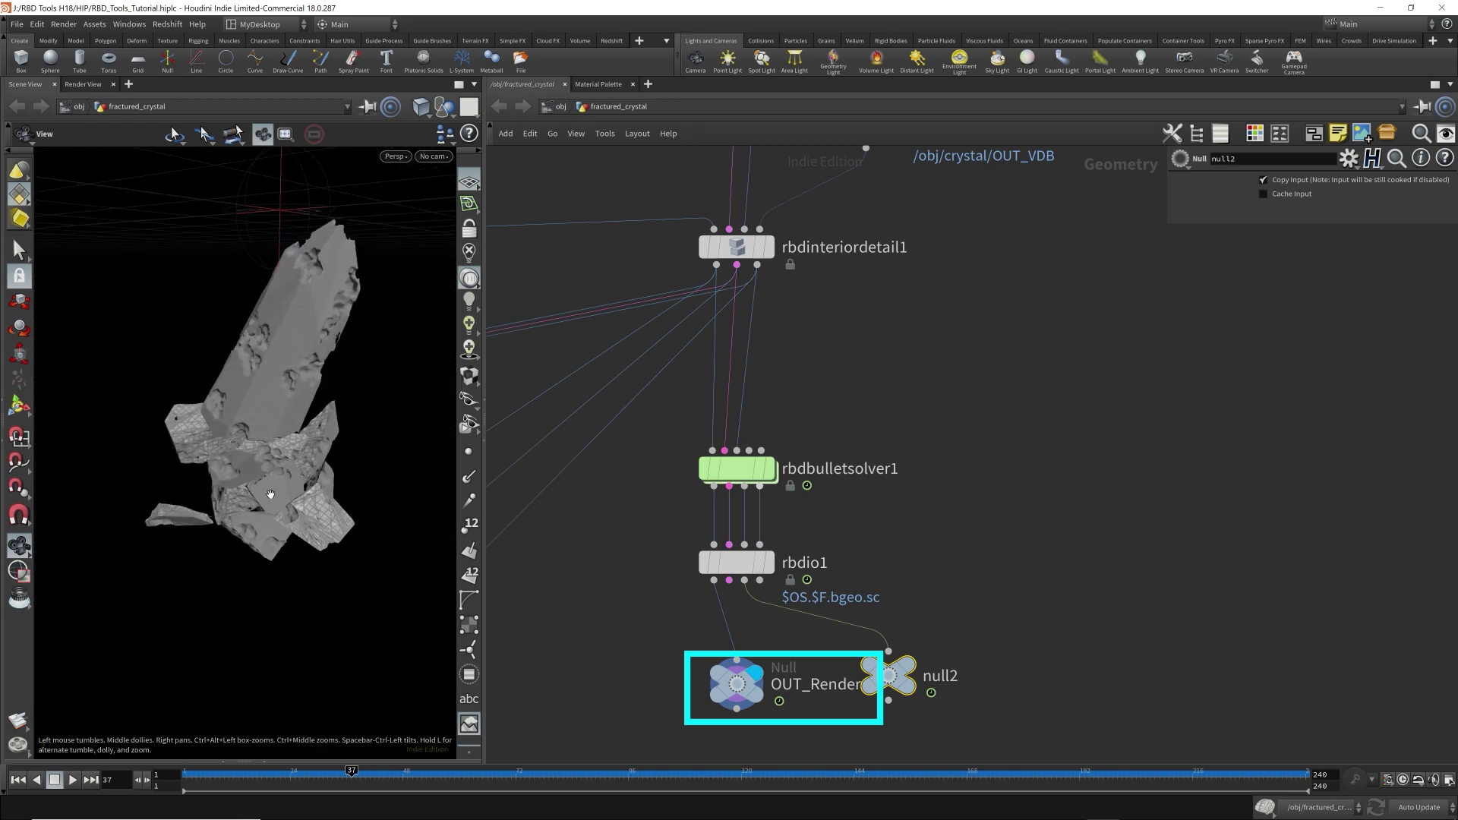
drag(889, 652, 761, 581)
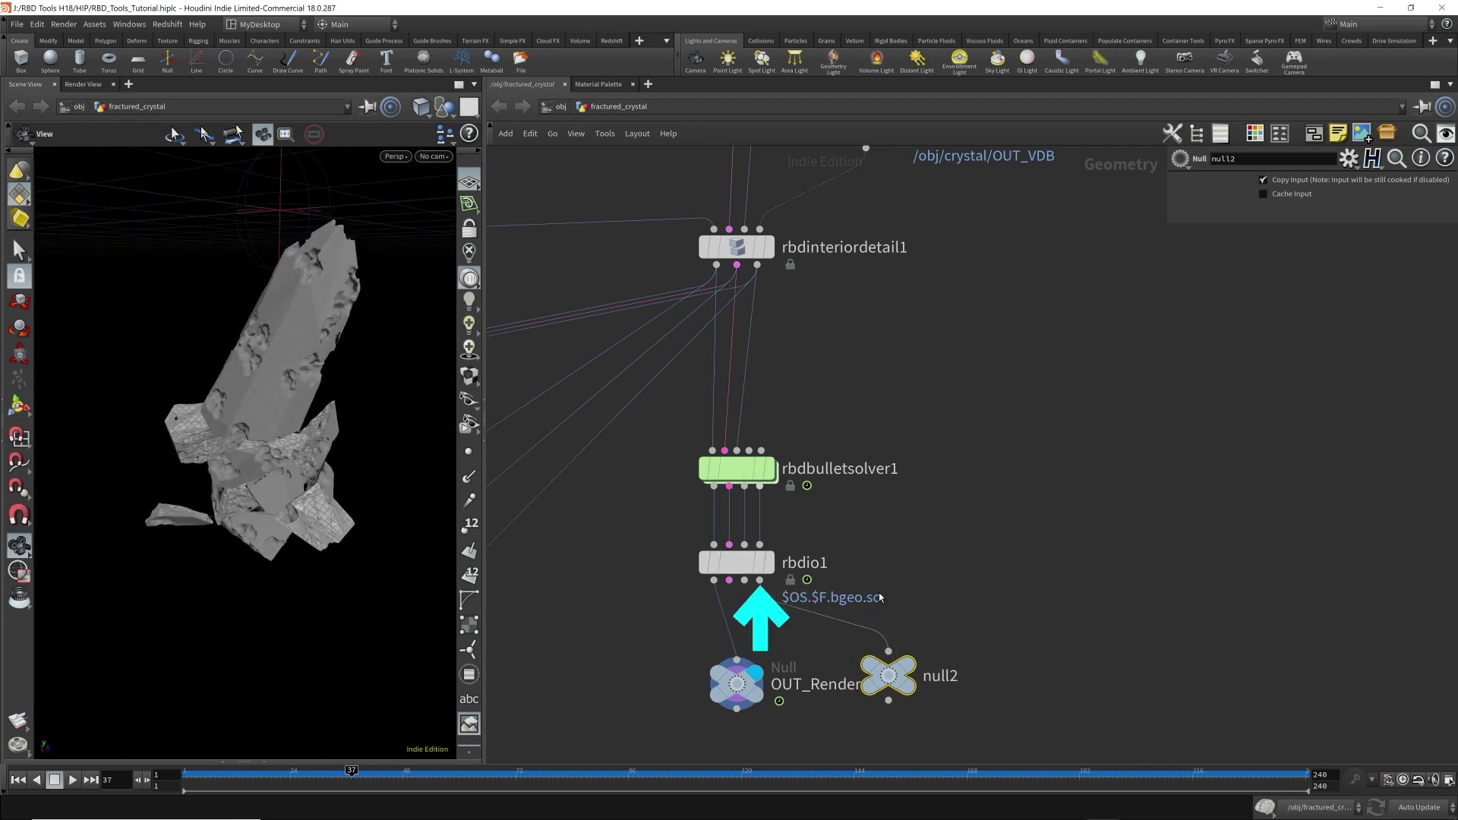
click(908, 675)
drag(314, 417, 372, 426)
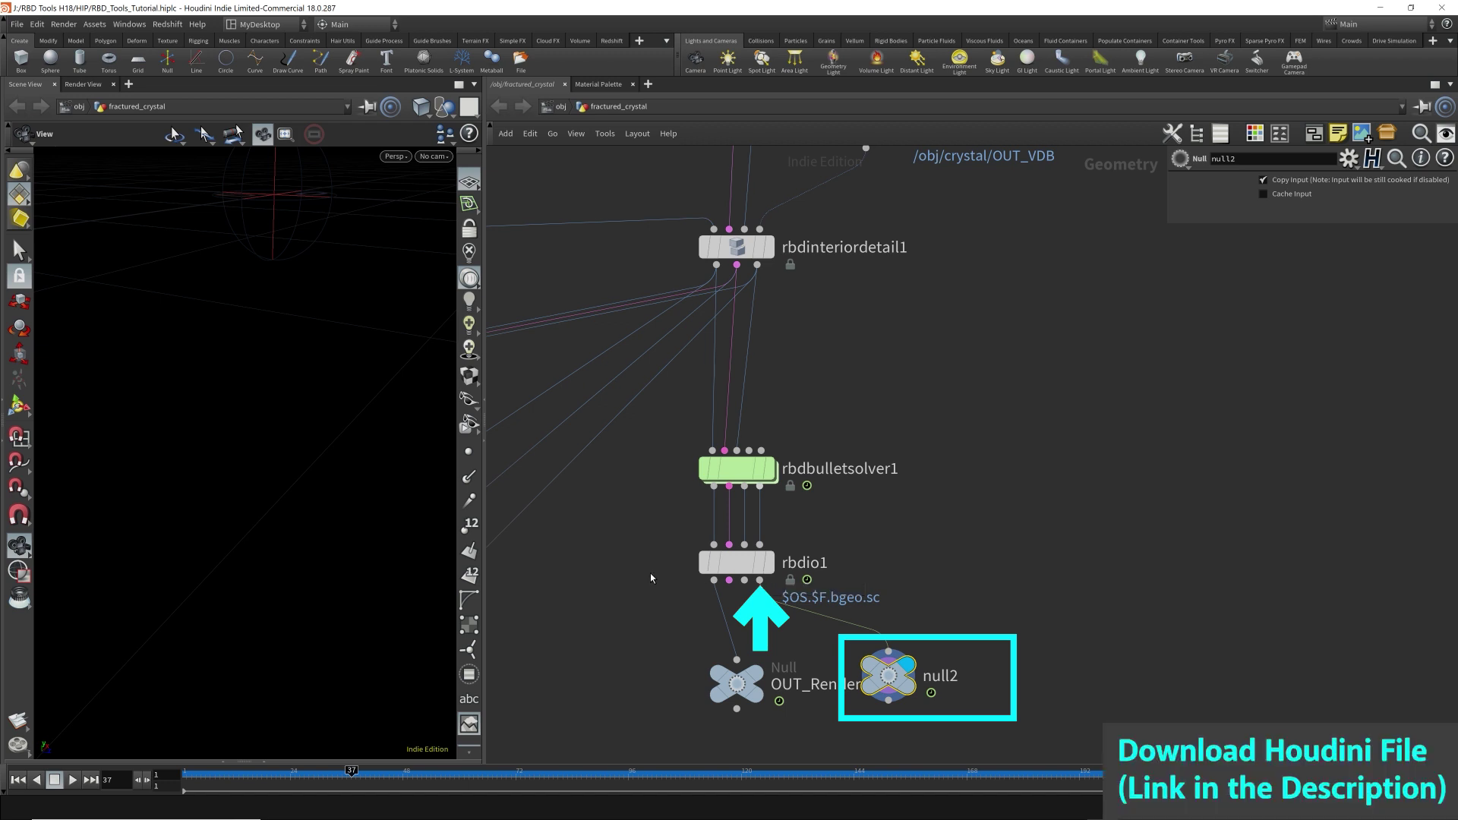
drag(619, 489, 839, 454)
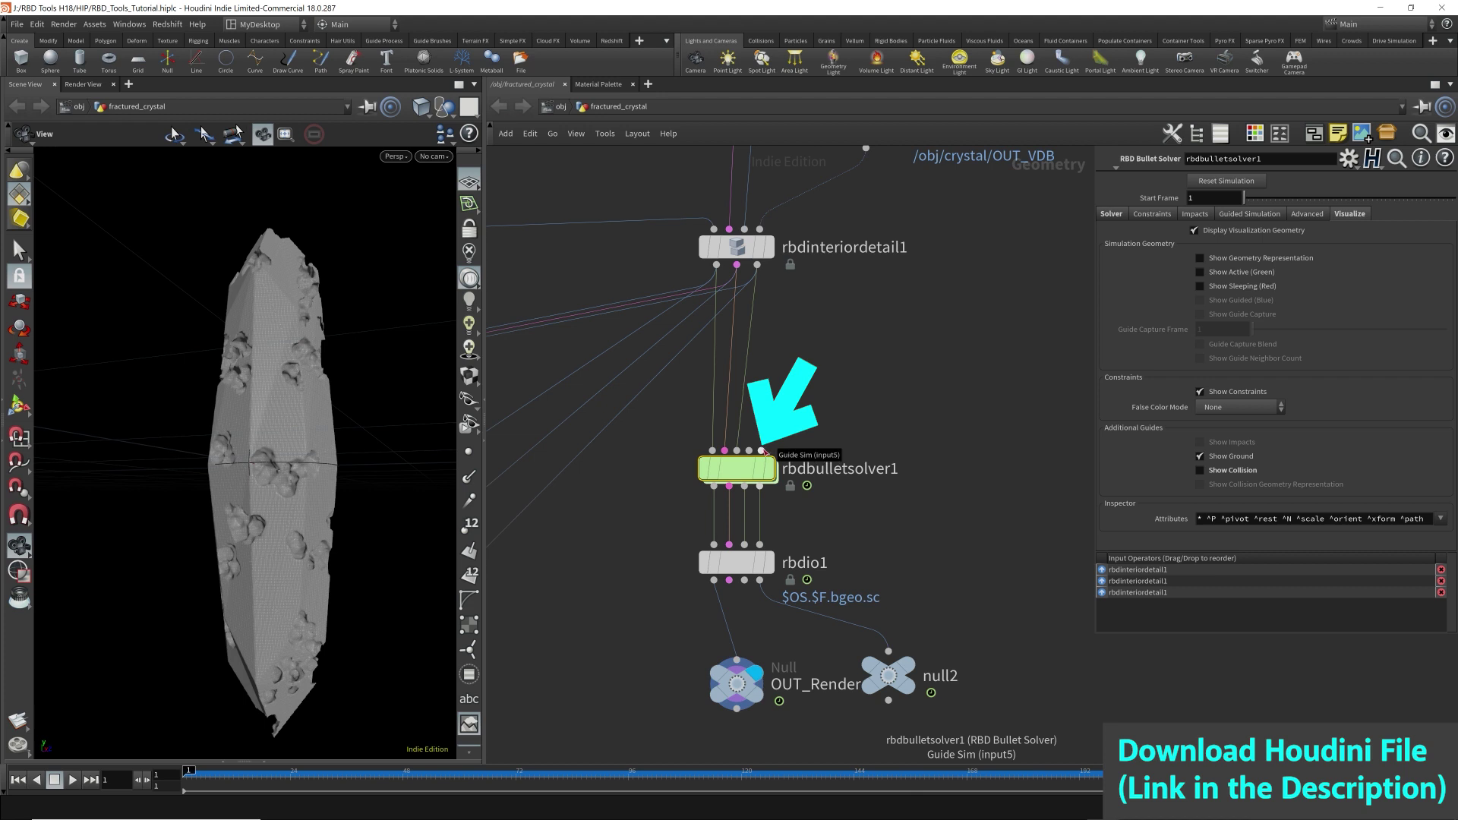
Delete null2 beneath rbdio1 and save the scene file.
click(900, 678)
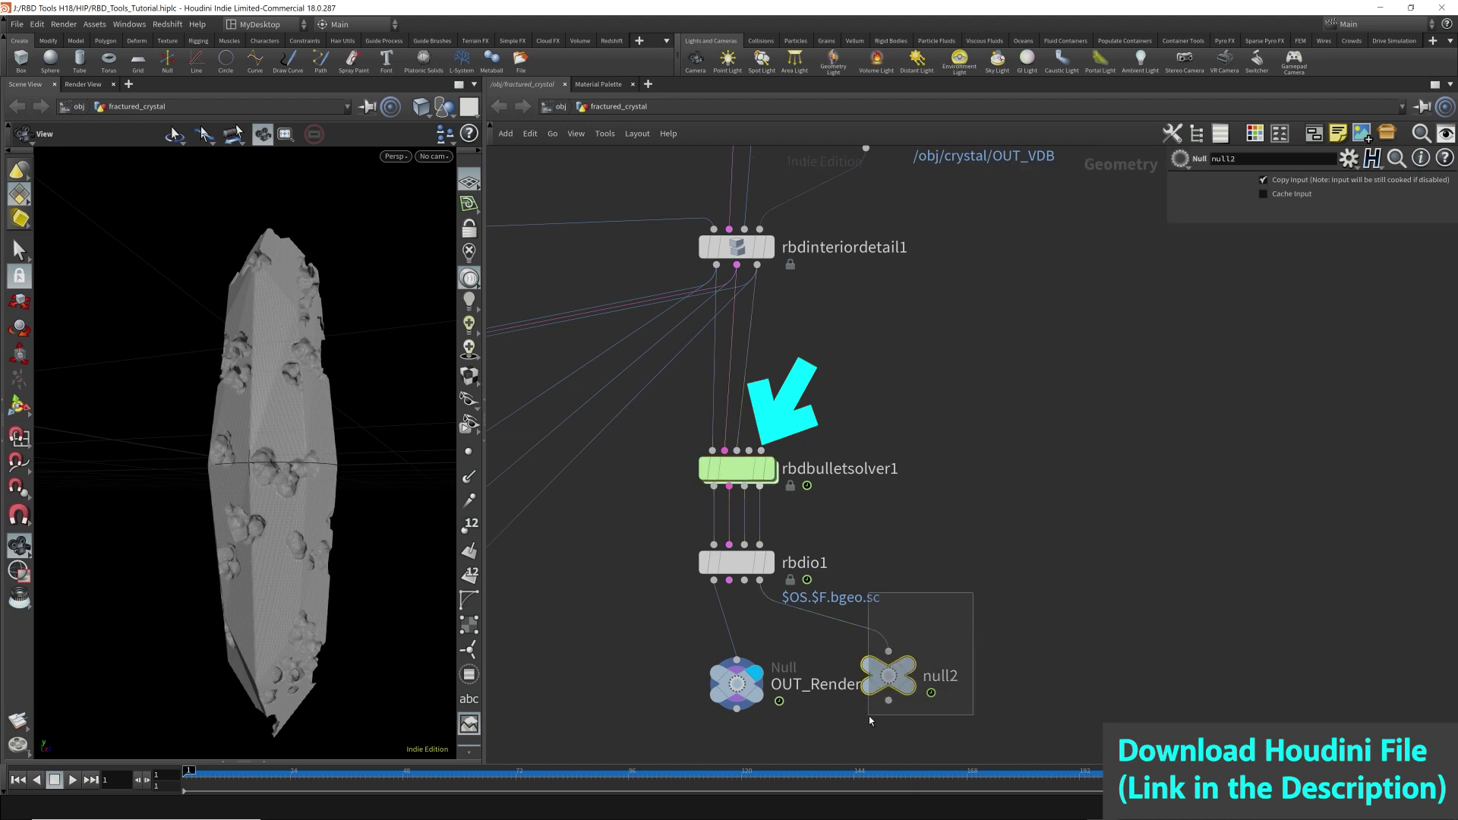
key(Delete)
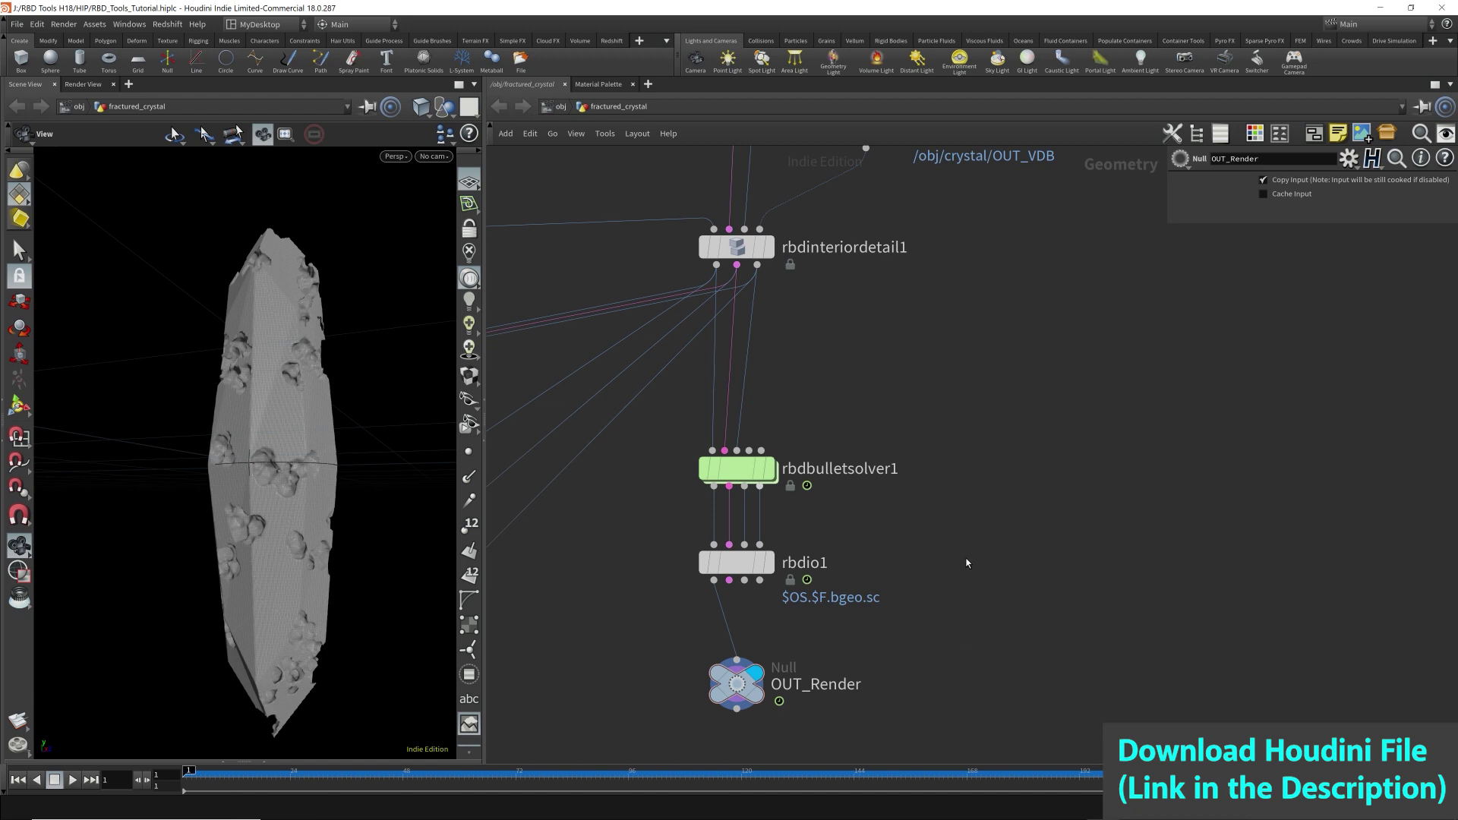
scroll(1031, 480, down, 5)
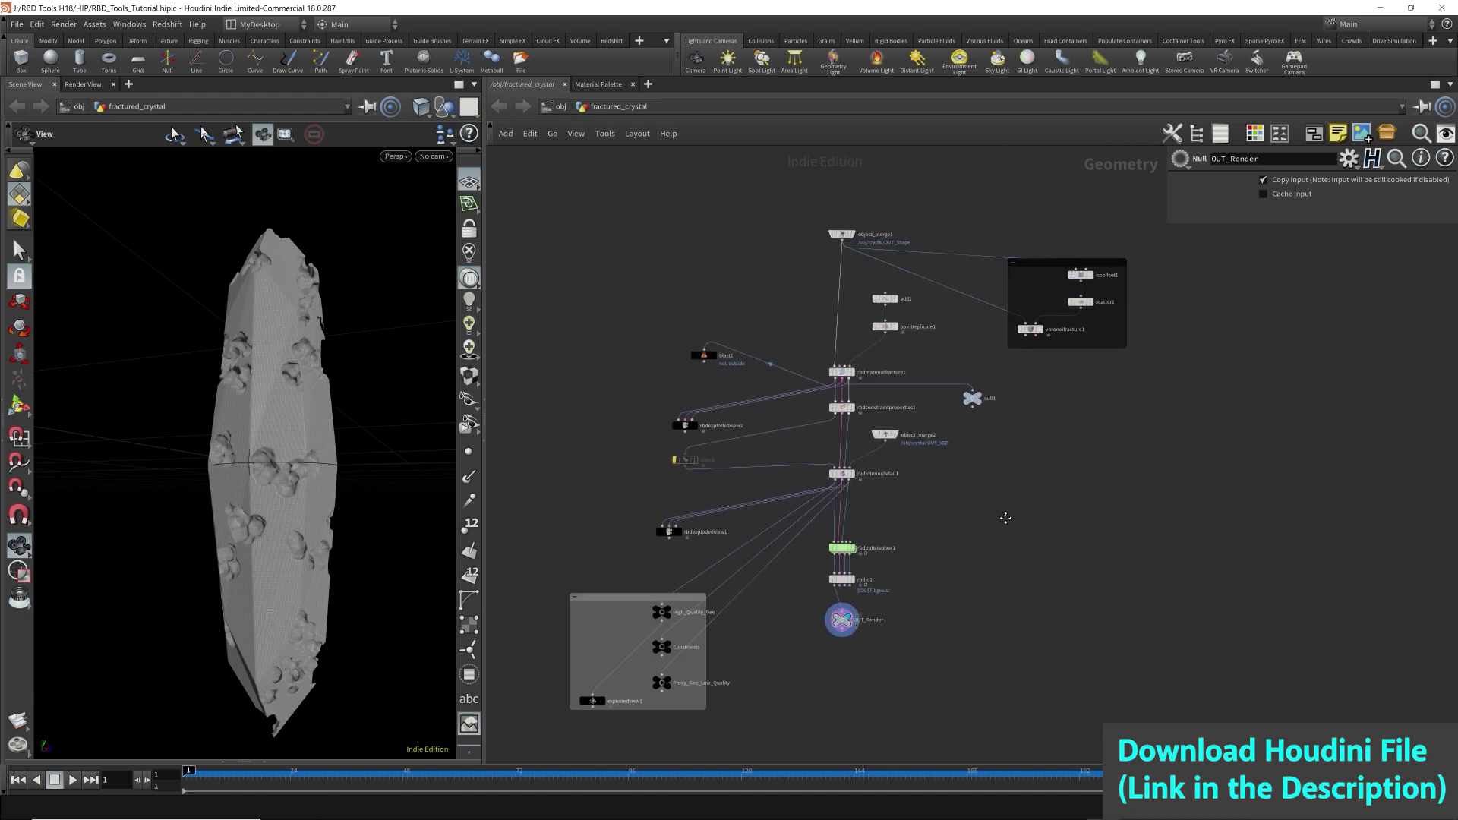
key(ctrl+s)
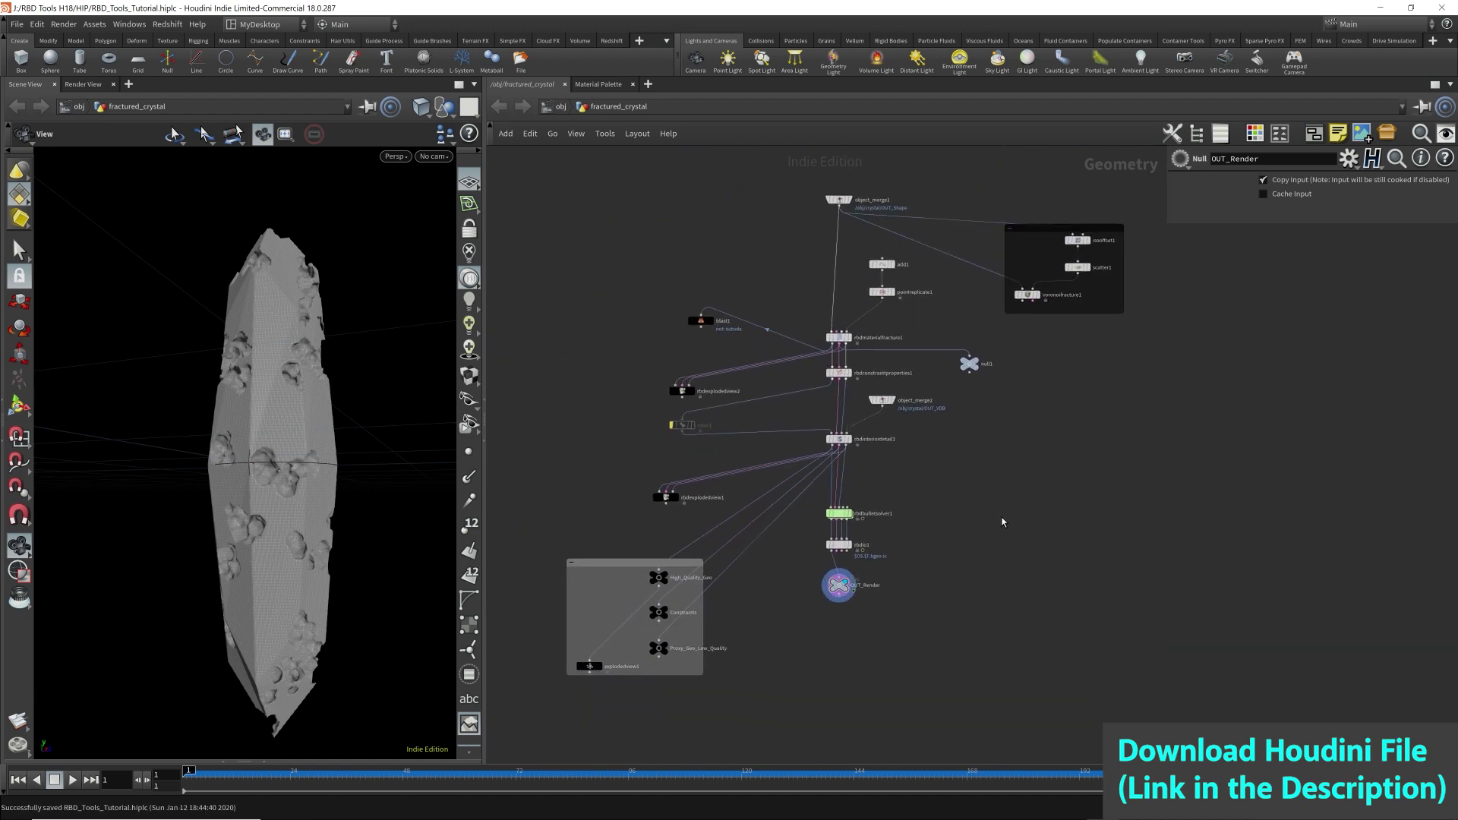